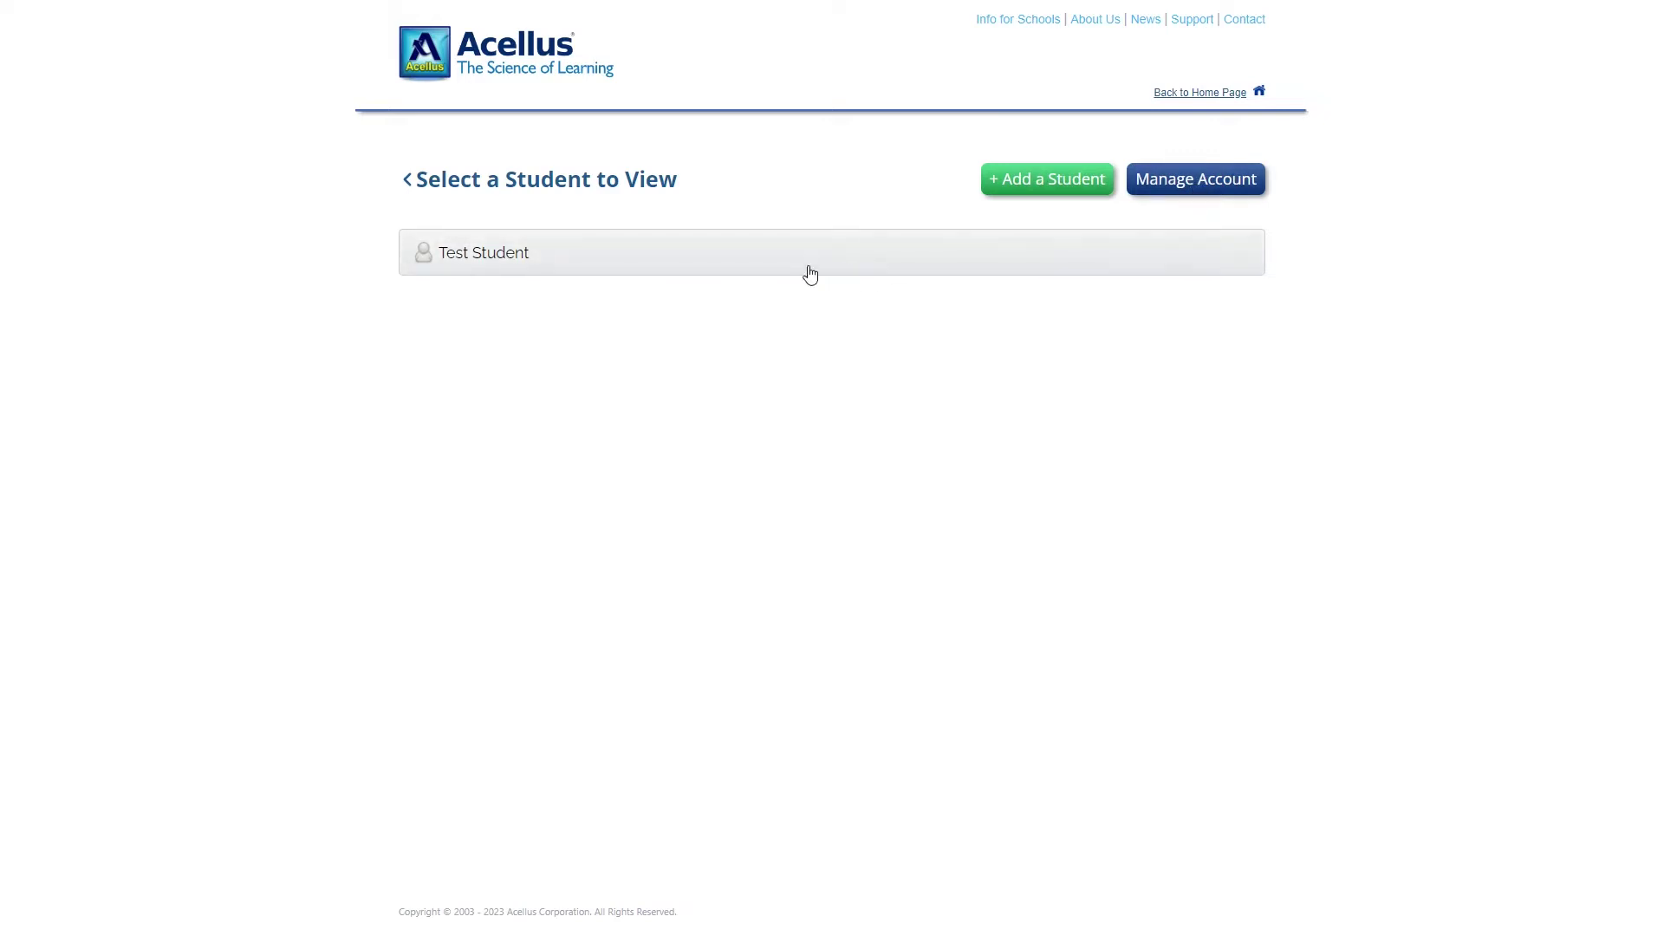
Check the account's subscription management page, return to the student list, and open Test Student.
left_click(1183, 187)
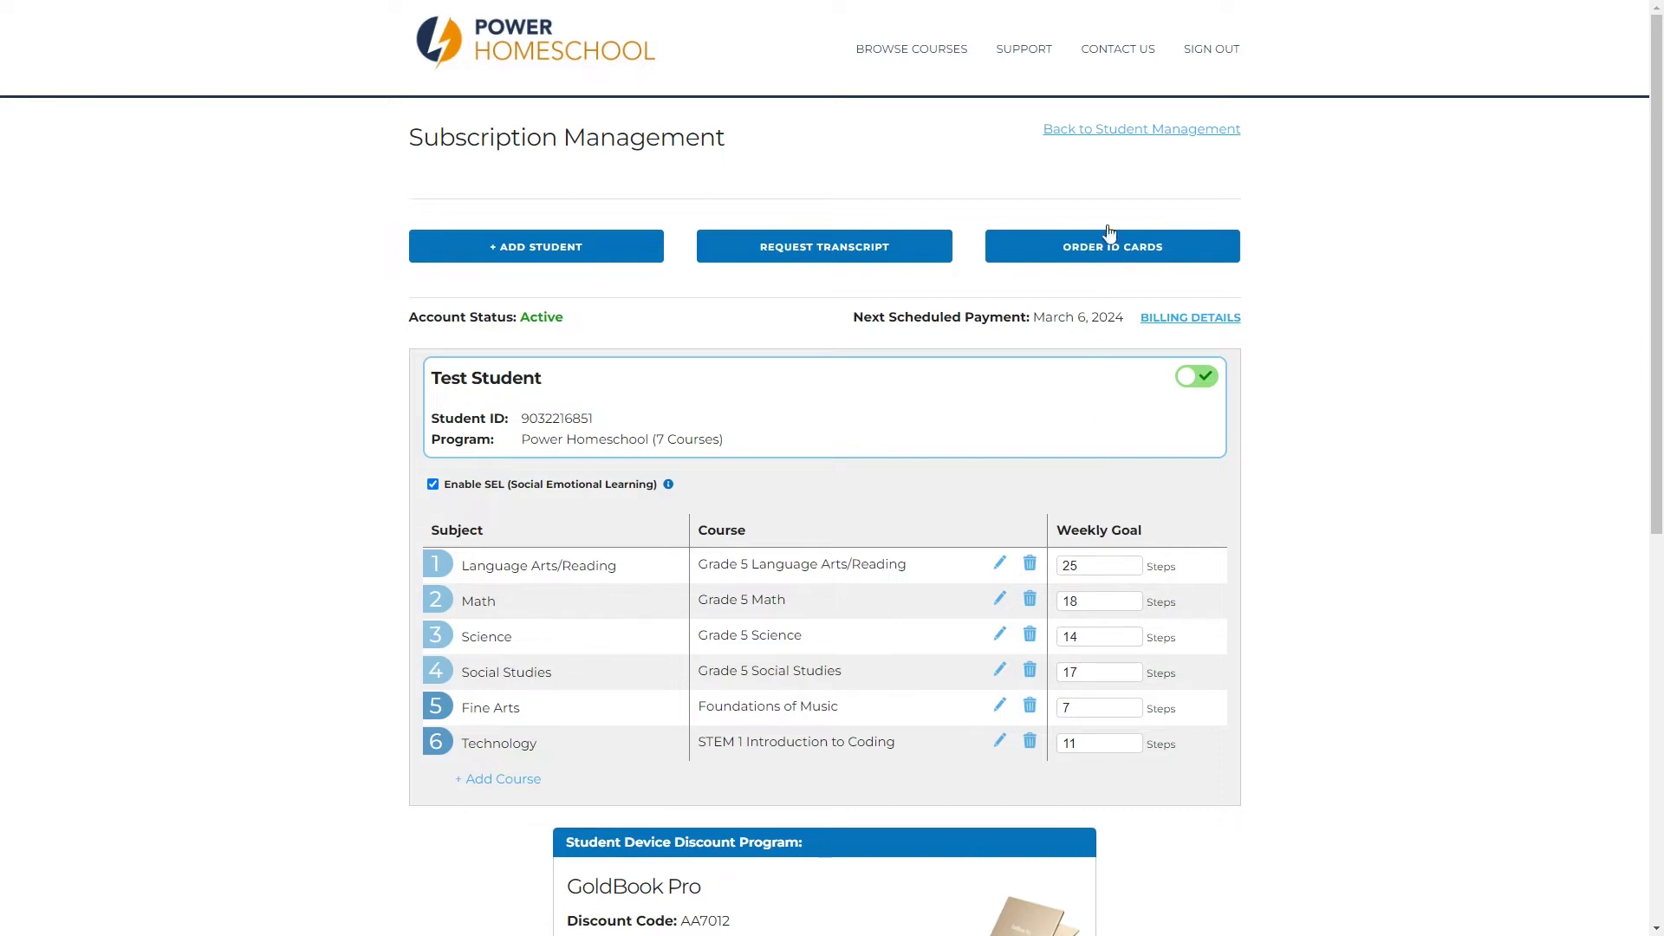
left_click(1121, 132)
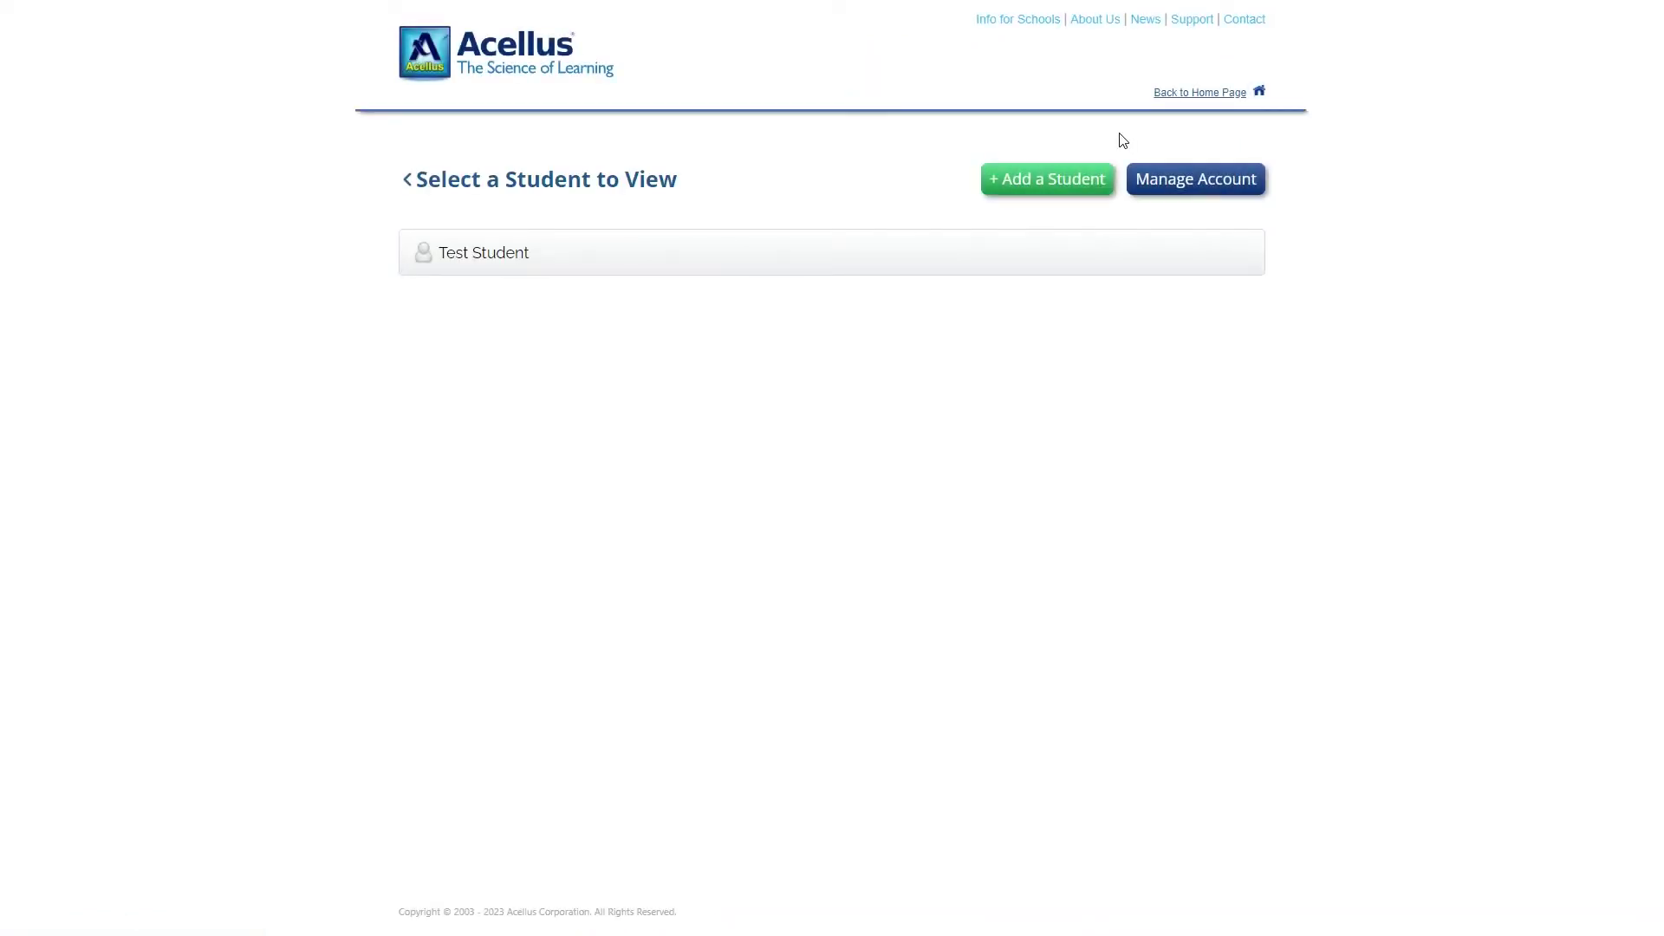
left_click(725, 270)
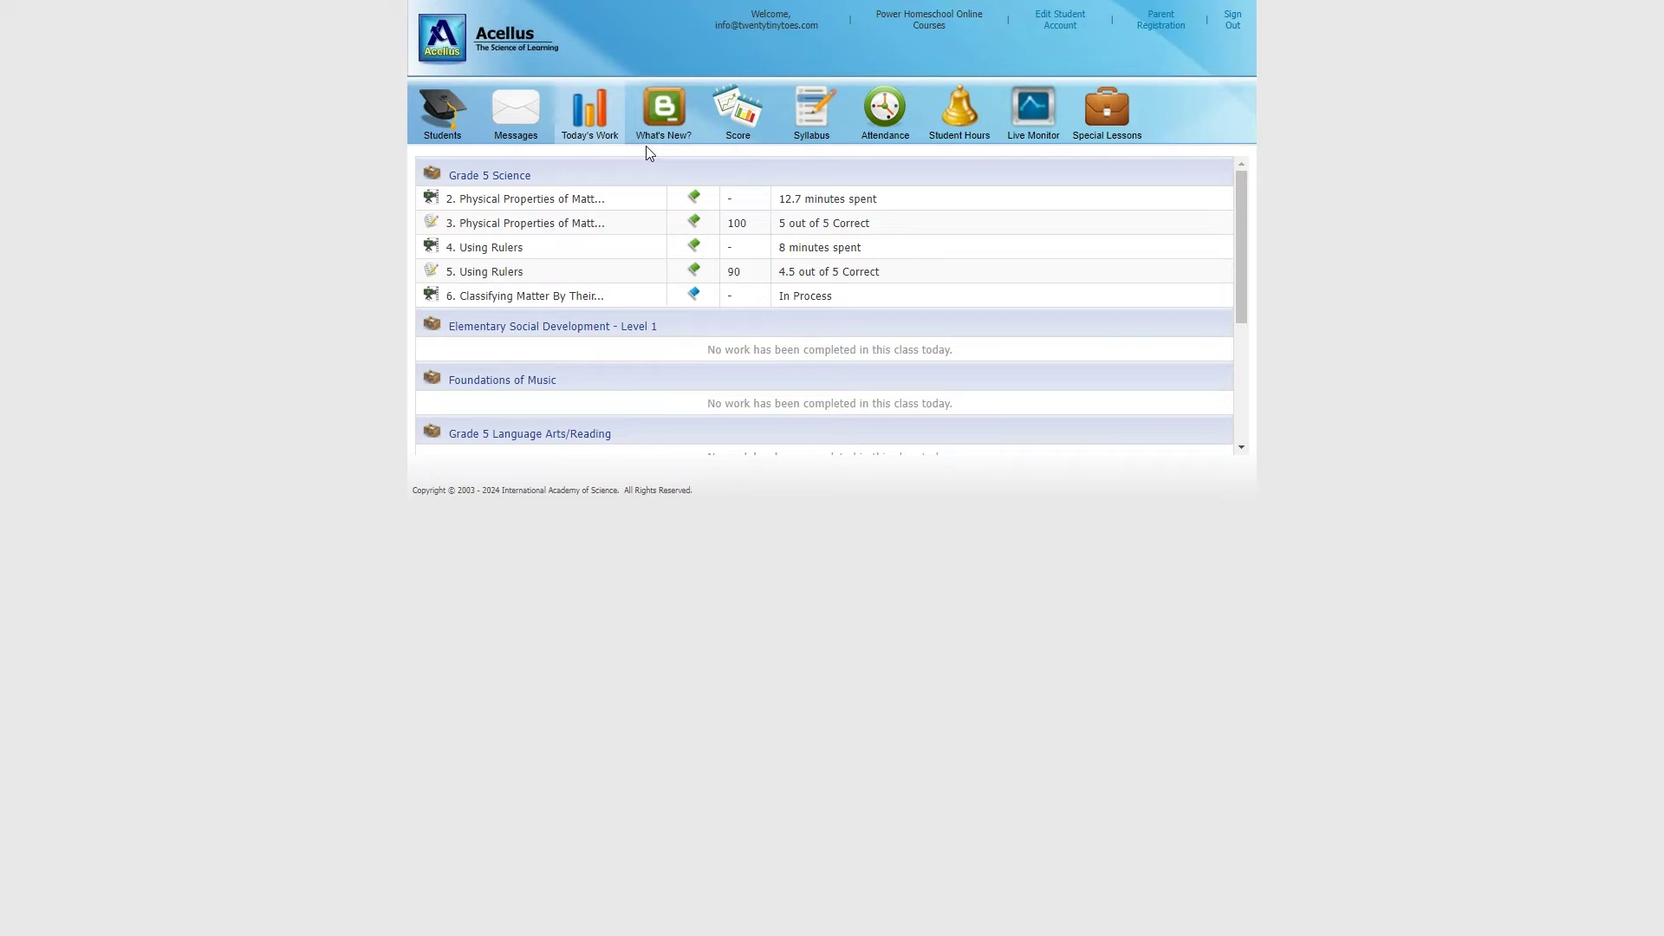
View Test Student's score, syllabus, attendance, student hours and live monitor pages for February 2024.
left_click(743, 123)
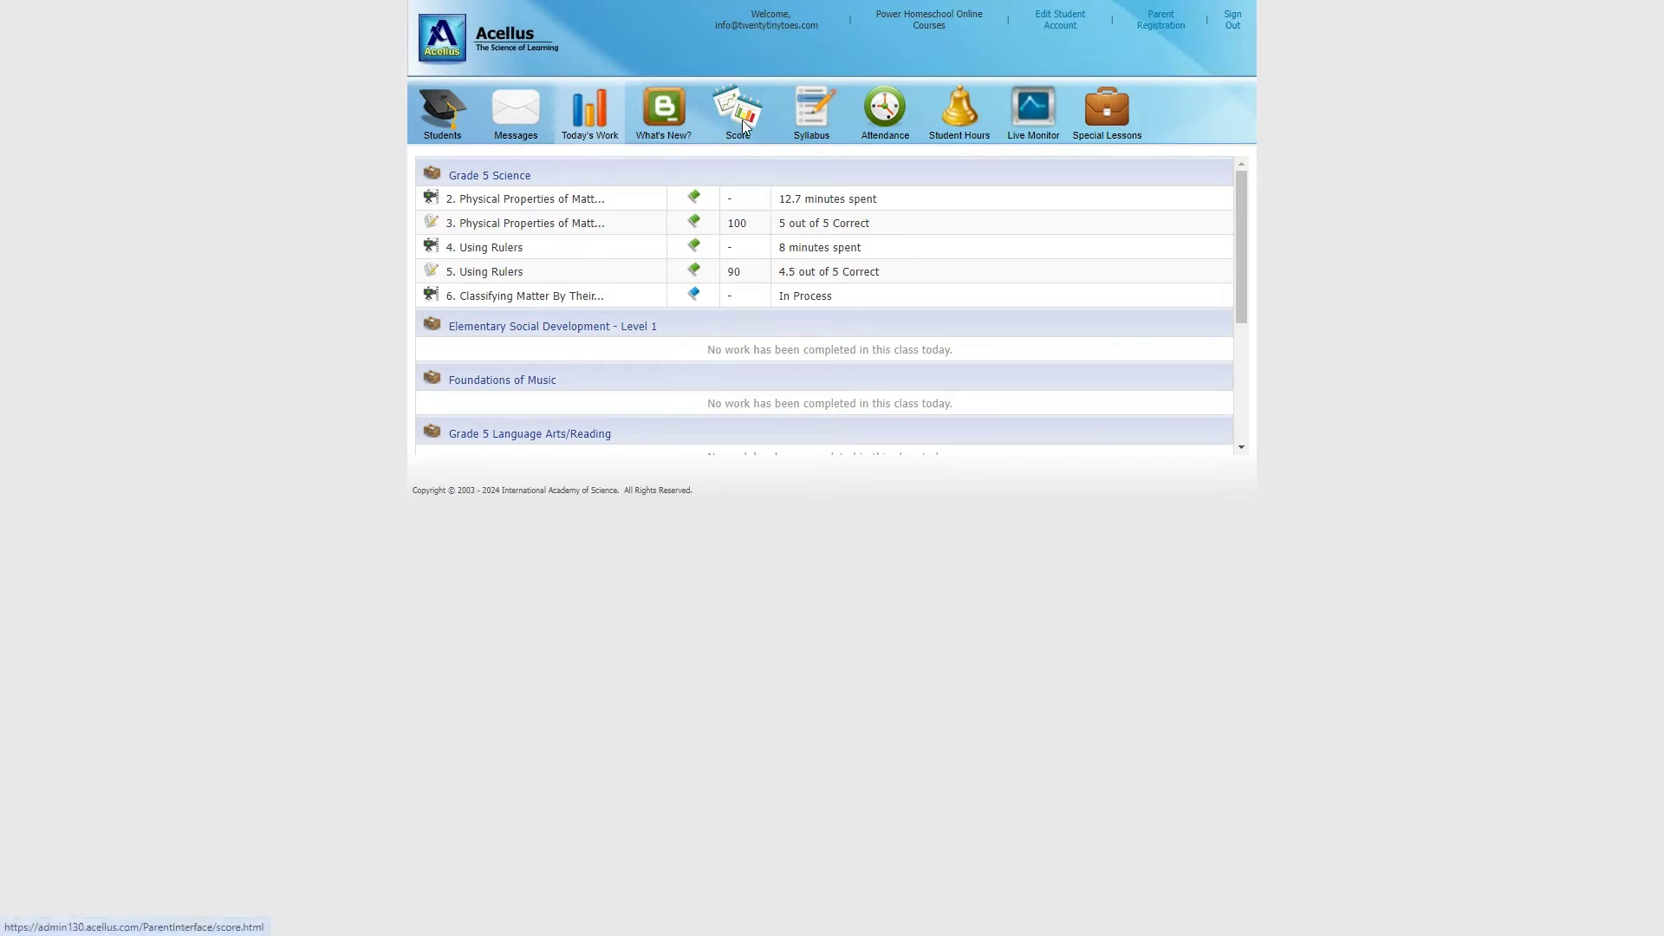
left_click(823, 123)
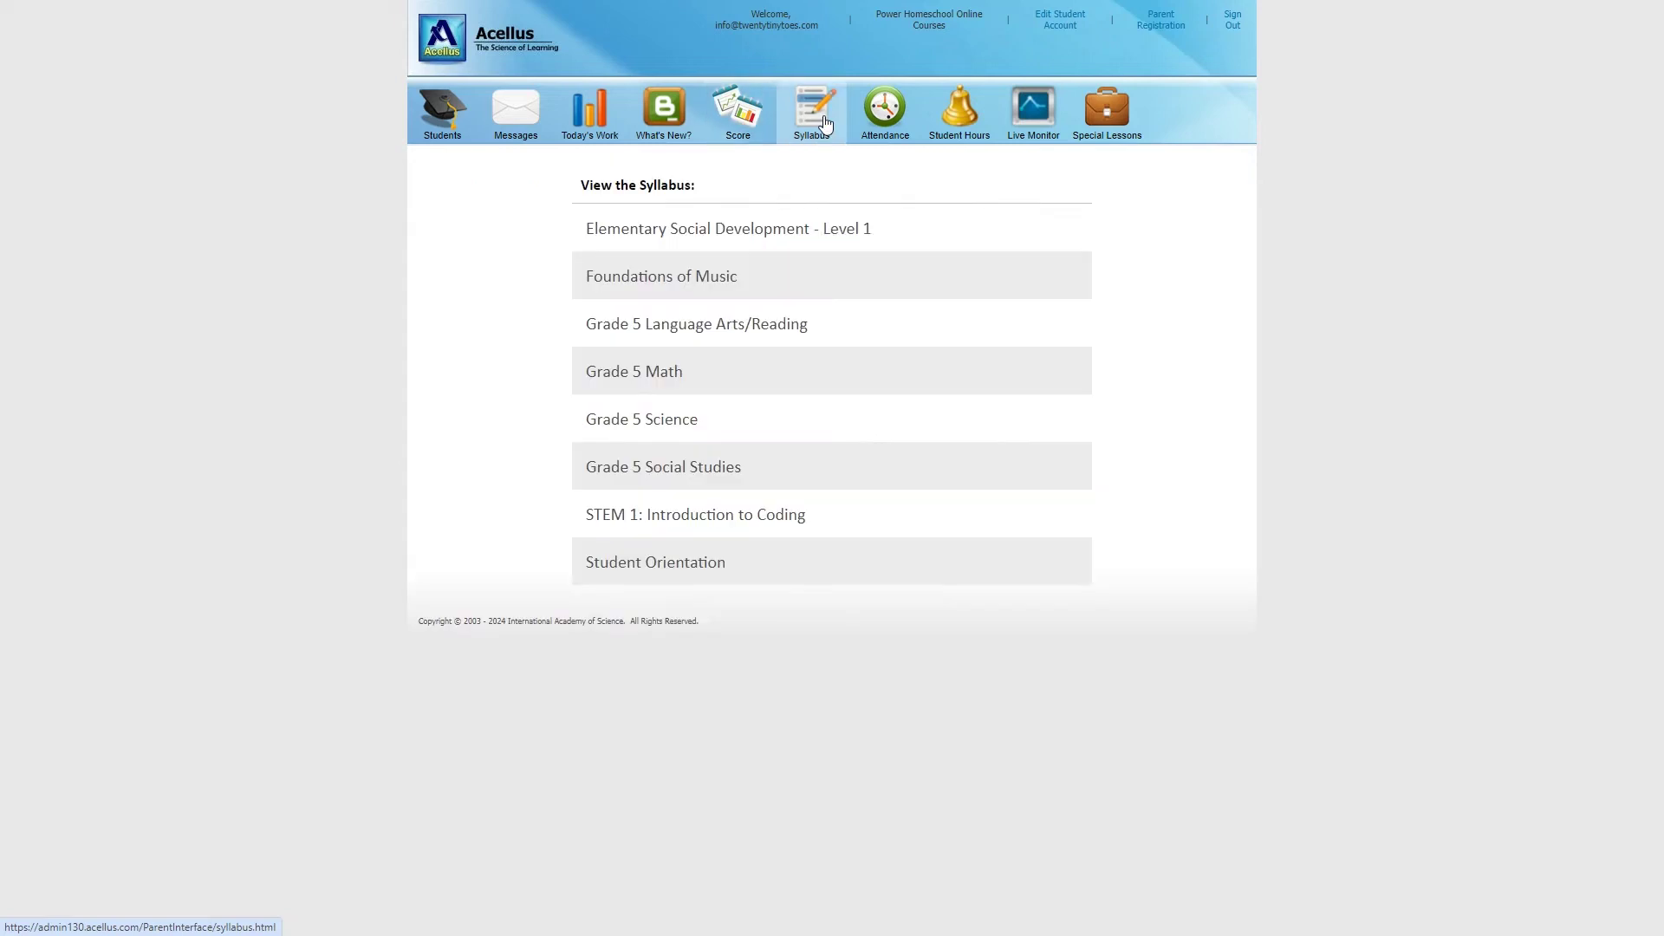
left_click(881, 119)
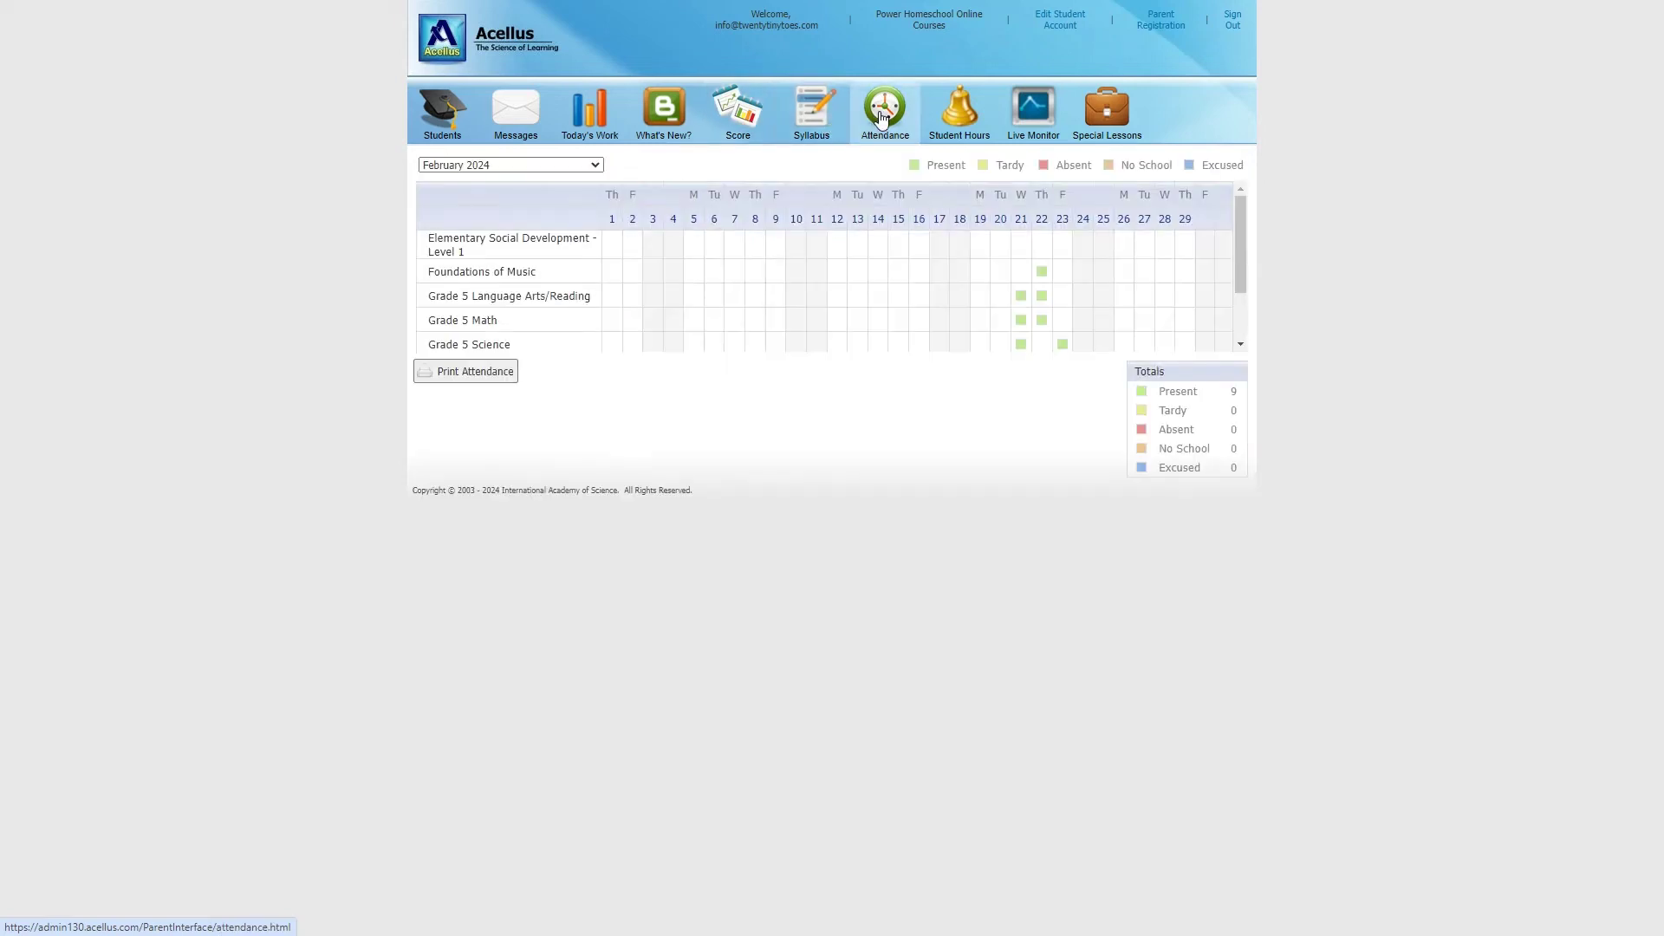
left_click(947, 122)
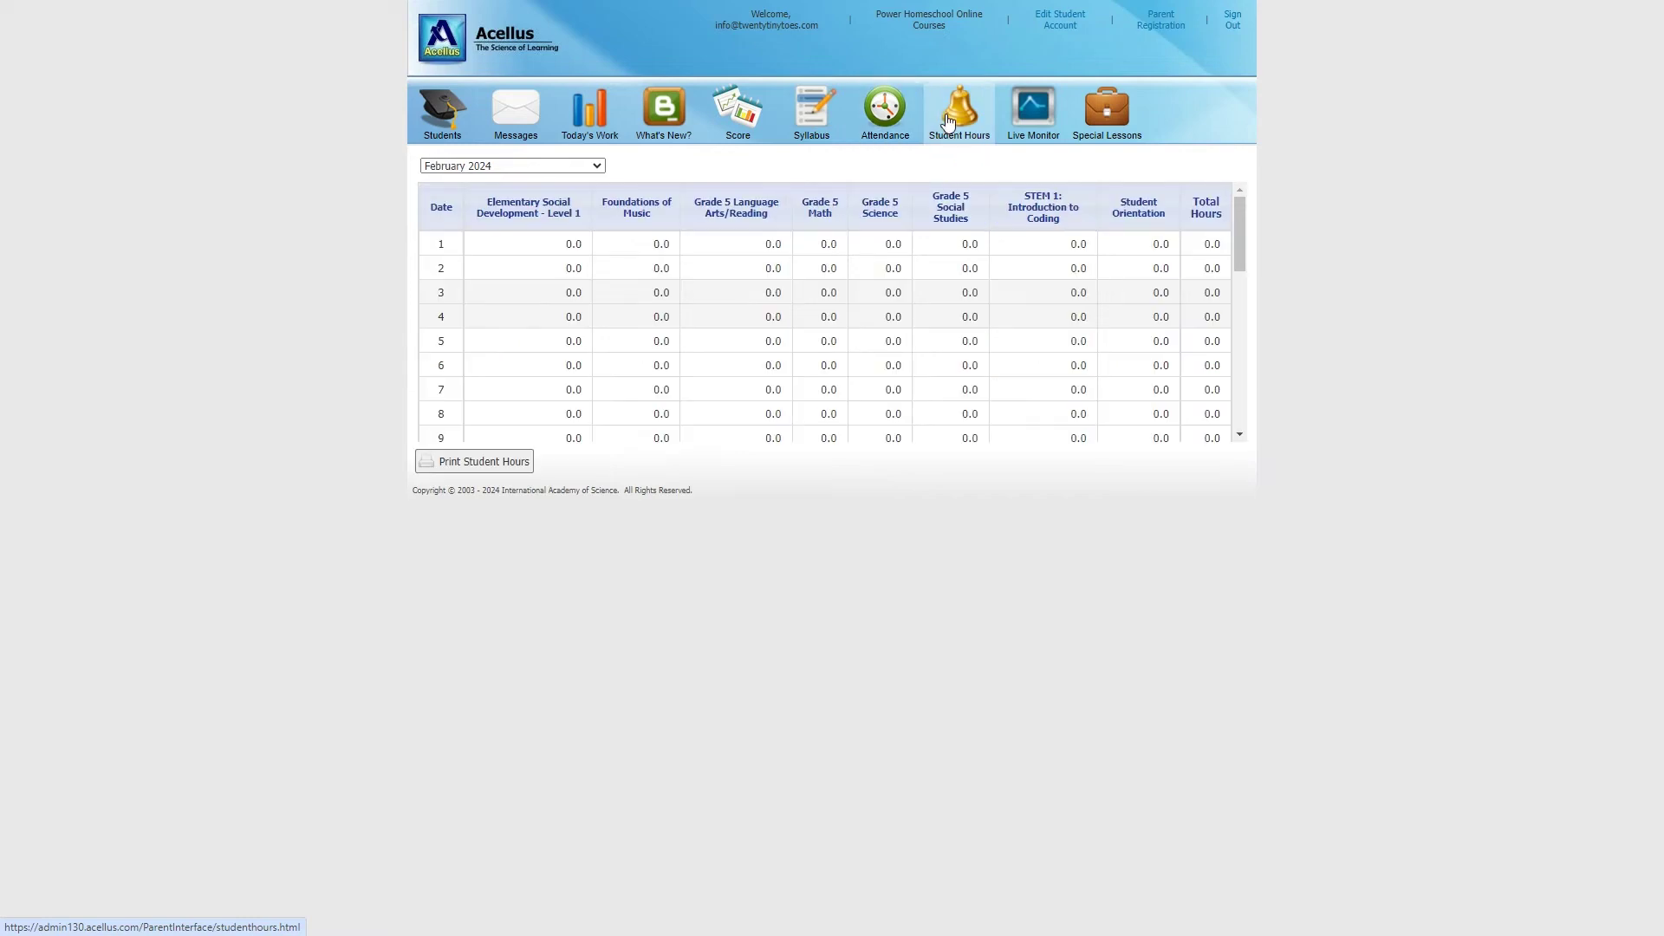
left_click(1045, 115)
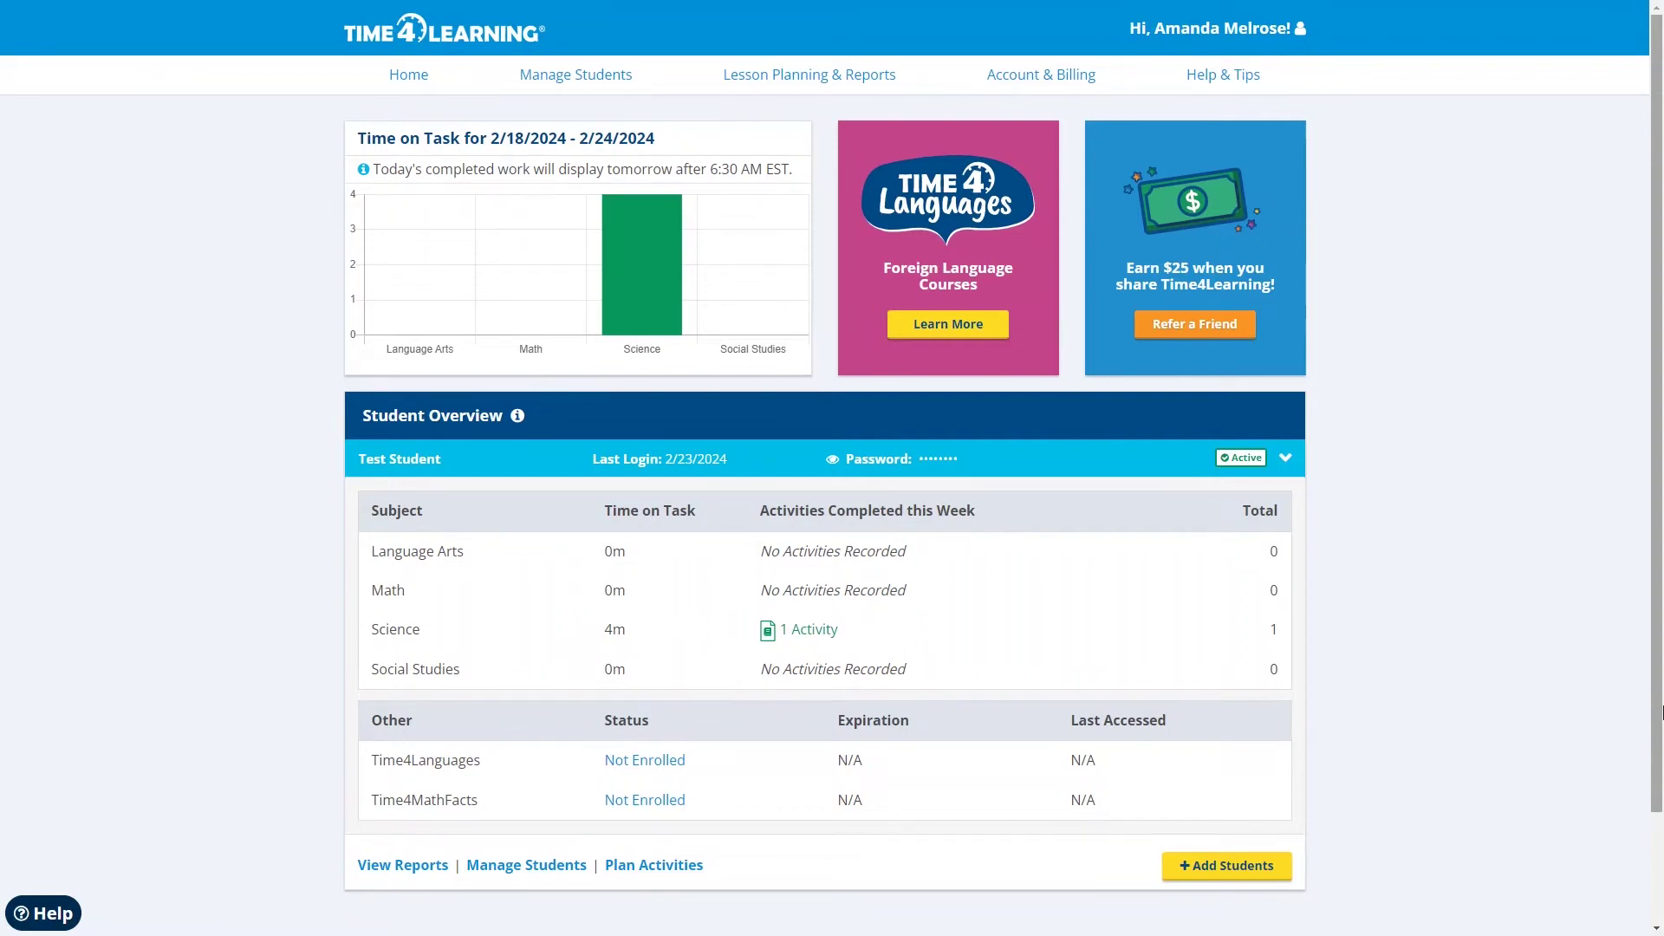
In Time4Learning's parent account, open the course update form for Test Student and view the grade level choices.
left_click(538, 95)
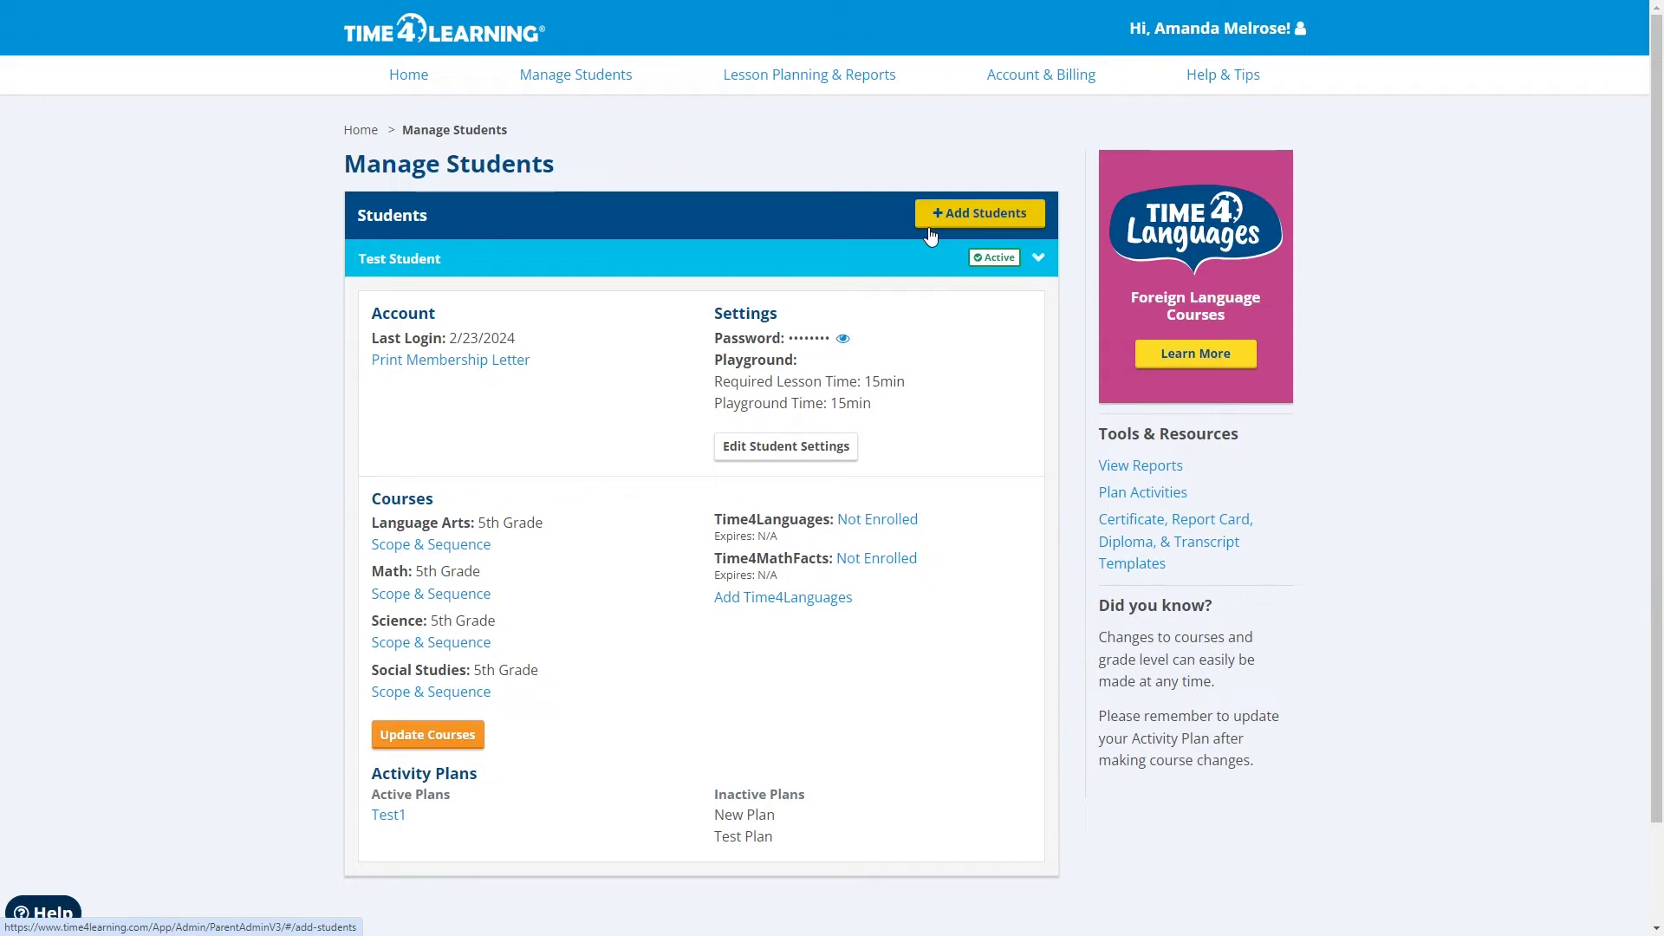
left_click(477, 738)
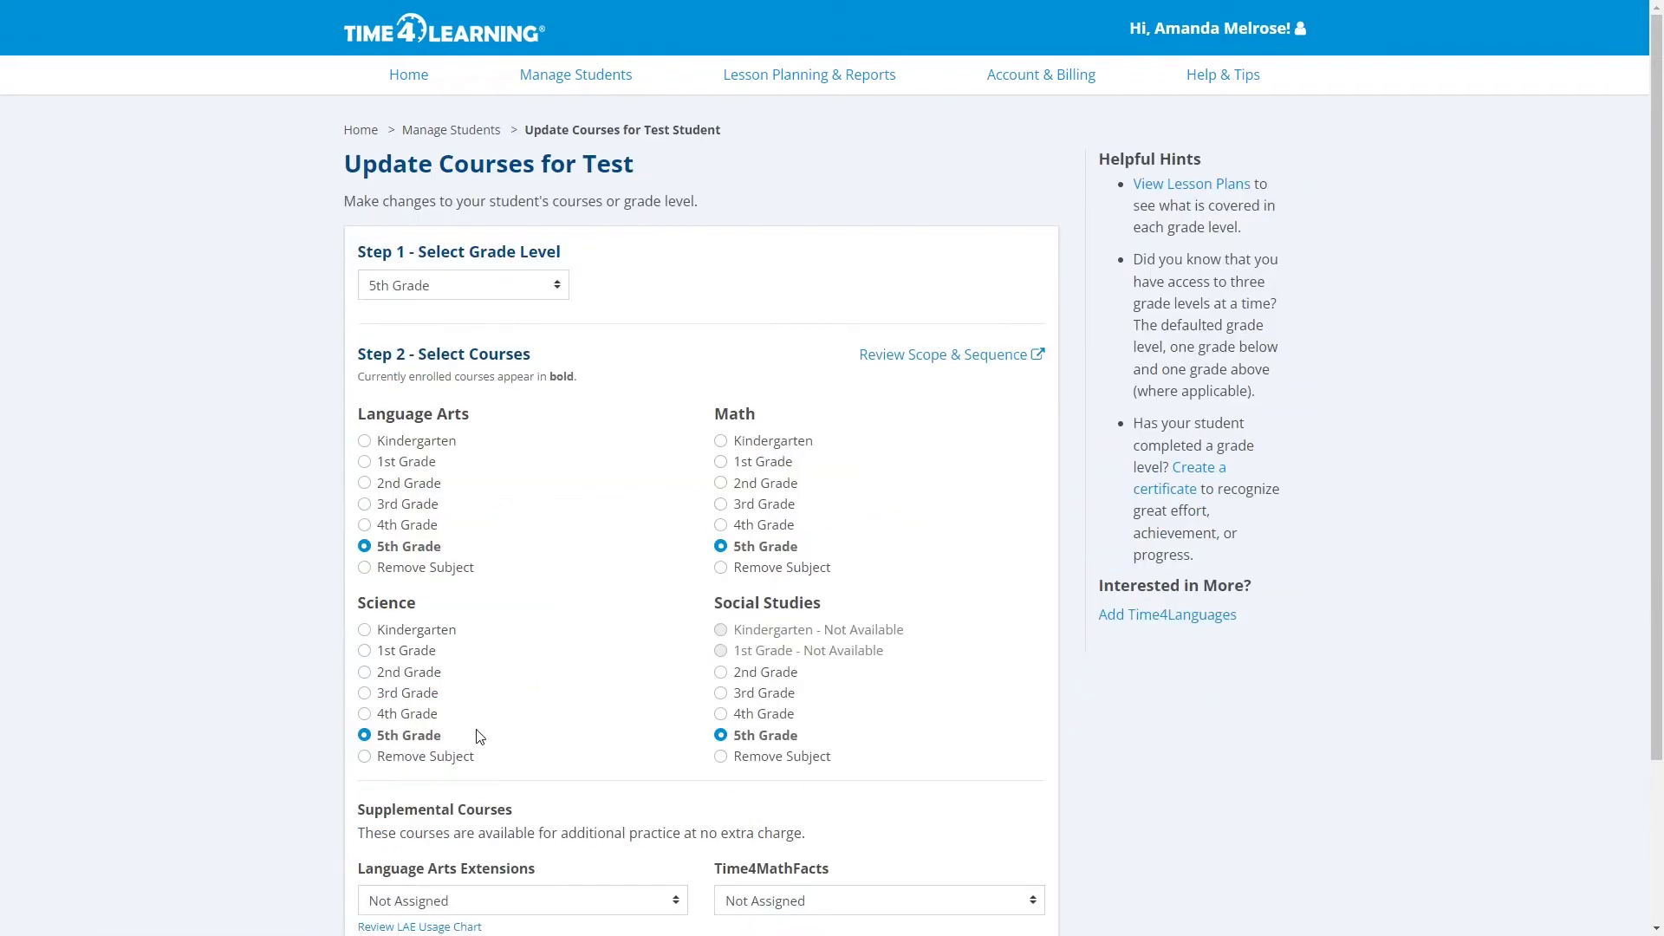
scroll(517, 707, "down", 2)
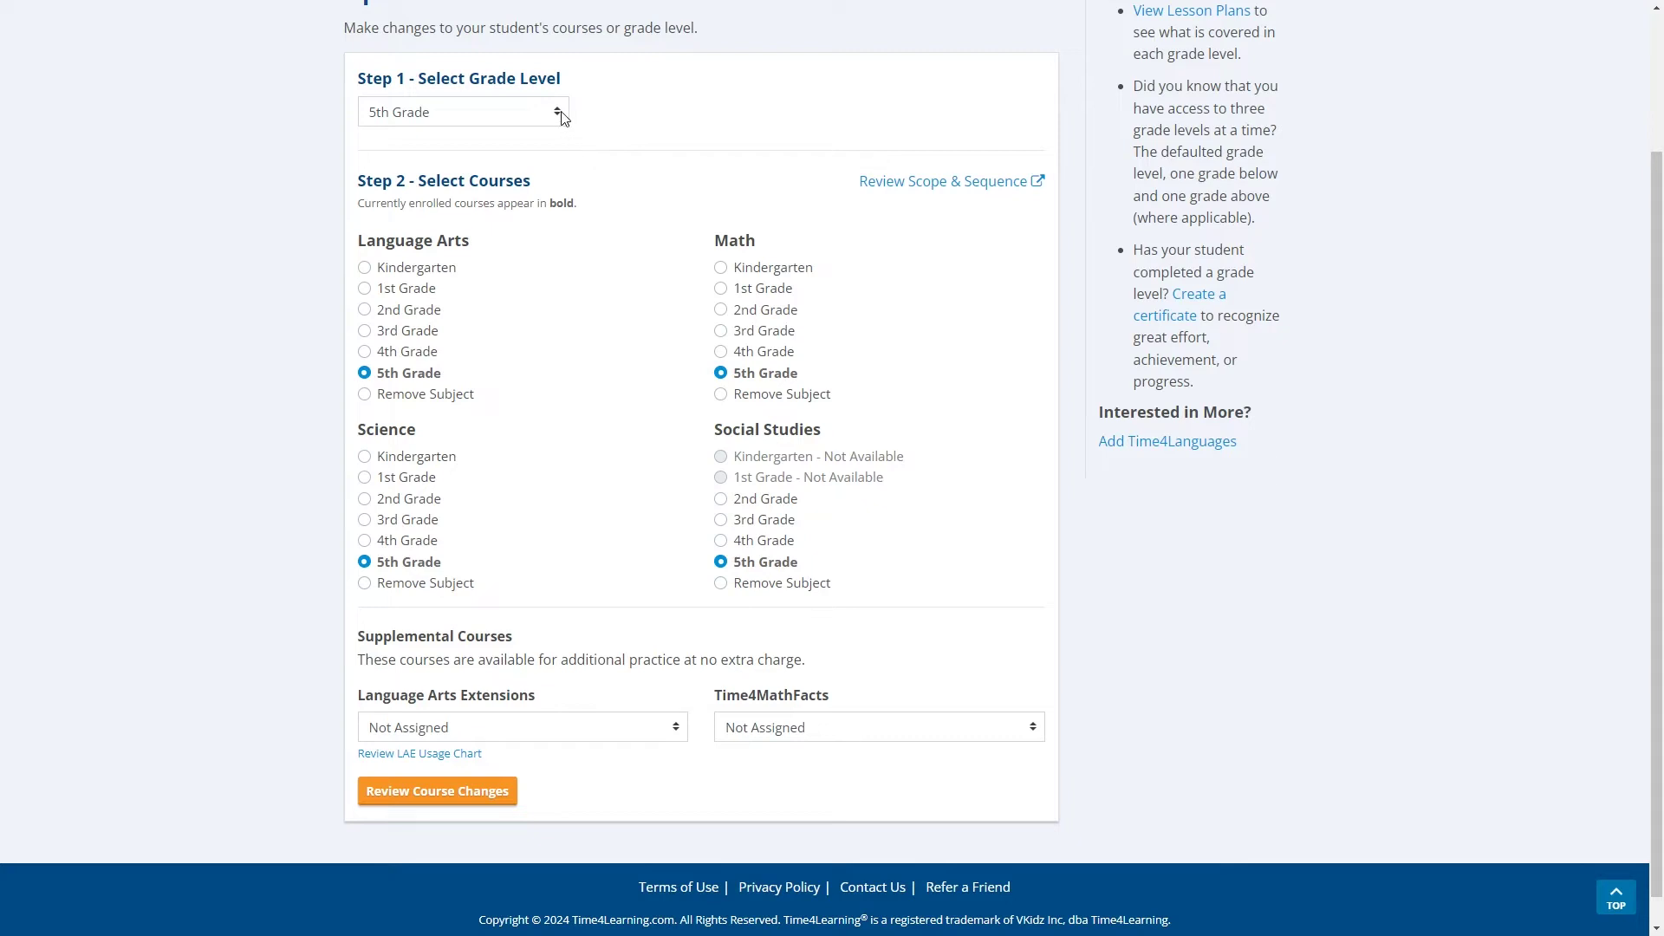
left_click(562, 115)
left_click(562, 115)
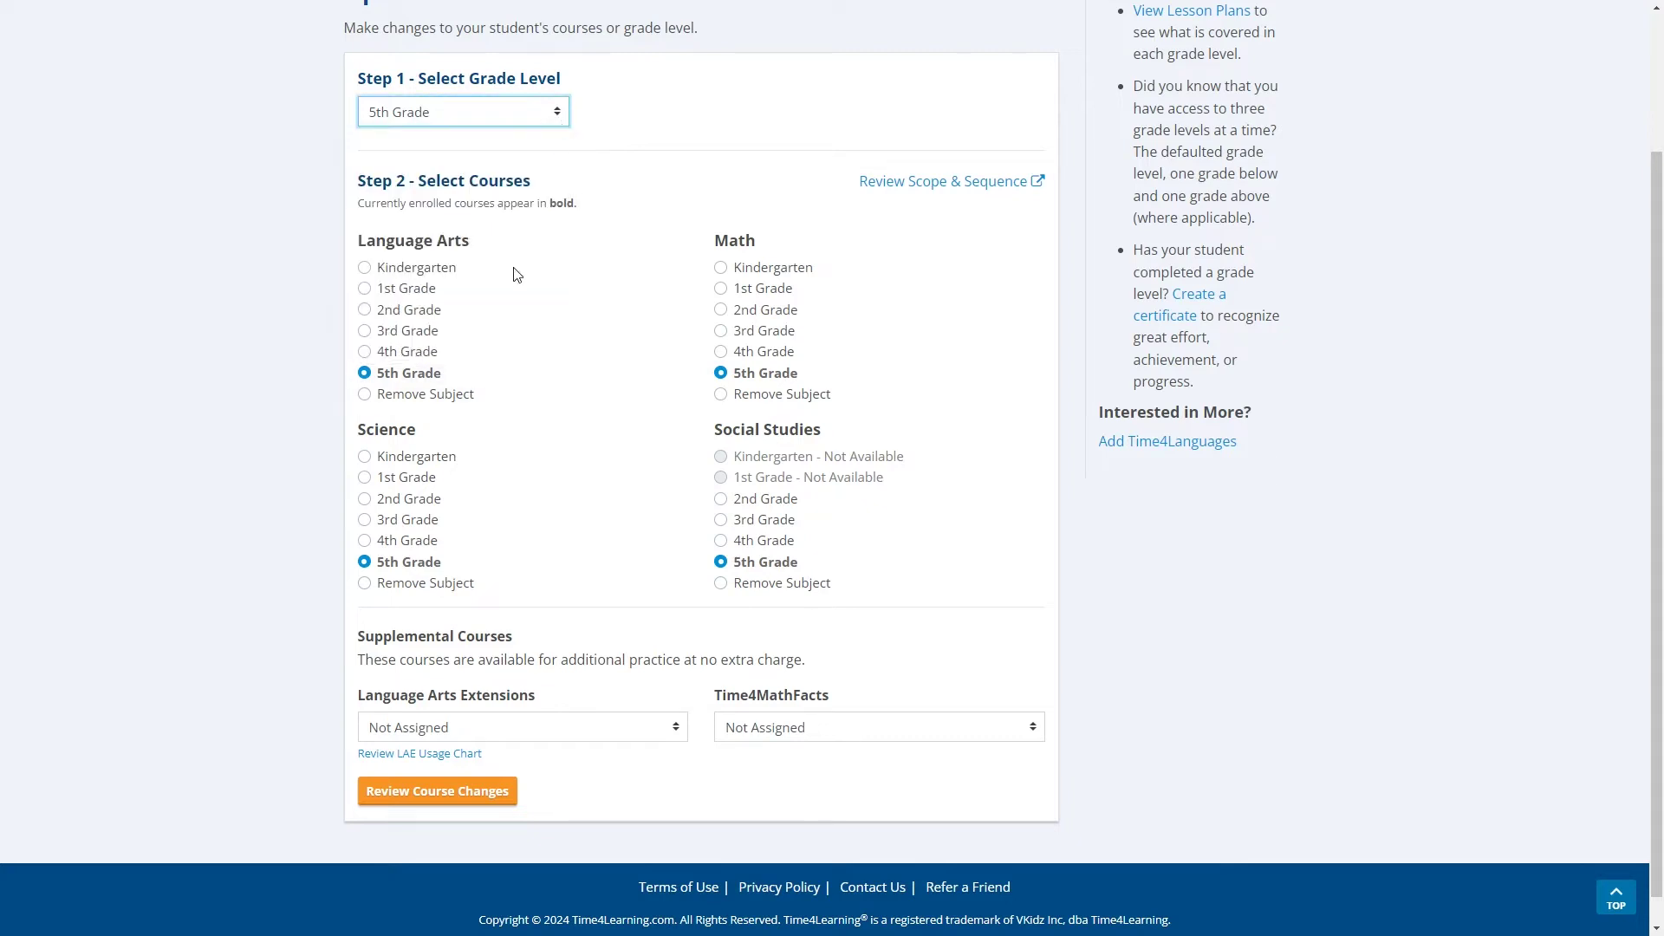
Try 4th Grade for Language Arts and Remove Subject for Math, reselecting 5th Grade for both.
left_click(366, 353)
left_click(365, 374)
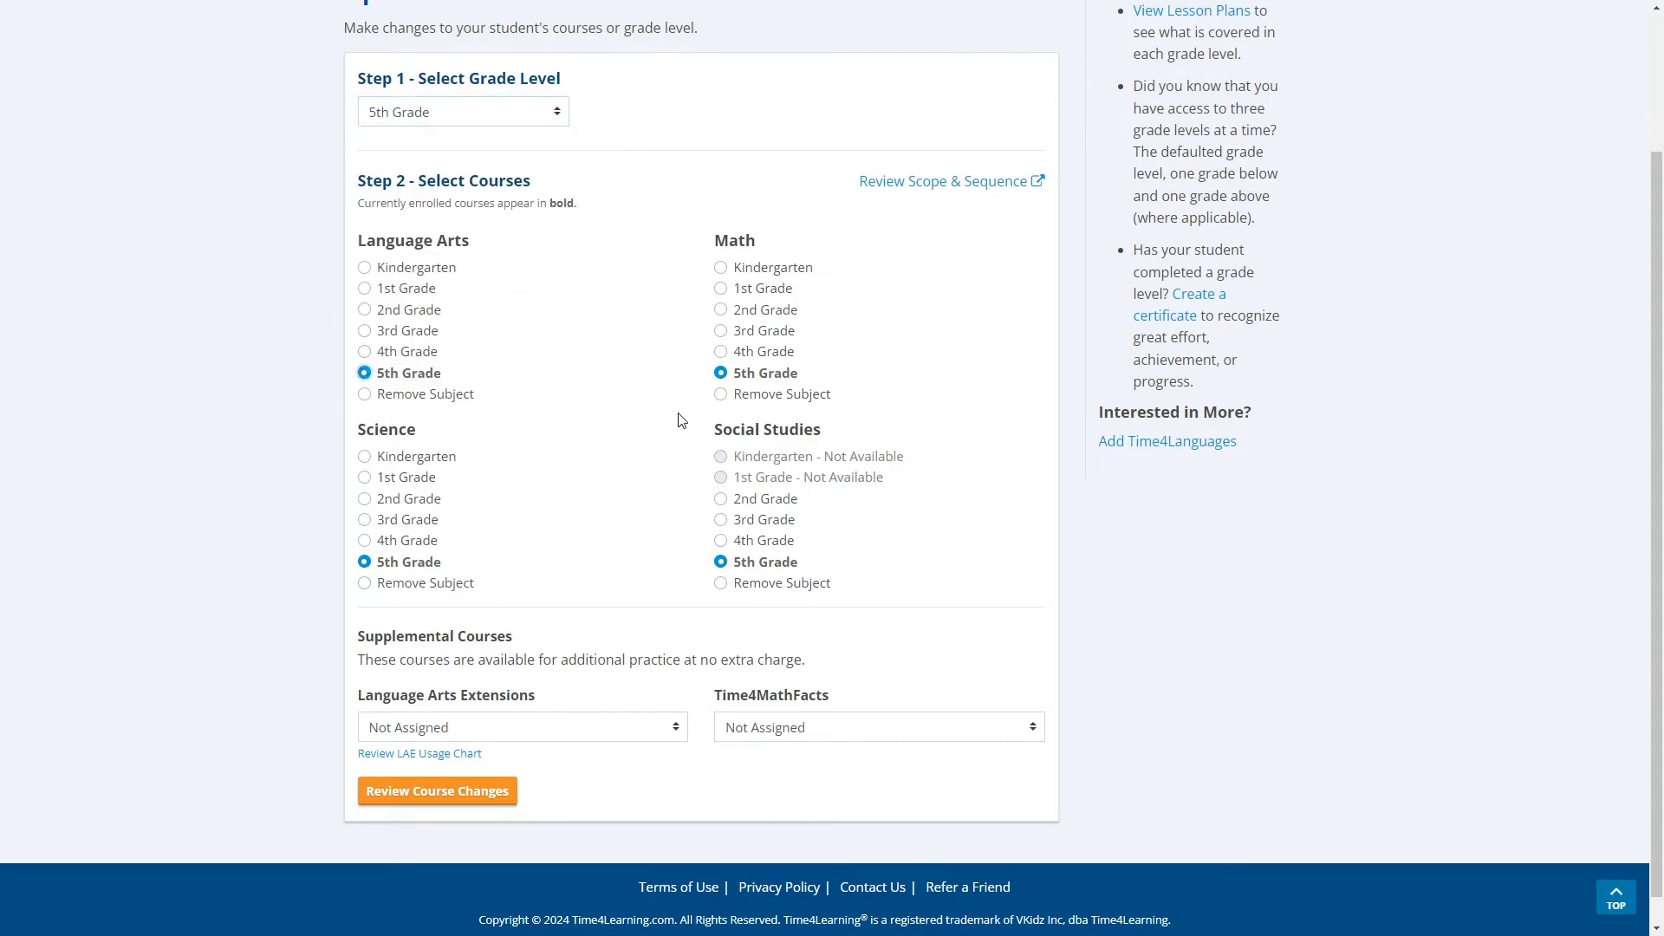
left_click(721, 395)
left_click(722, 374)
View the options offered for the Language Arts Extensions and Time4MathFacts supplemental courses.
left_click(589, 729)
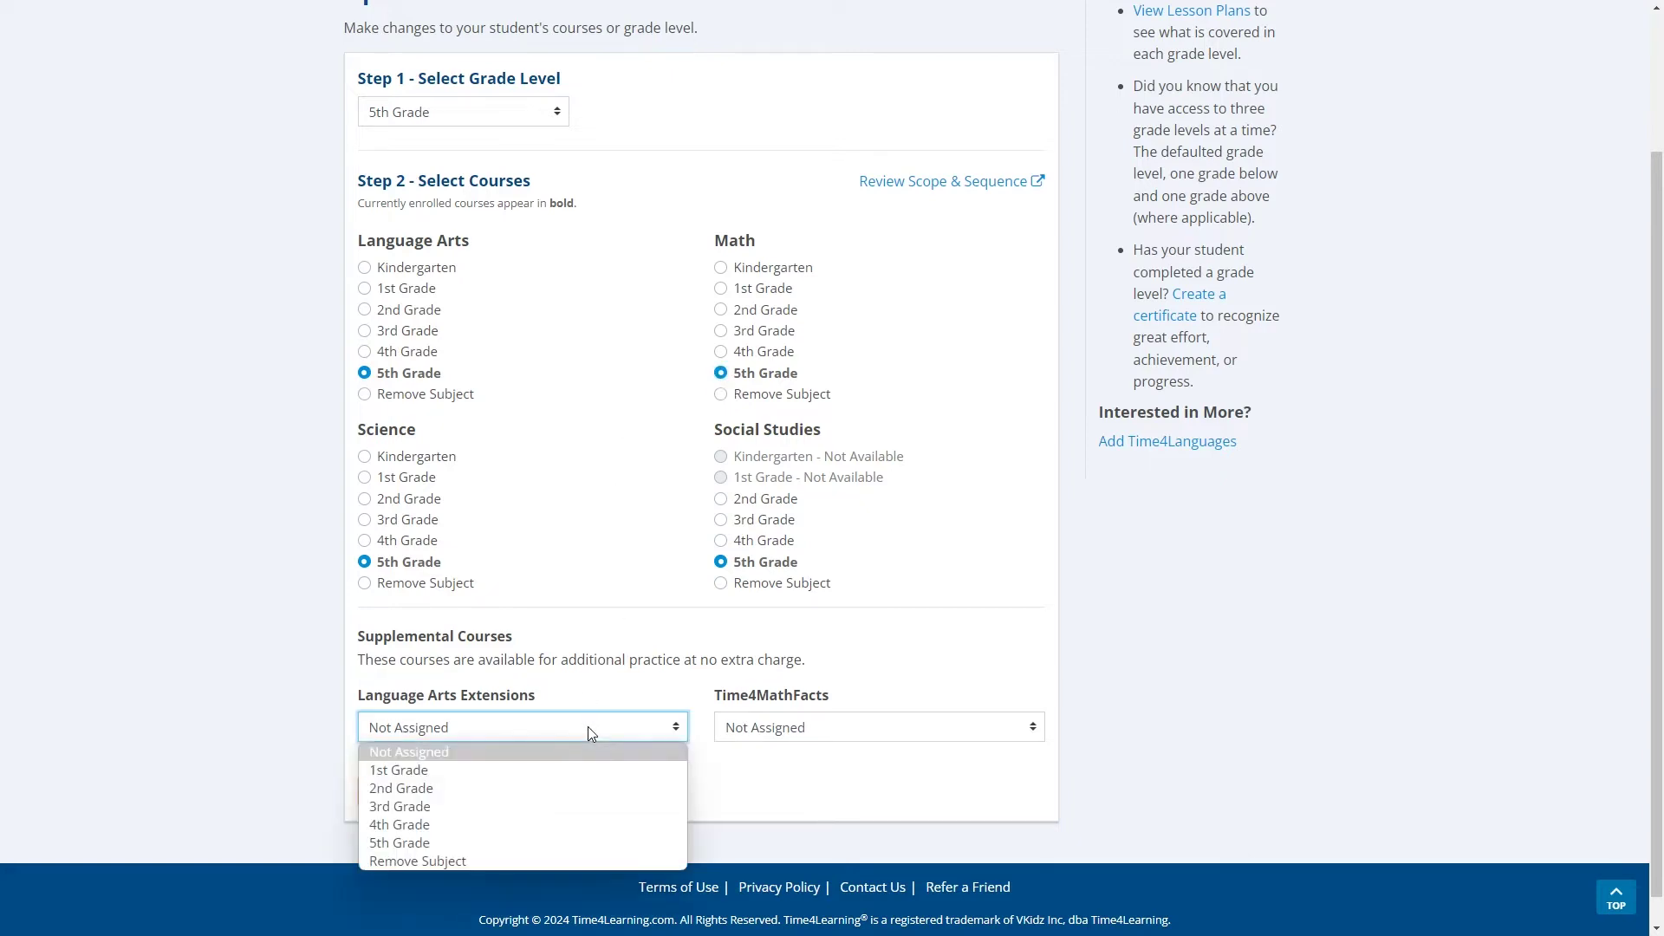
left_click(588, 733)
left_click(865, 733)
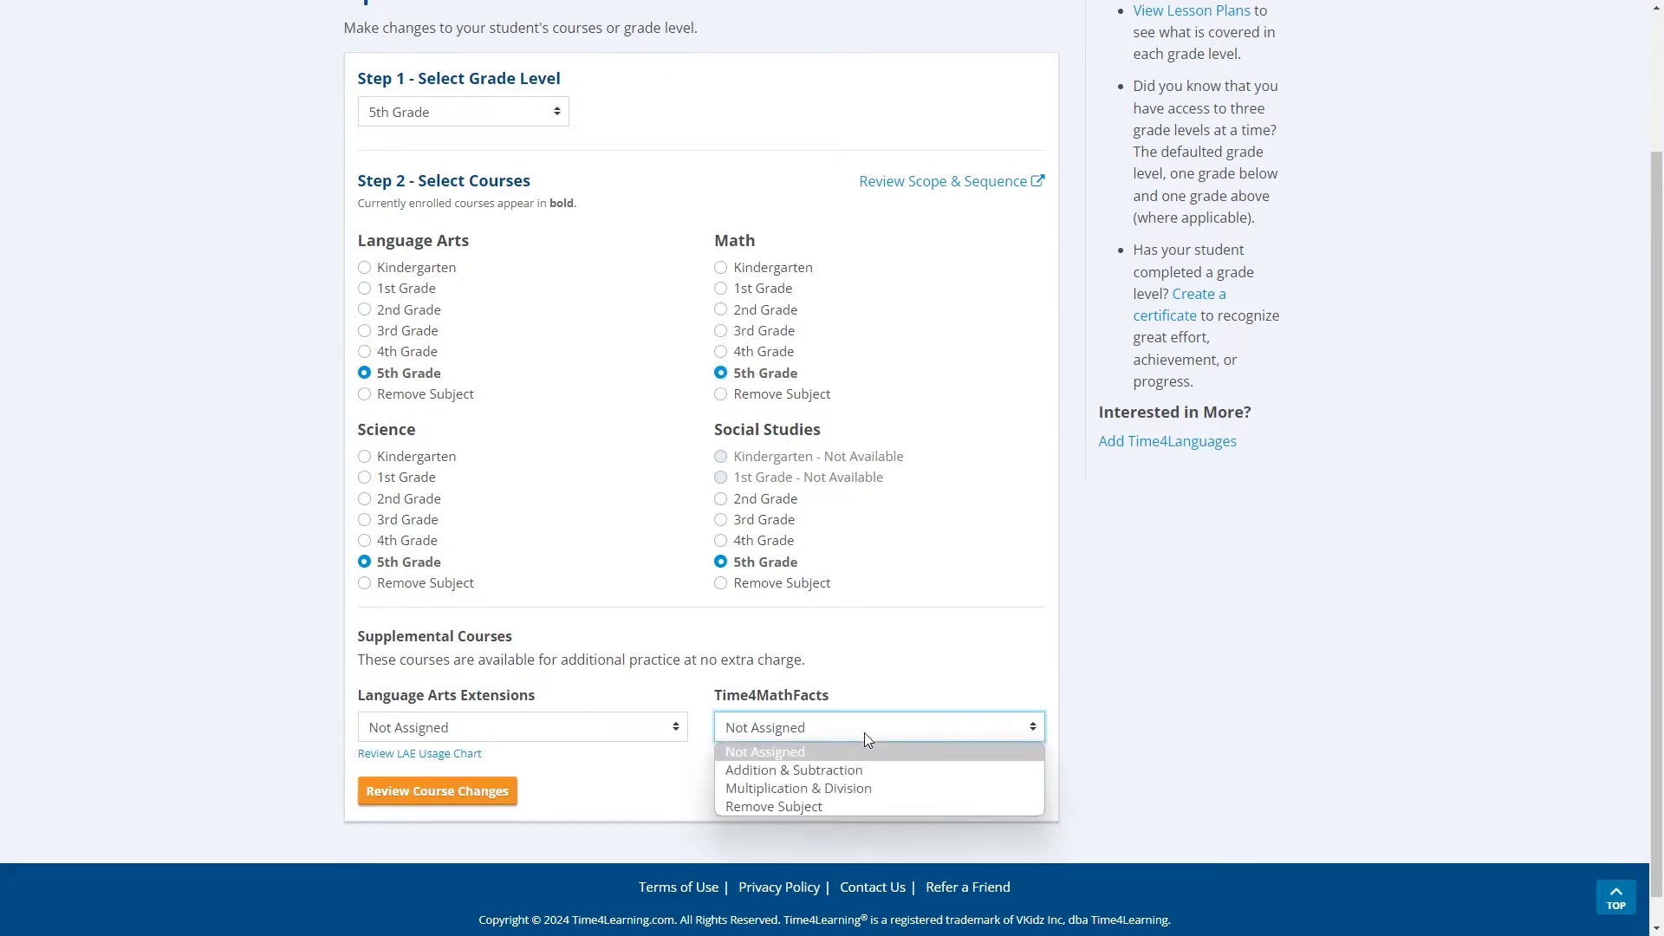
left_click(830, 736)
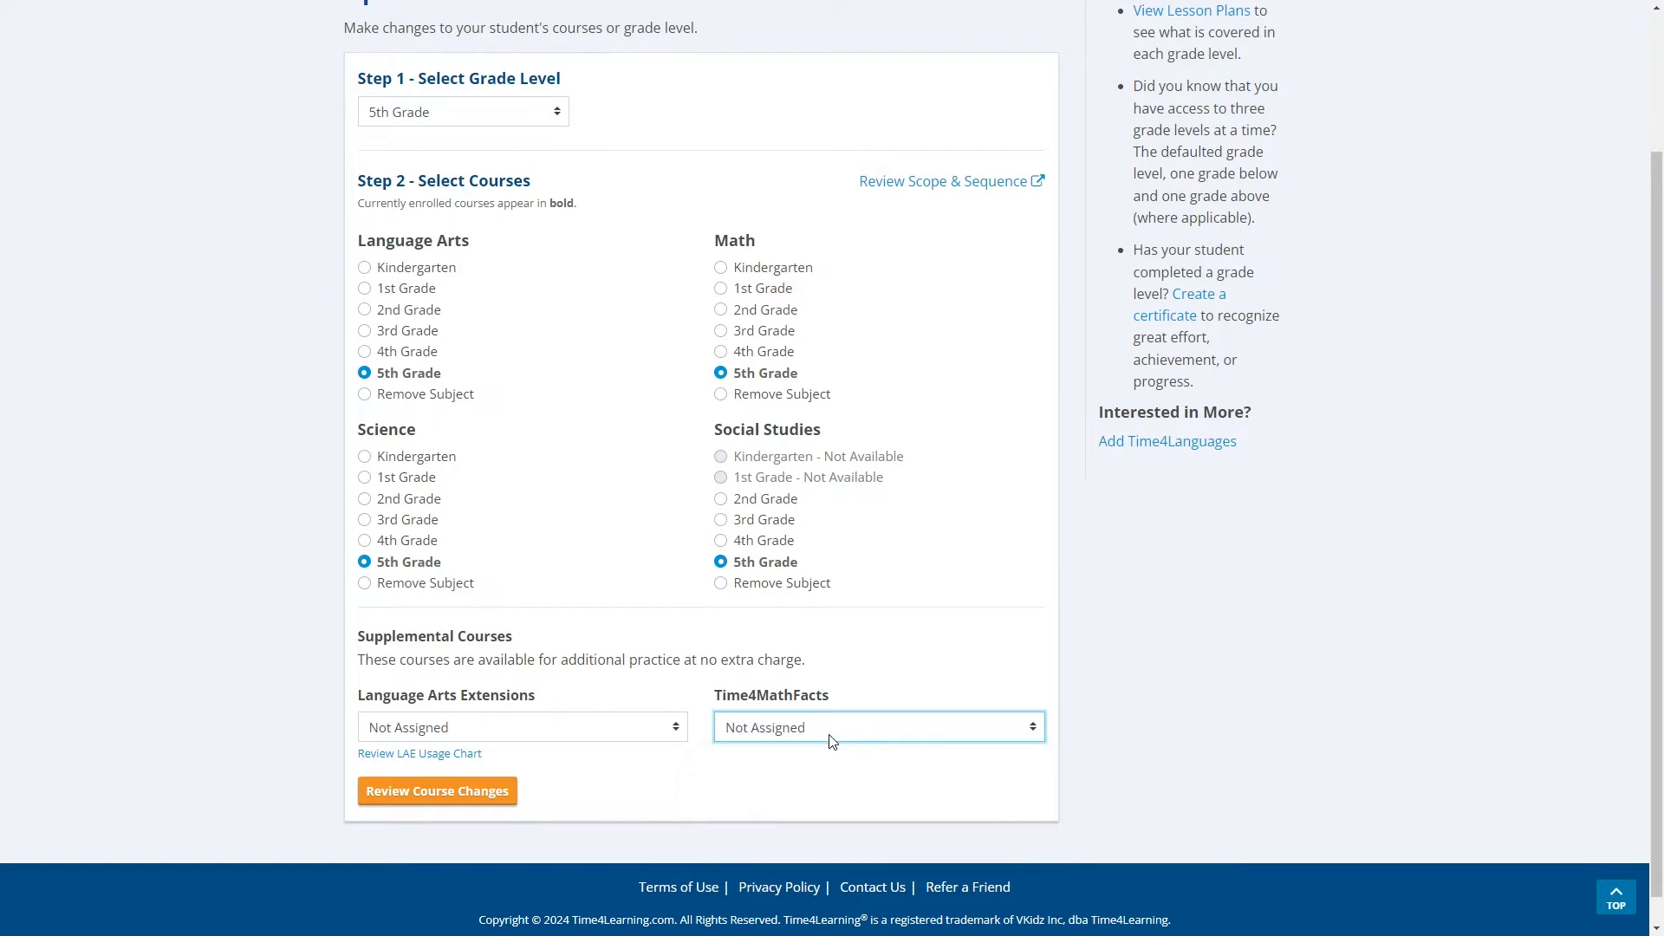
scroll(1271, 659, "up", 2)
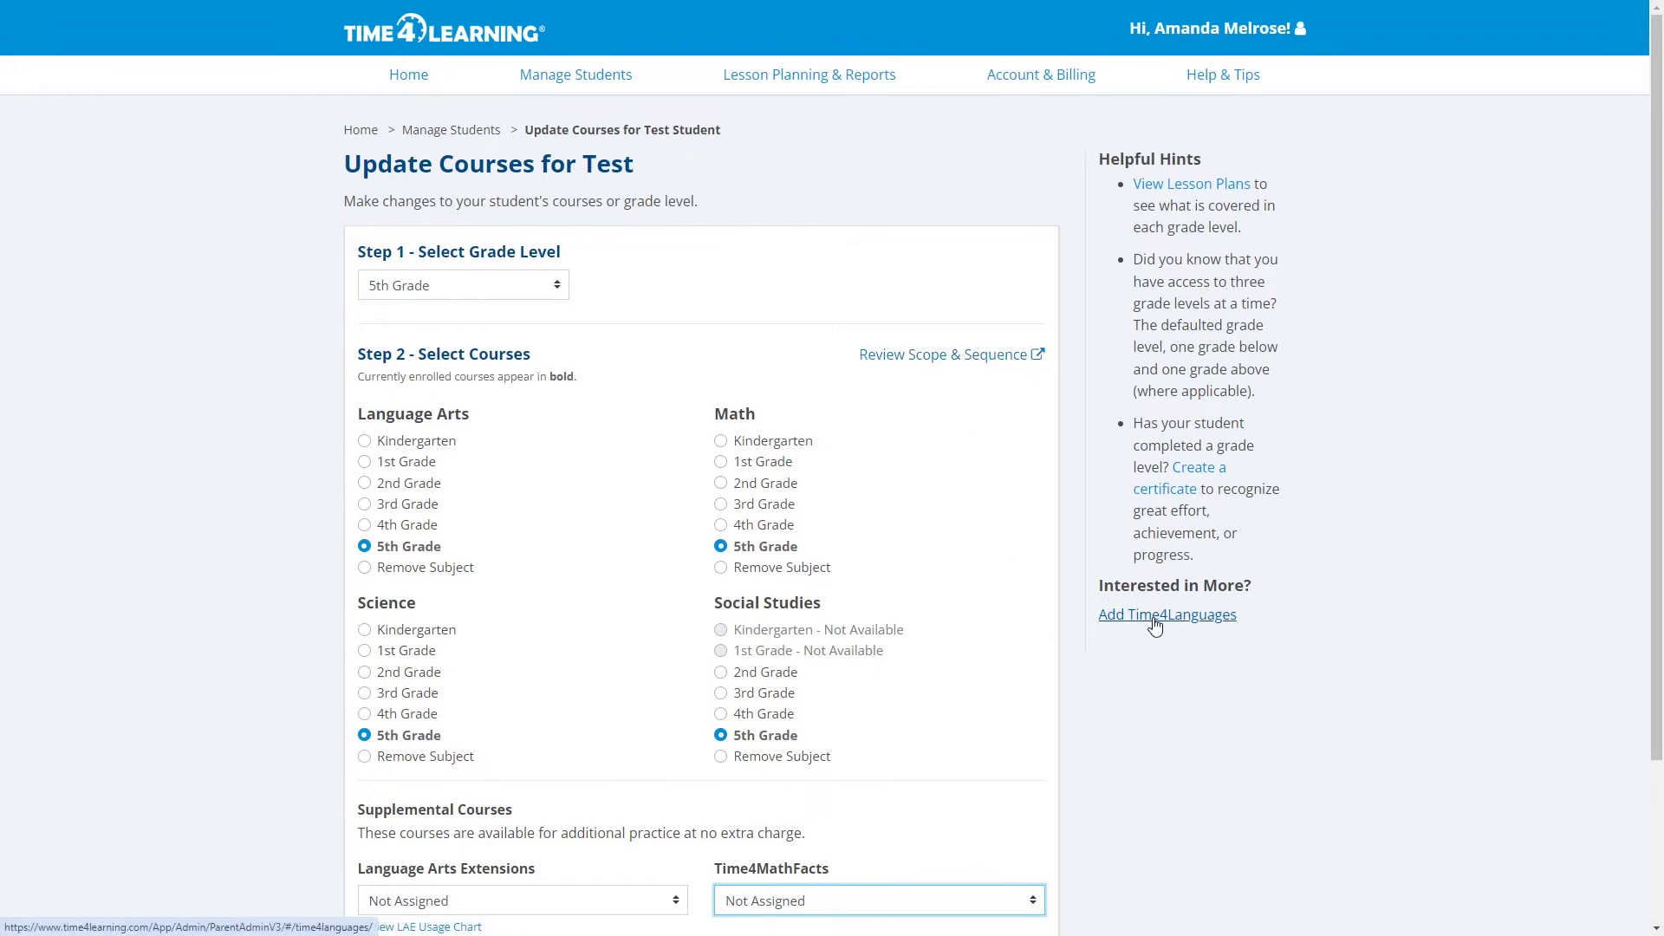
Open the Elementary lesson plans and look through the Language Arts scope, spelling lists and supplemental resources.
left_click(859, 82)
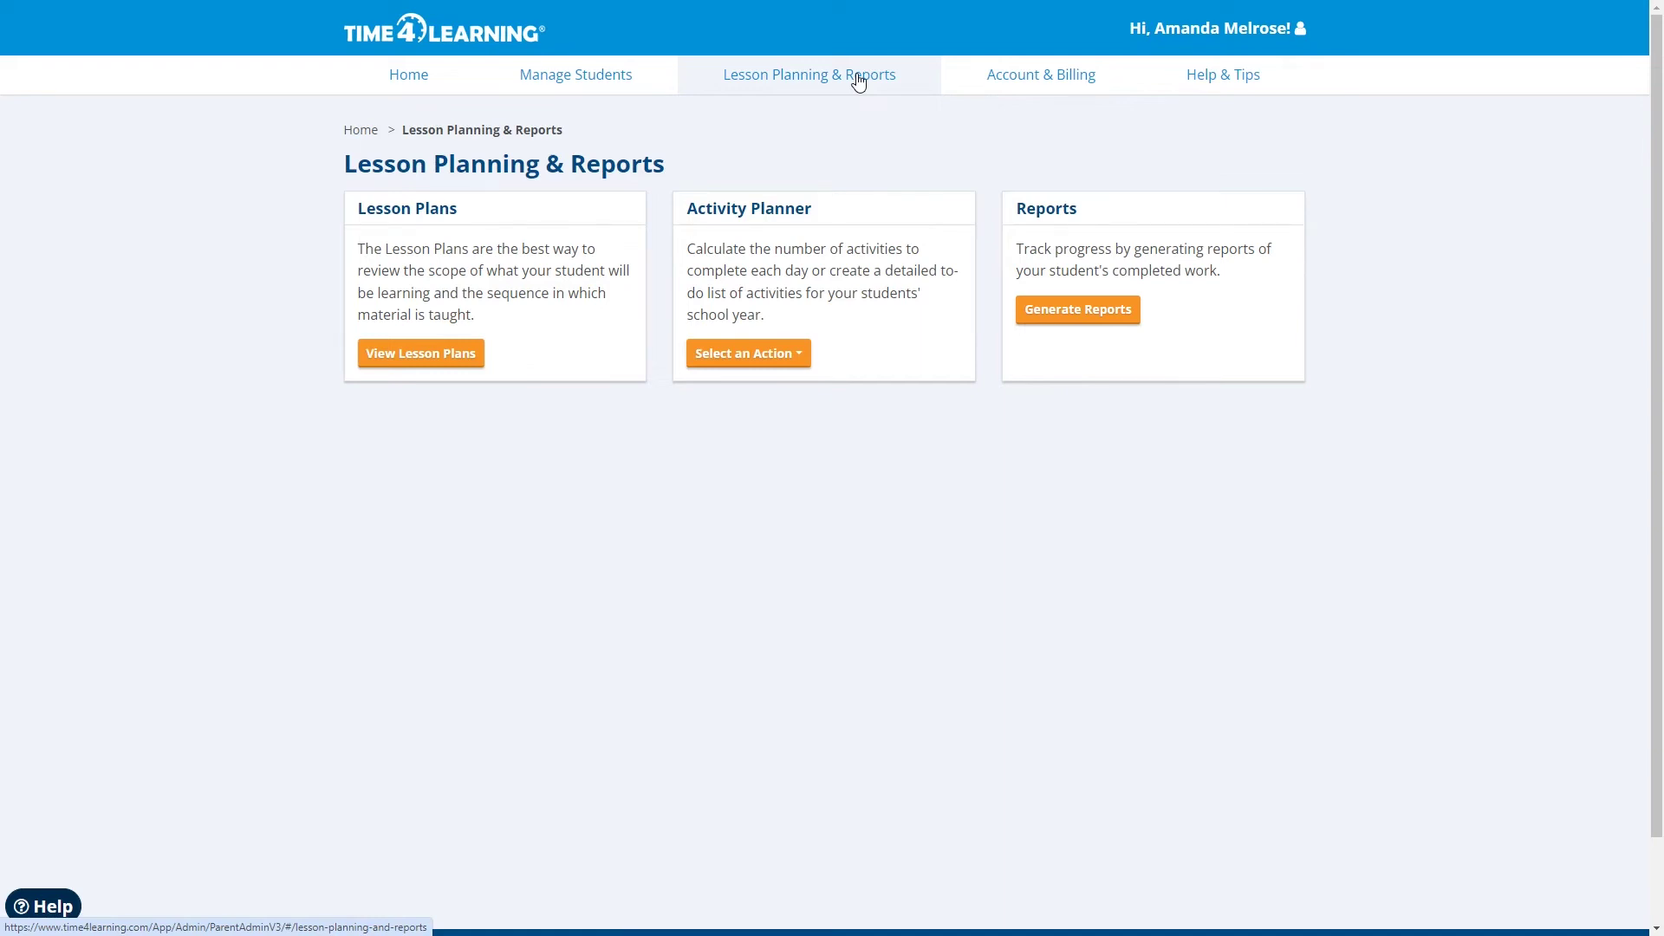
left_click(465, 364)
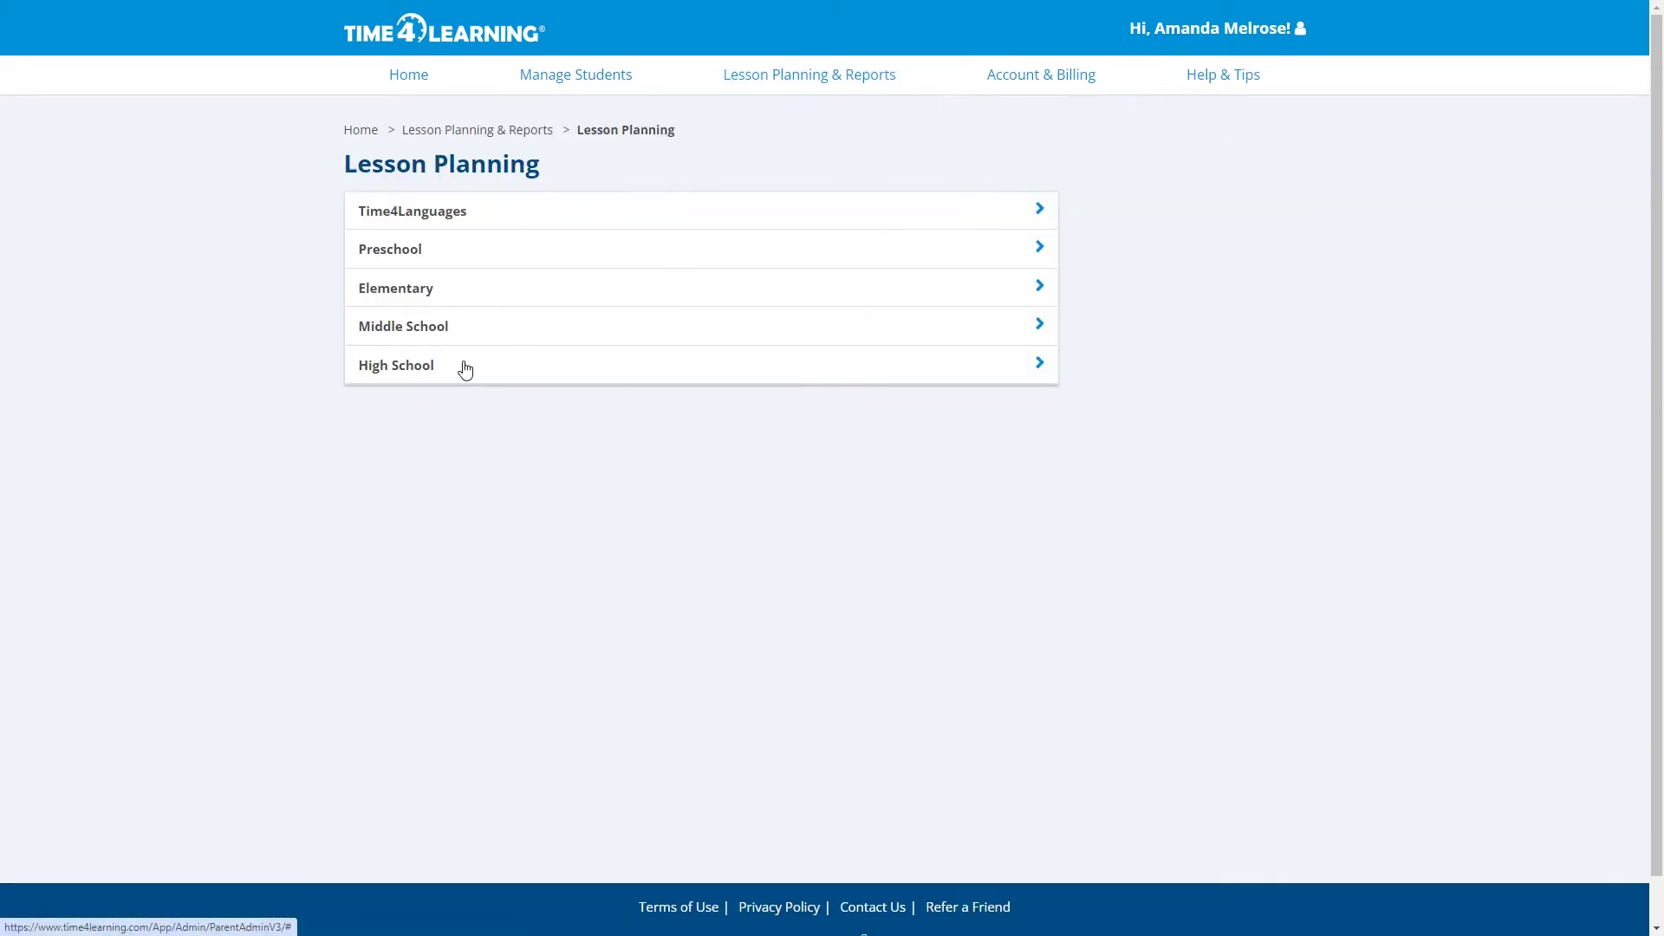
left_click(608, 301)
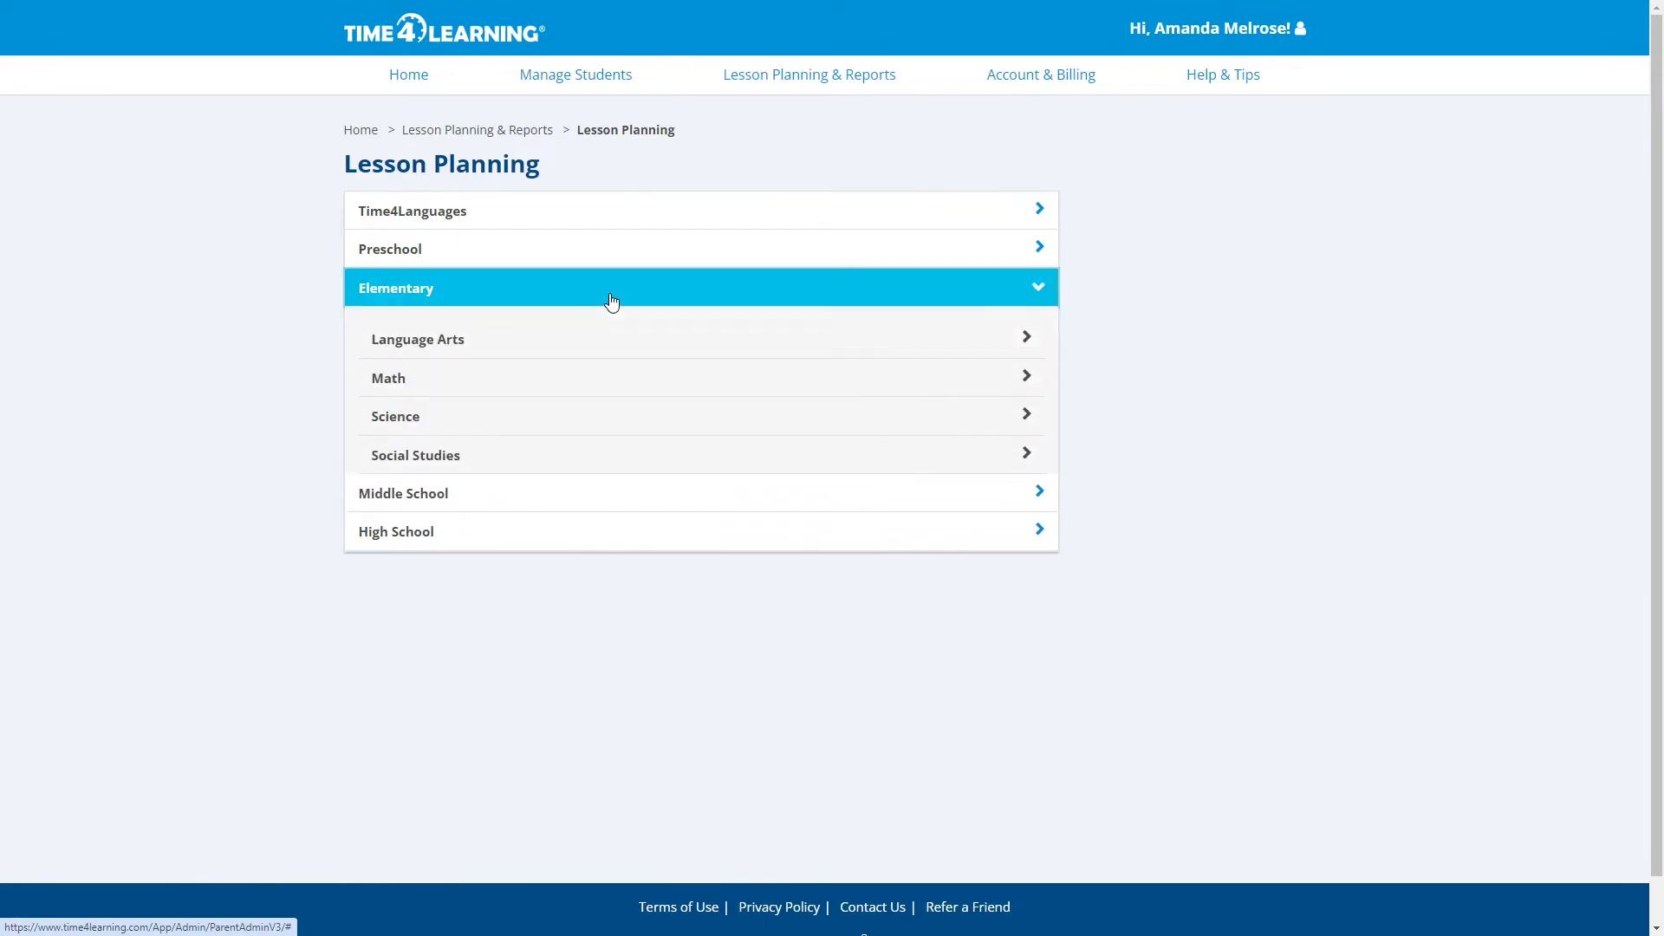
left_click(603, 346)
scroll(828, 524, "down", 3)
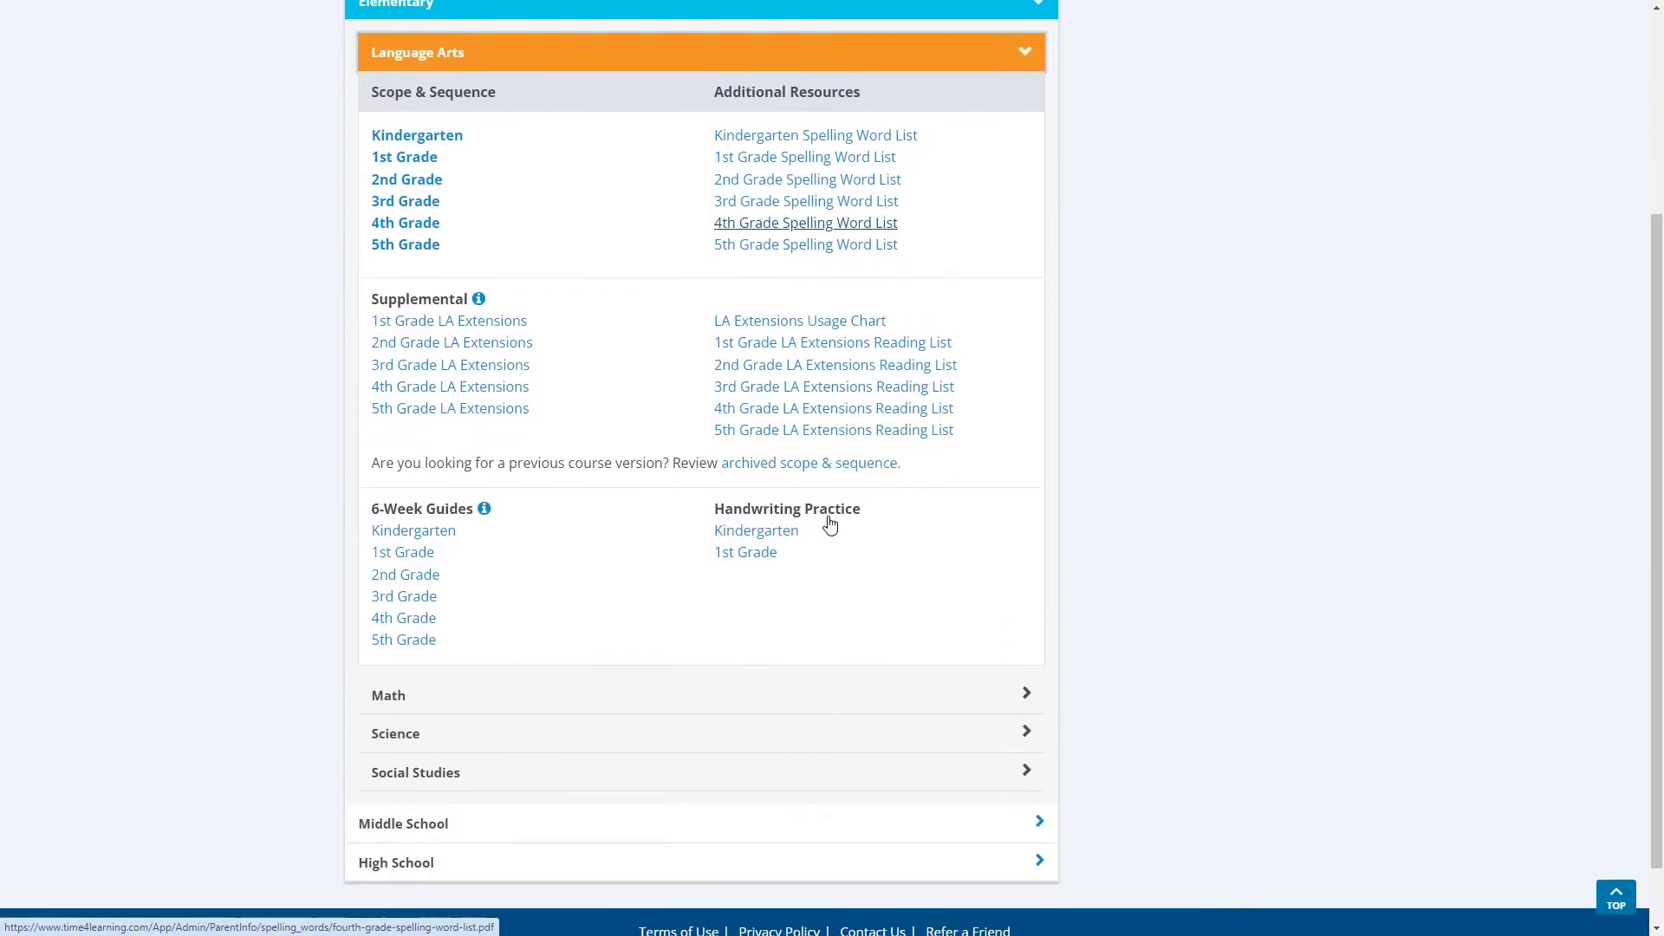
scroll(830, 524, "down", 1)
Expand the Elementary Math, Science and Social Studies lesson plans and look over their resources.
left_click(476, 622)
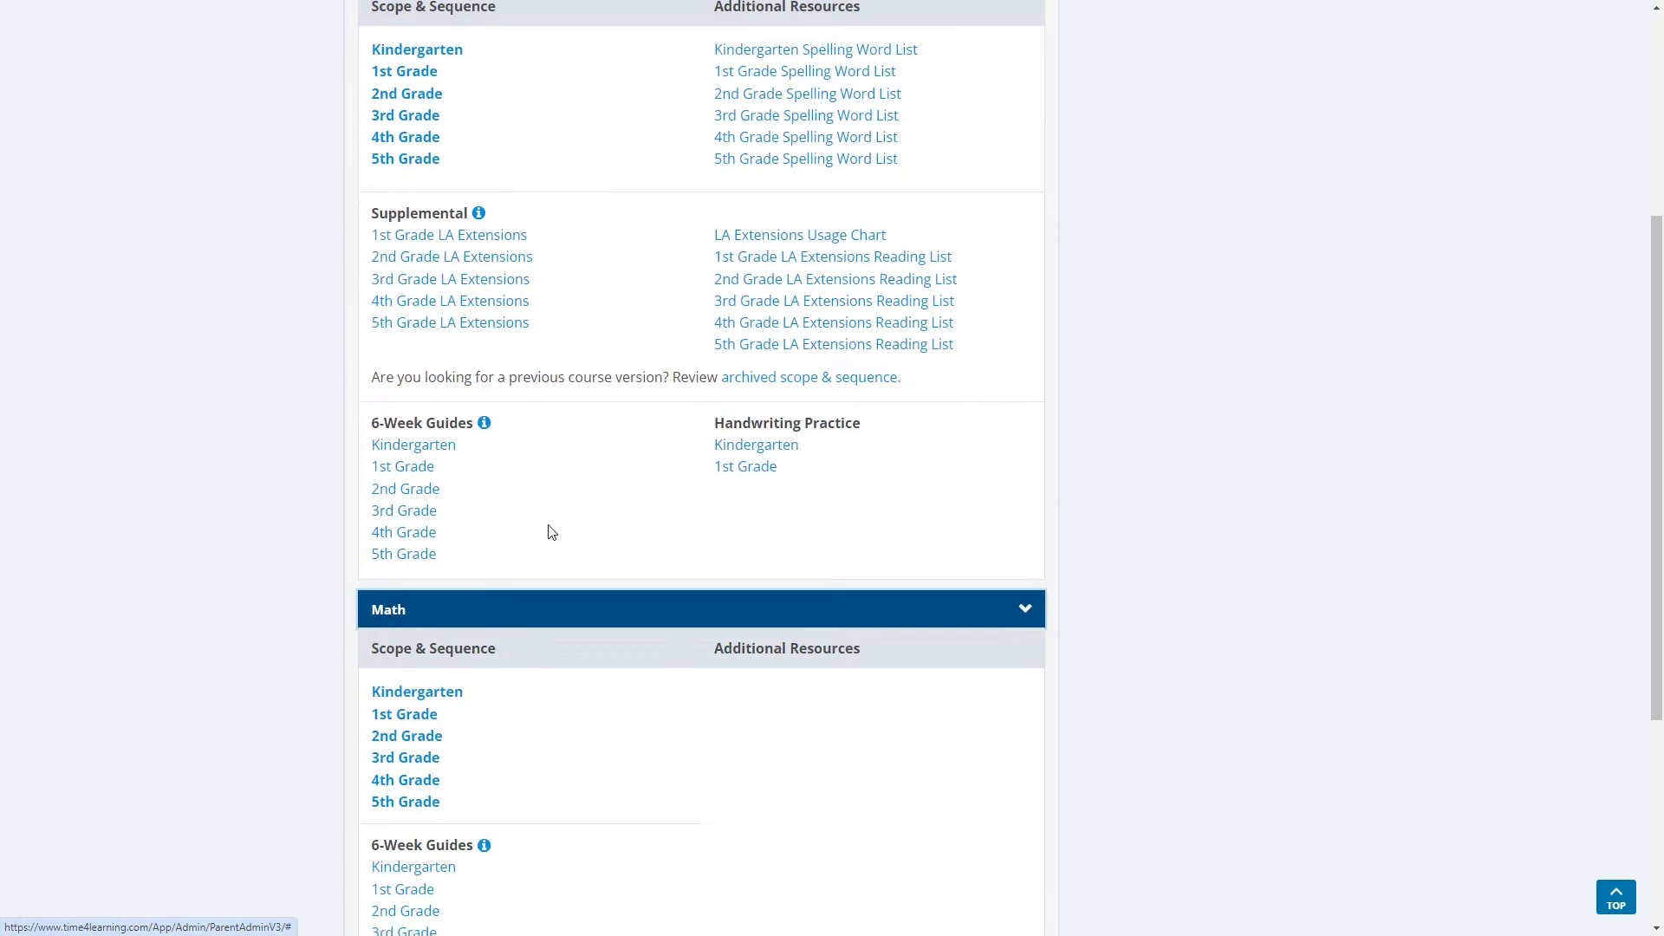
scroll(549, 532, "down", 4)
left_click(509, 662)
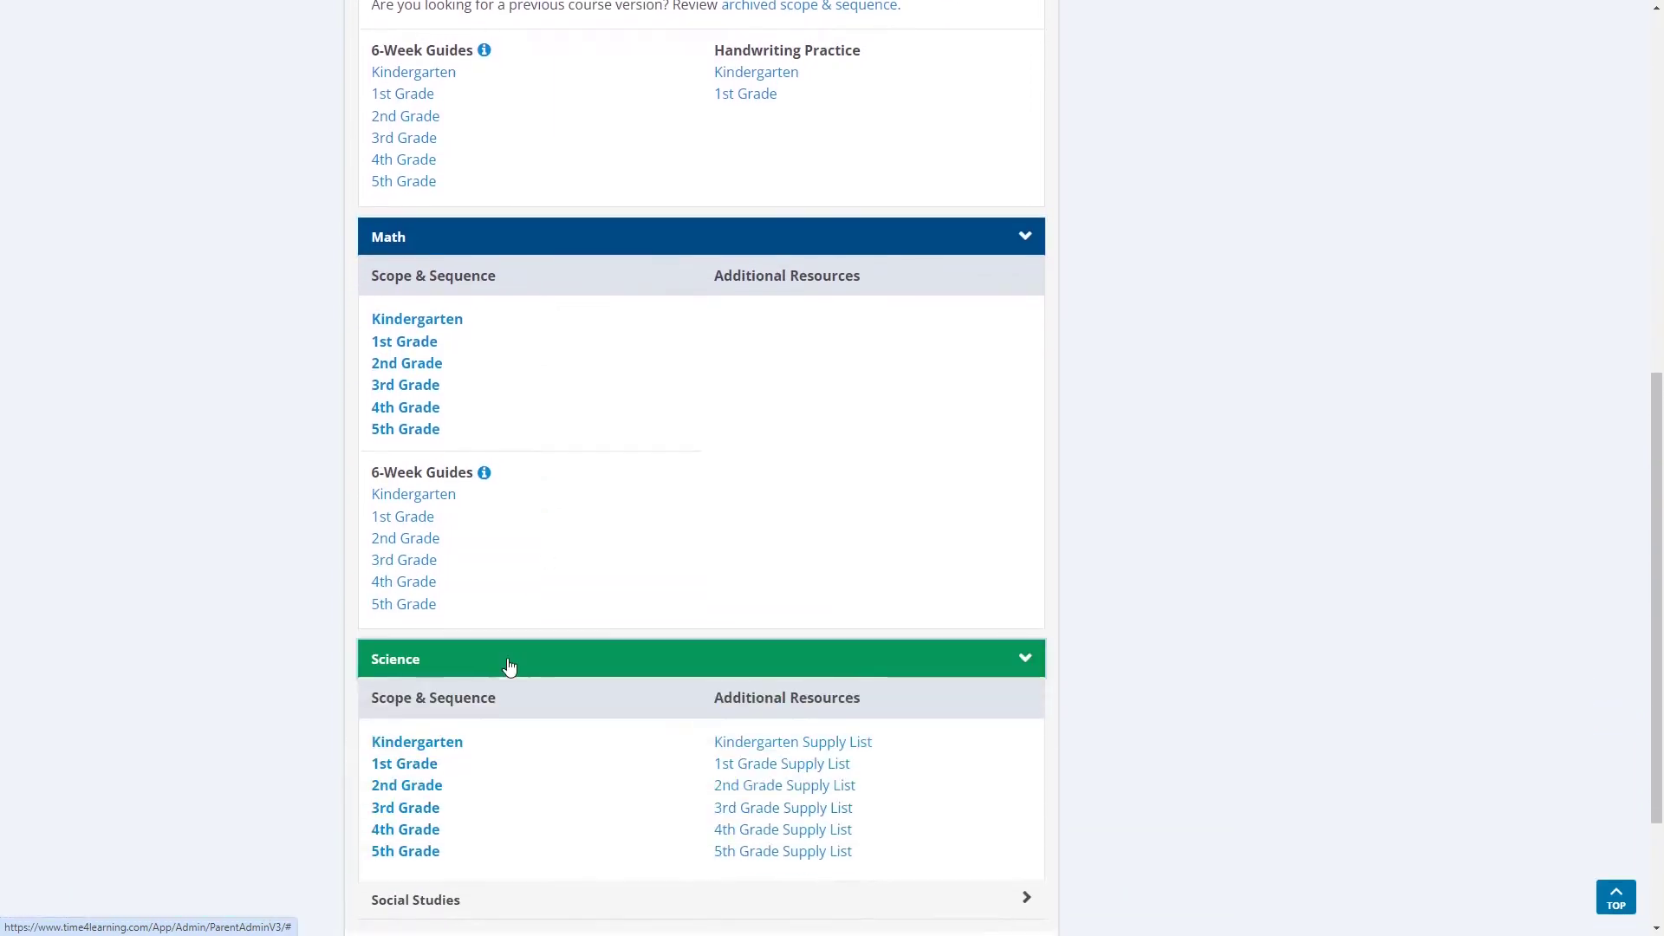
scroll(665, 550, "down", 3)
left_click(548, 706)
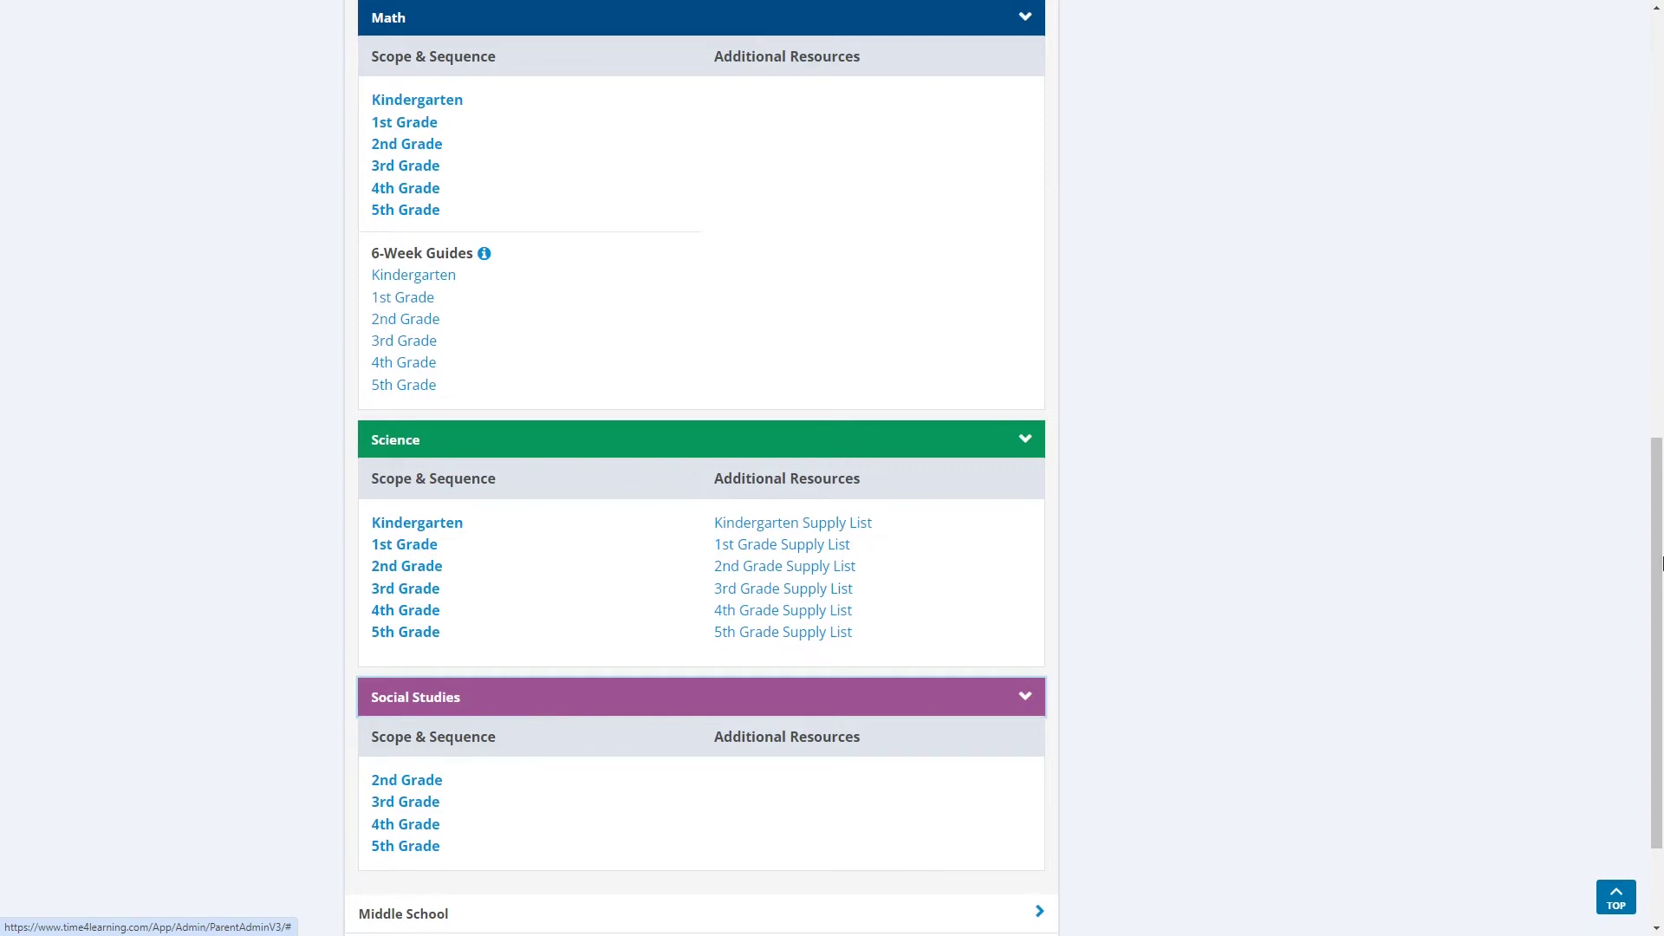
left_click_drag(1660, 565, 1660, 101)
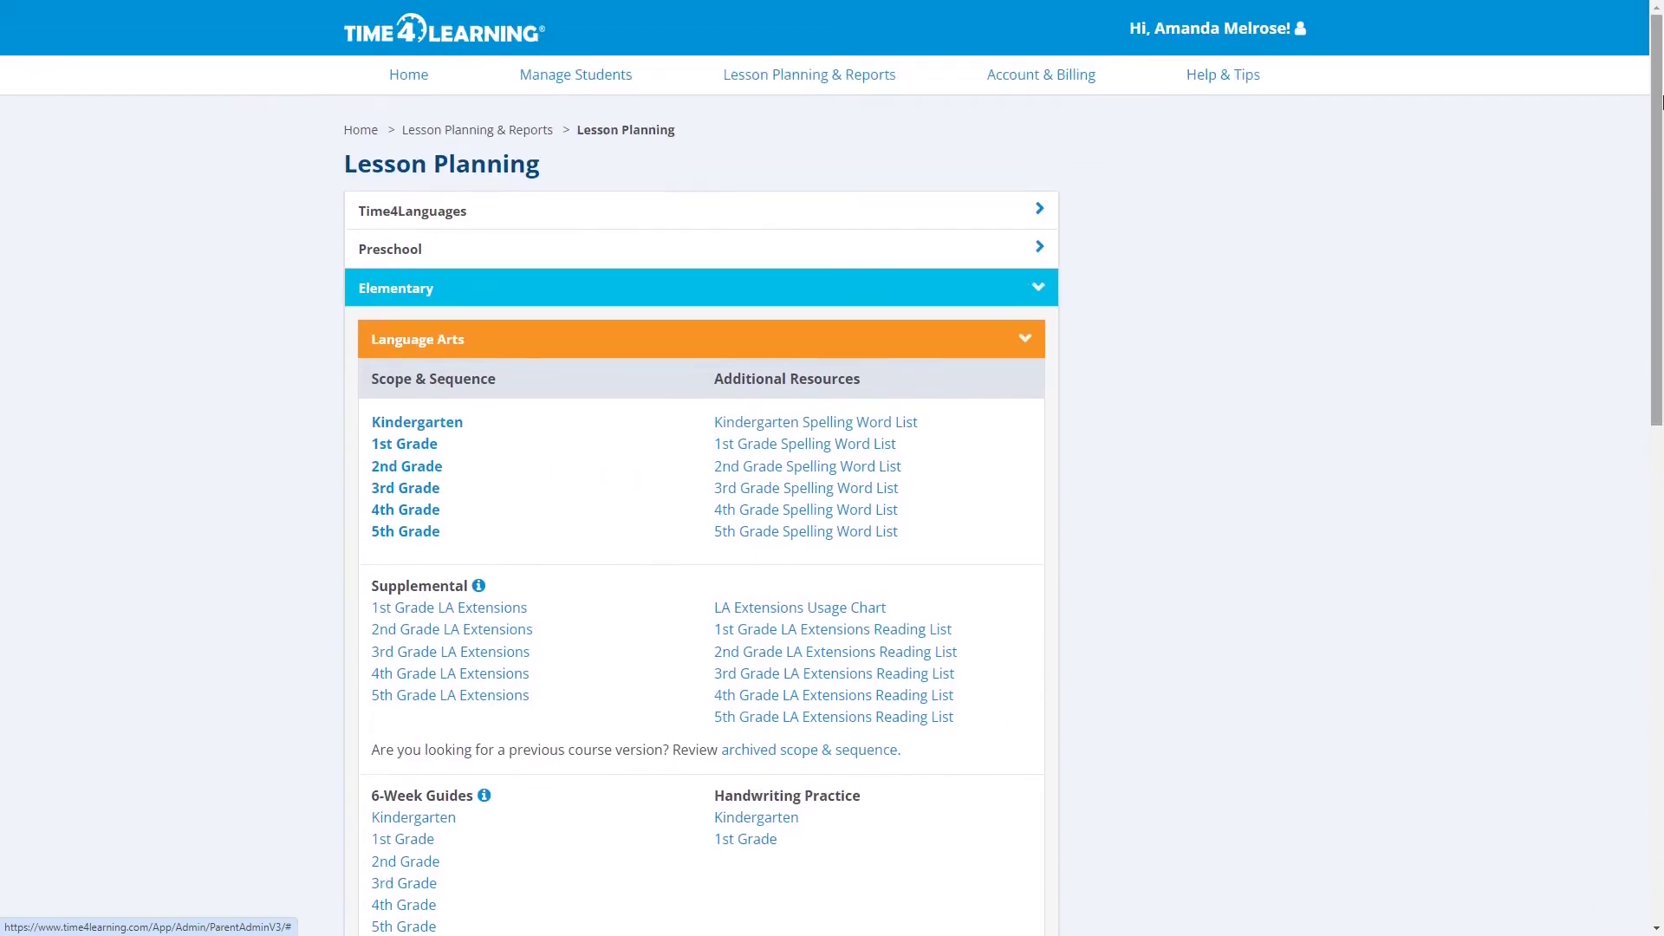
Create a student planner in the Activity Planner, choosing the Curriculum Calculator option.
left_click(797, 82)
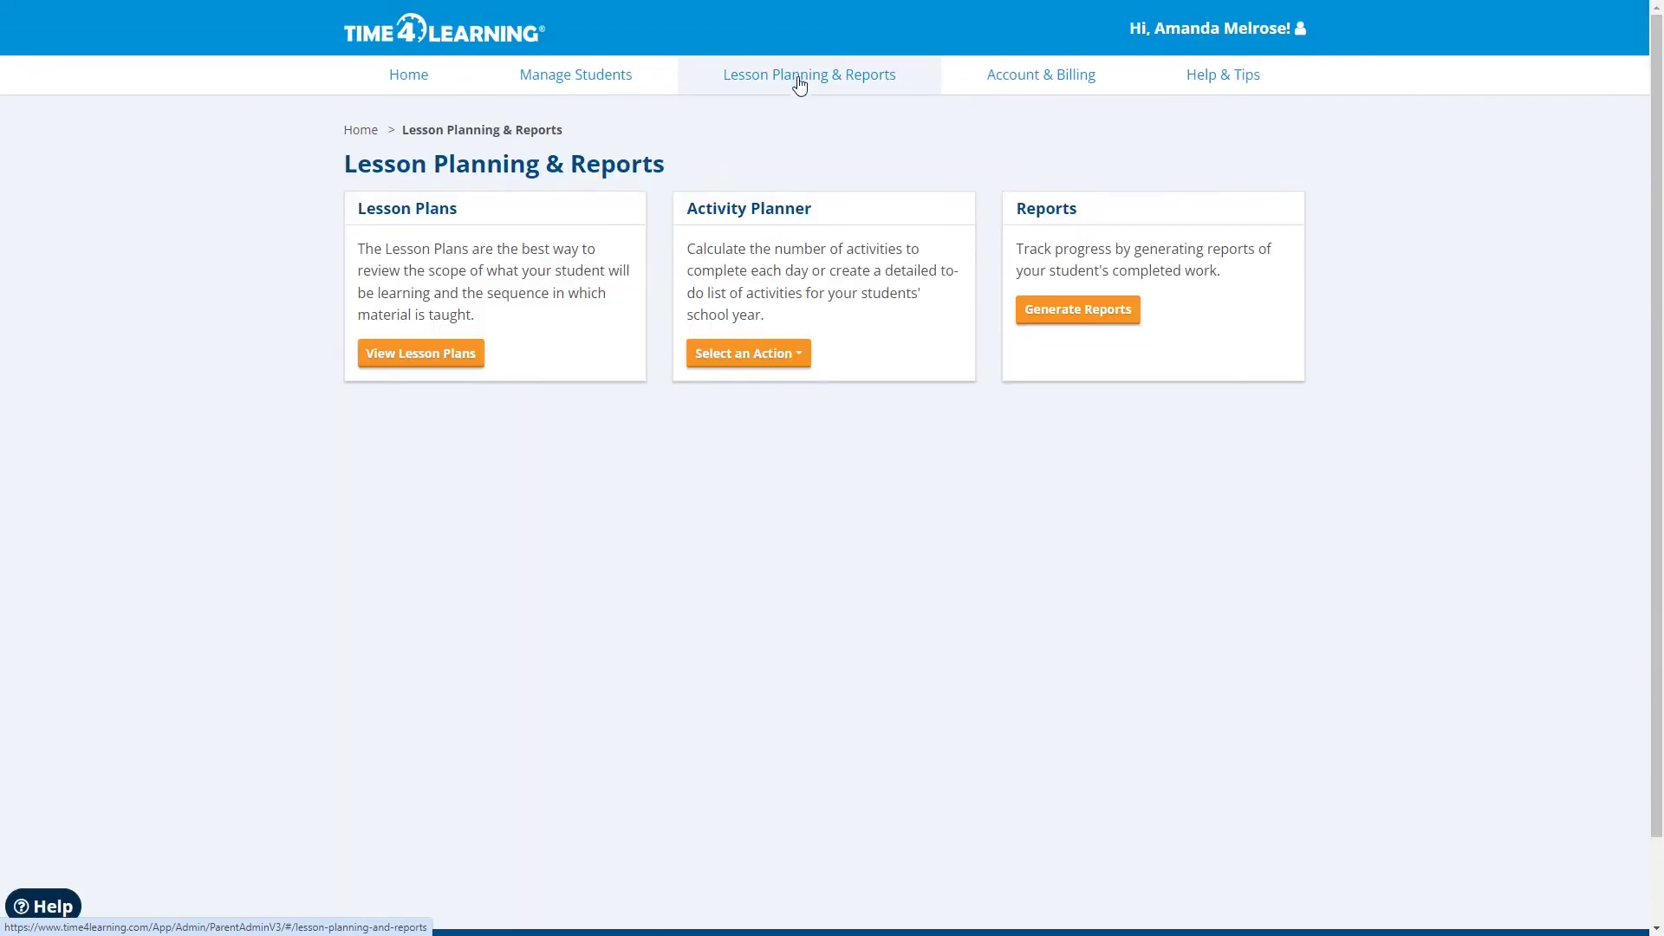
left_click(777, 355)
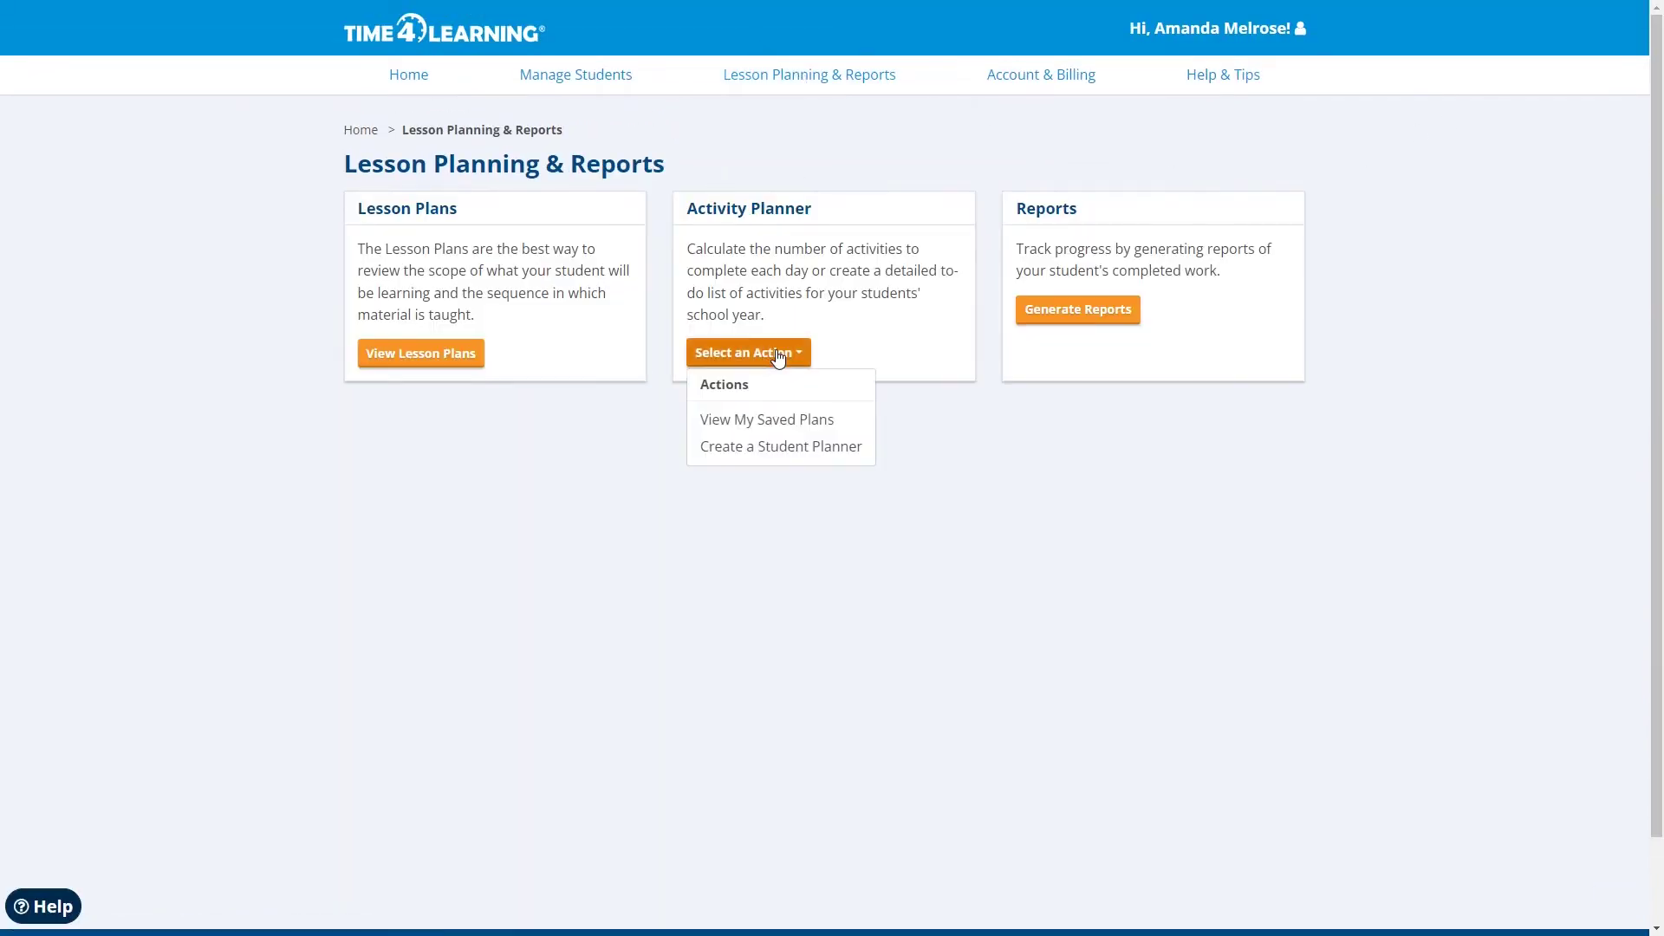
left_click(780, 447)
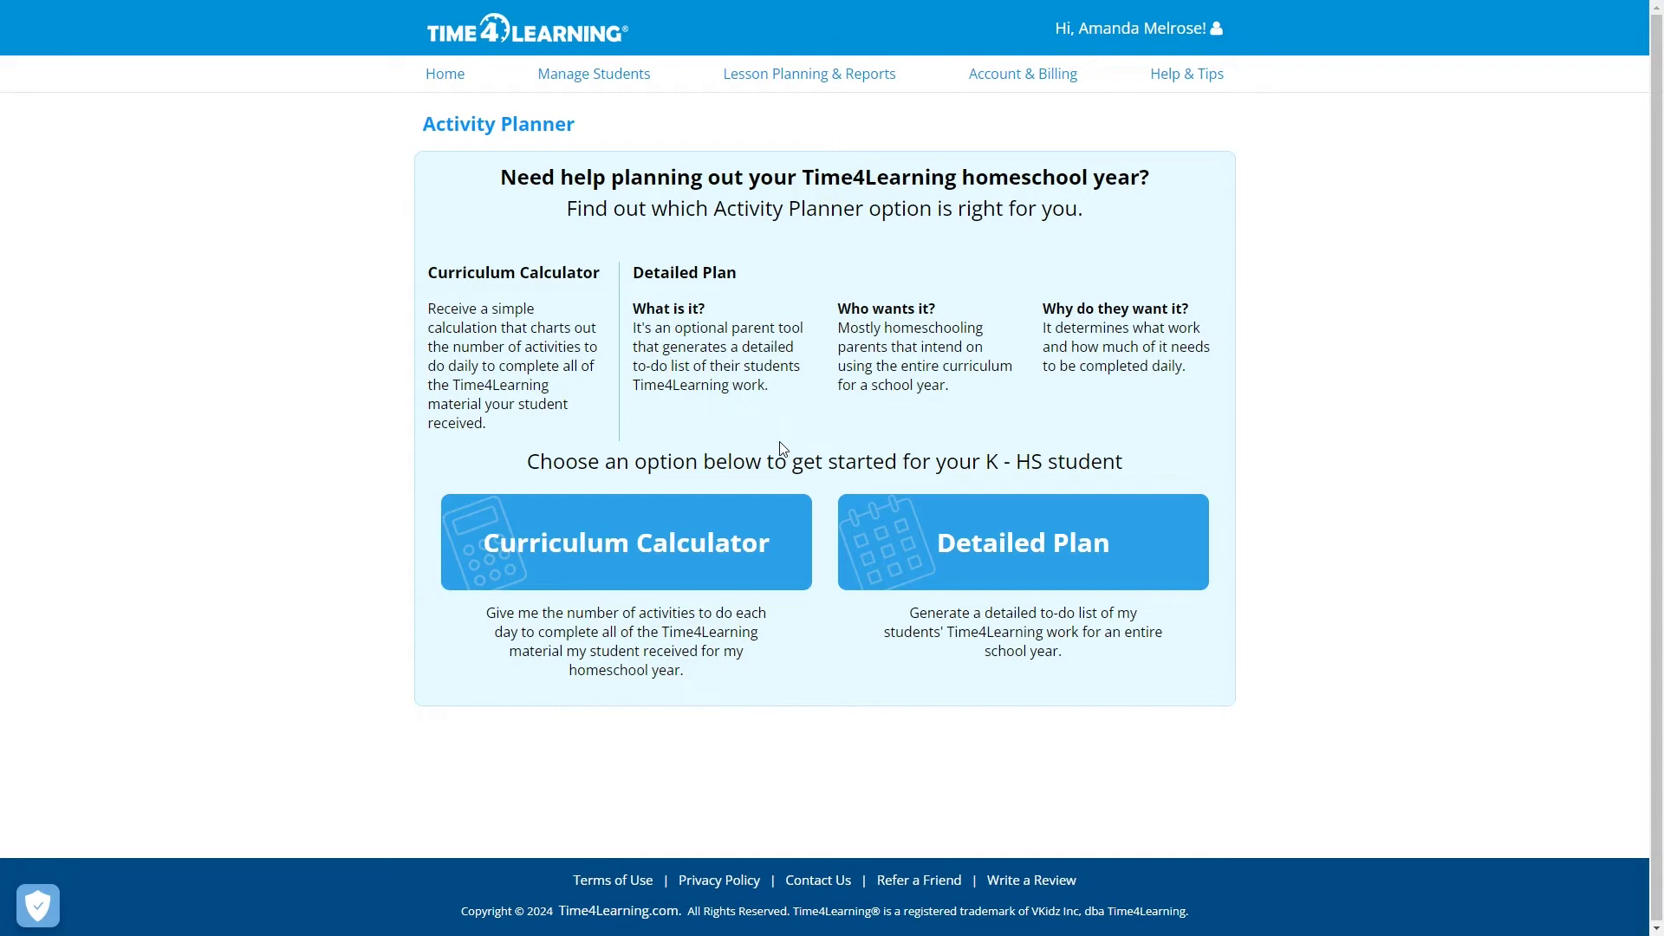
left_click(656, 525)
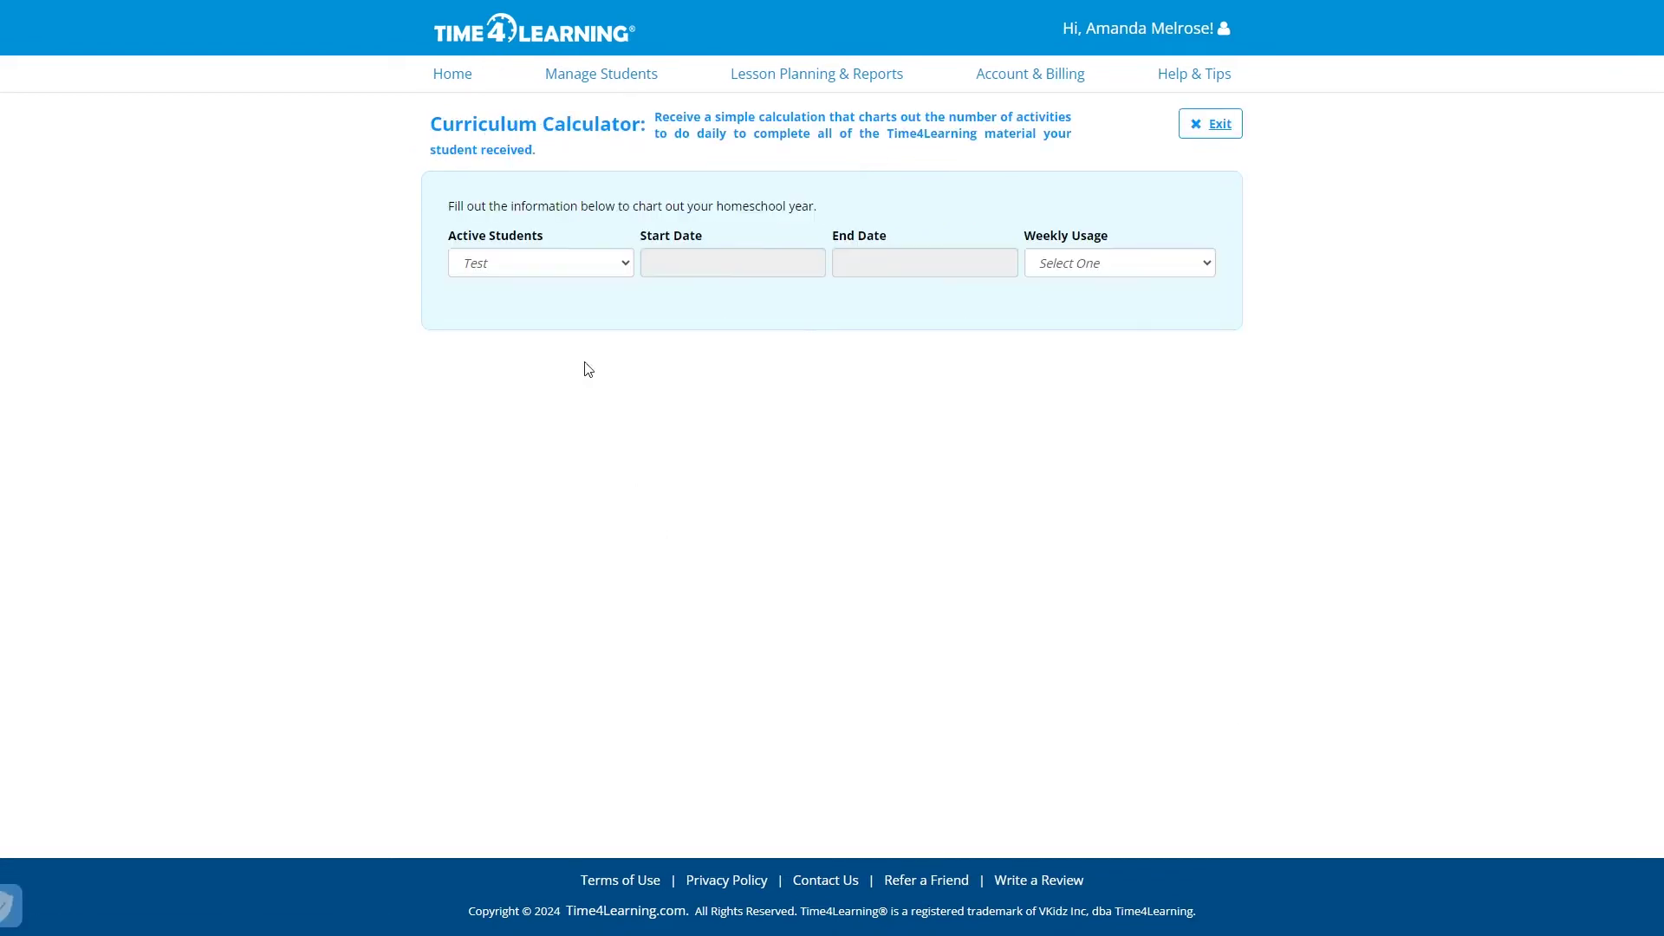
Calculate the activities for 03/01/2024 to 05/01/2024 with a weekly usage of 5 days.
left_click(737, 274)
left_click(801, 349)
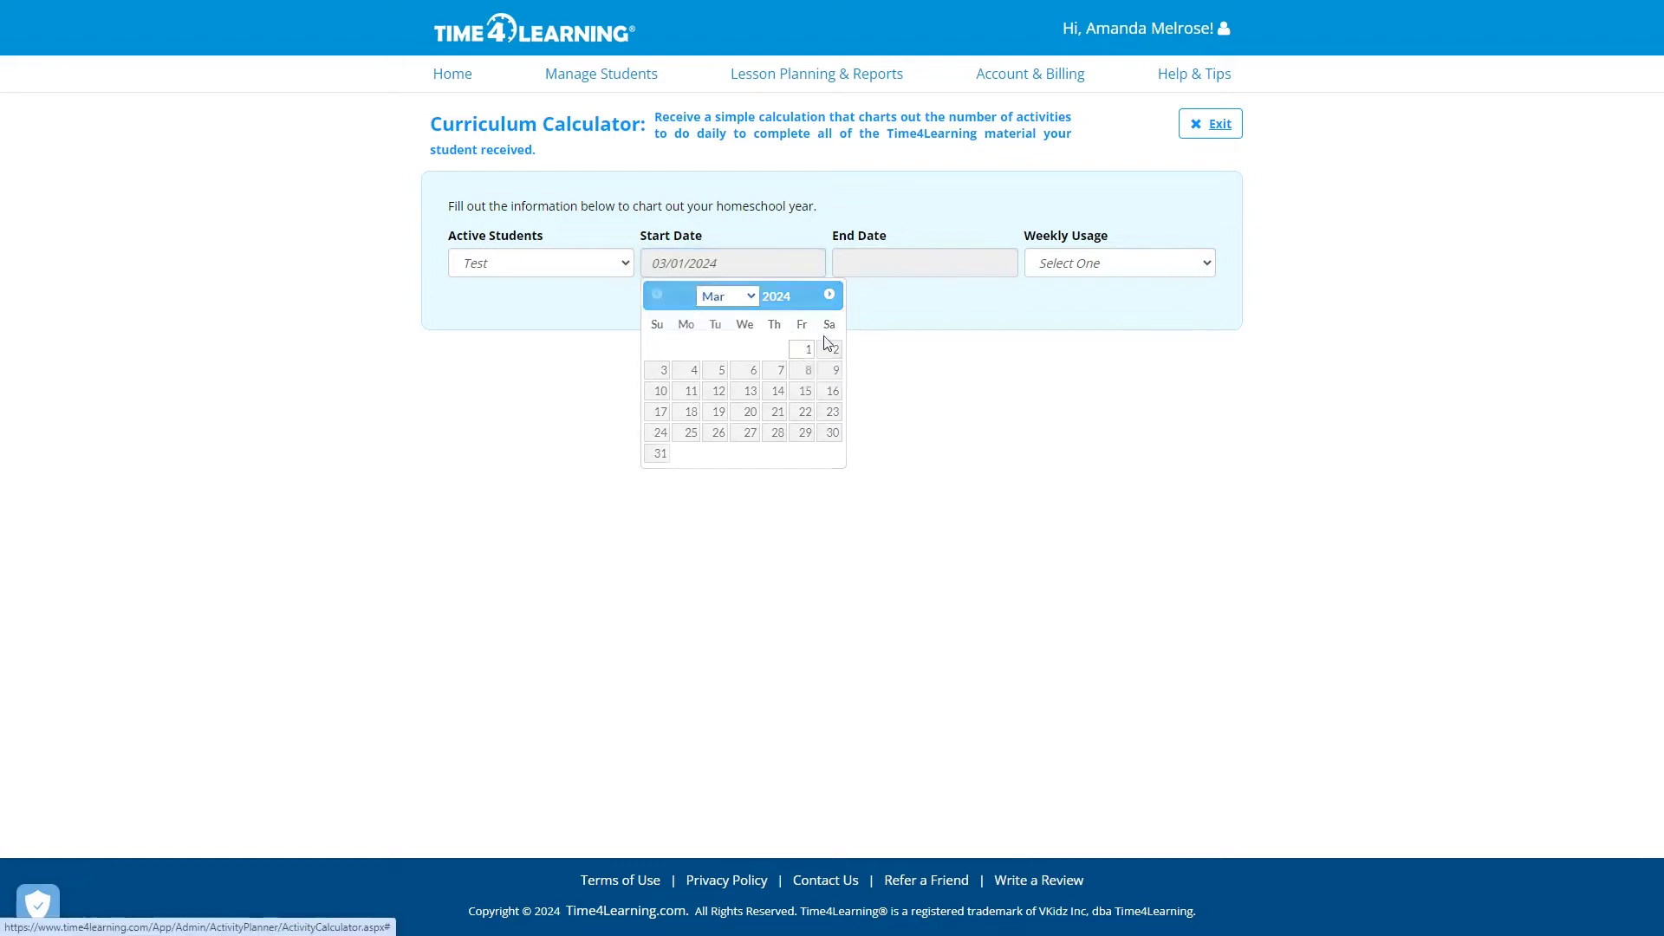
left_click(911, 264)
left_click(1022, 294)
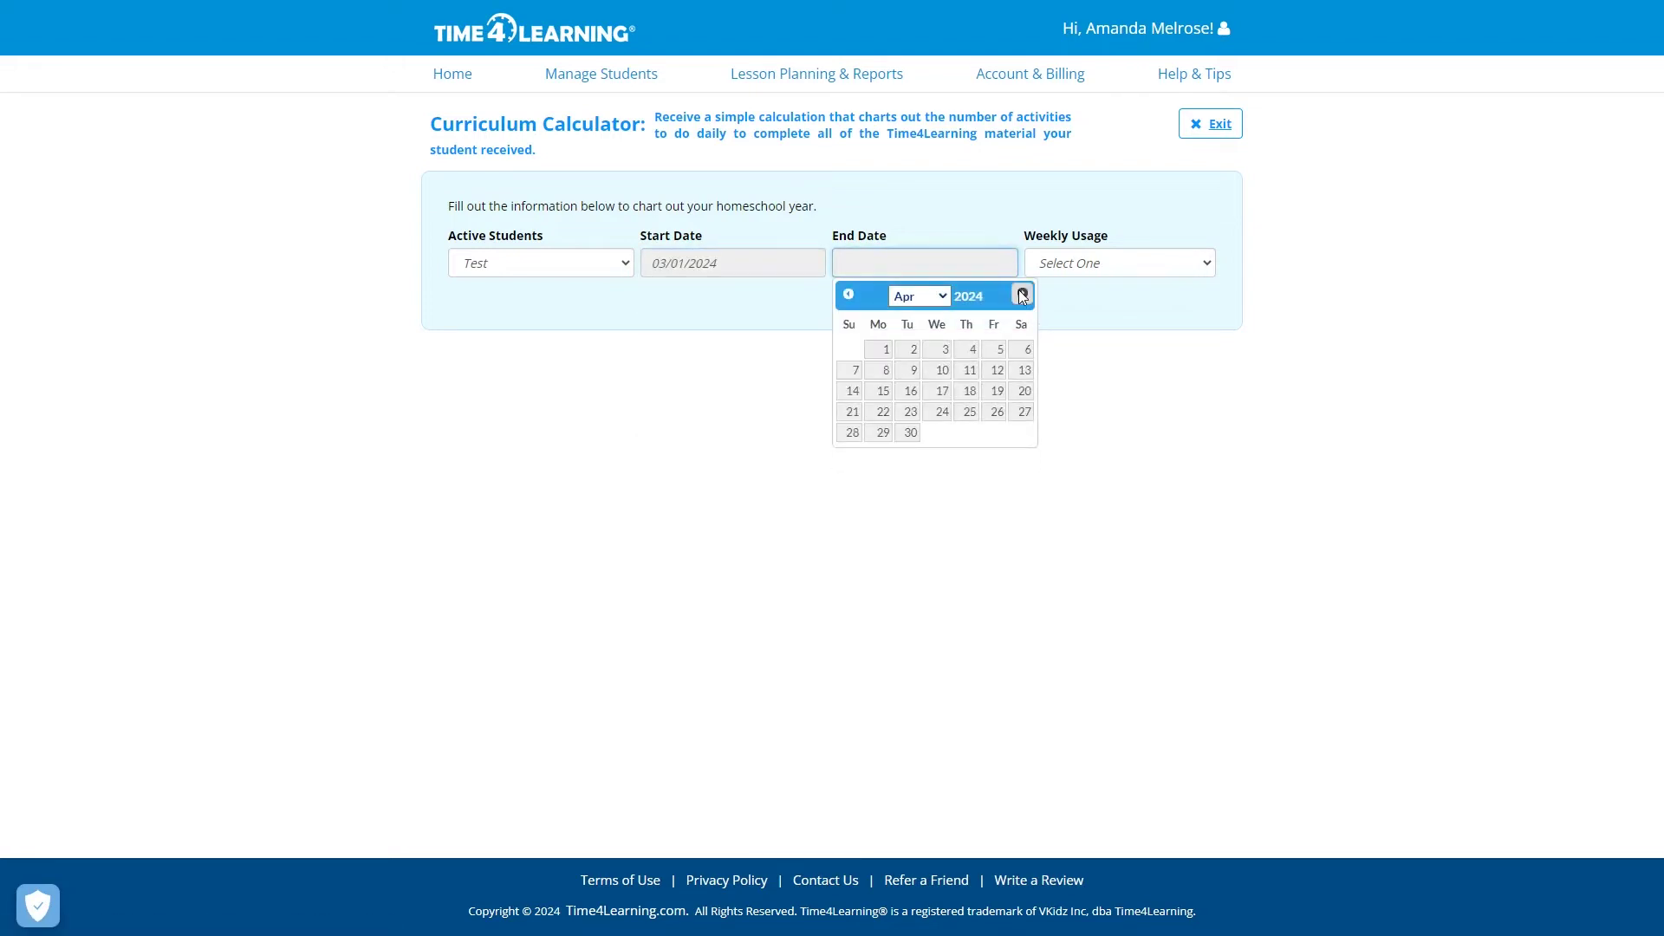
left_click(1023, 294)
left_click(941, 355)
left_click(1121, 263)
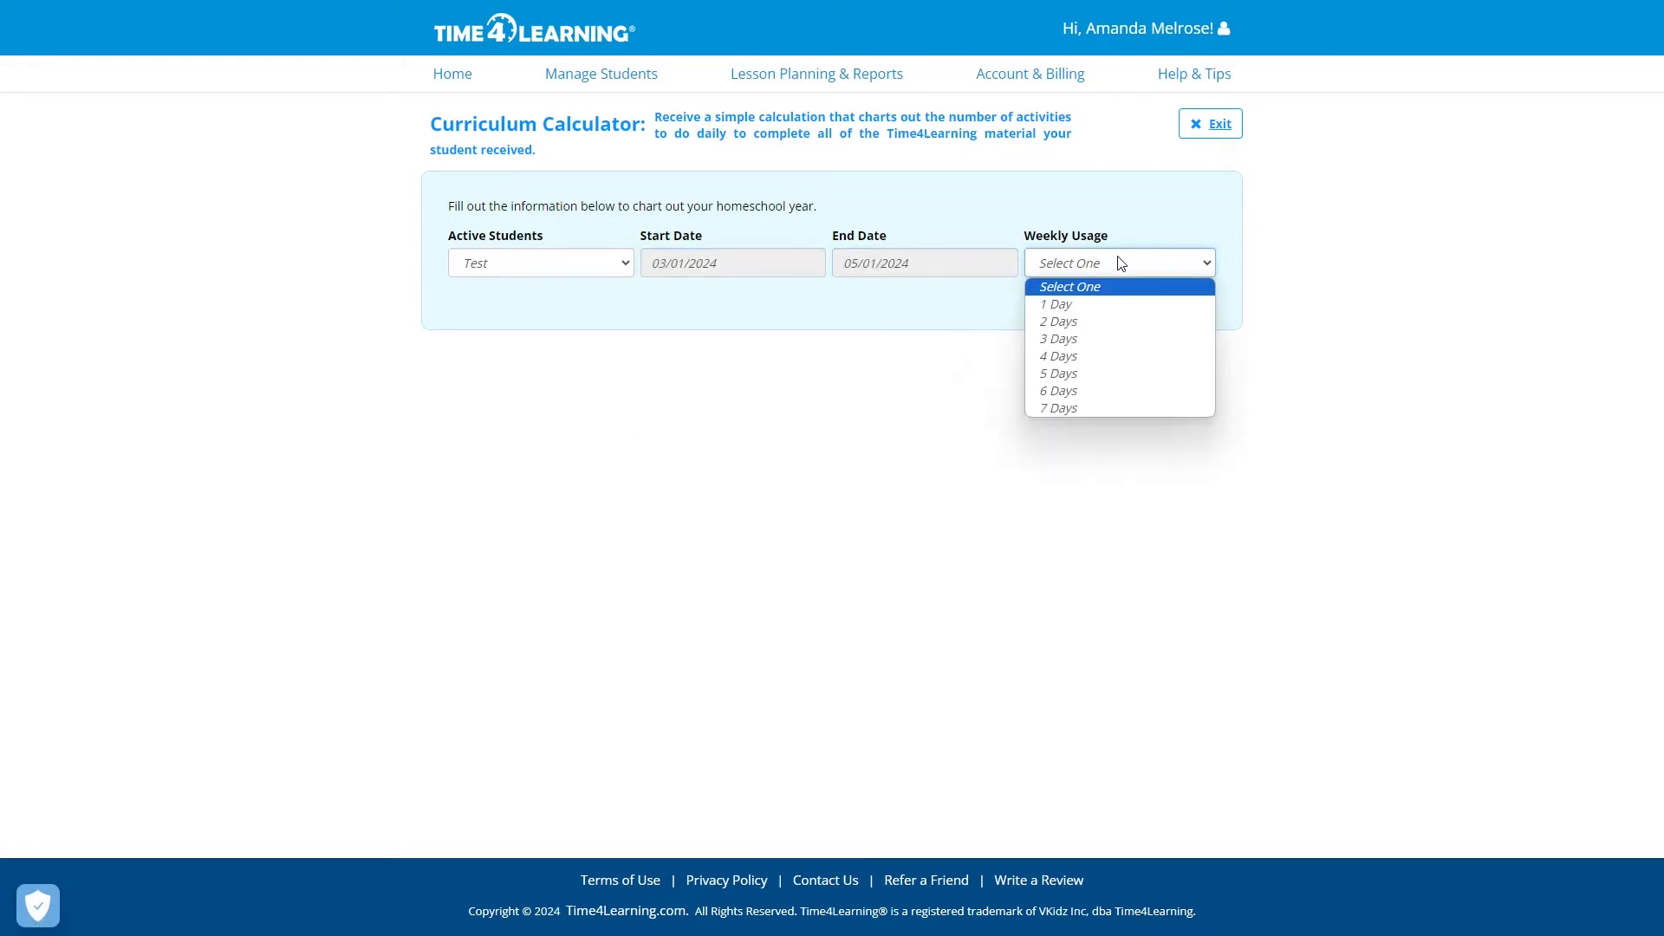
left_click(1097, 373)
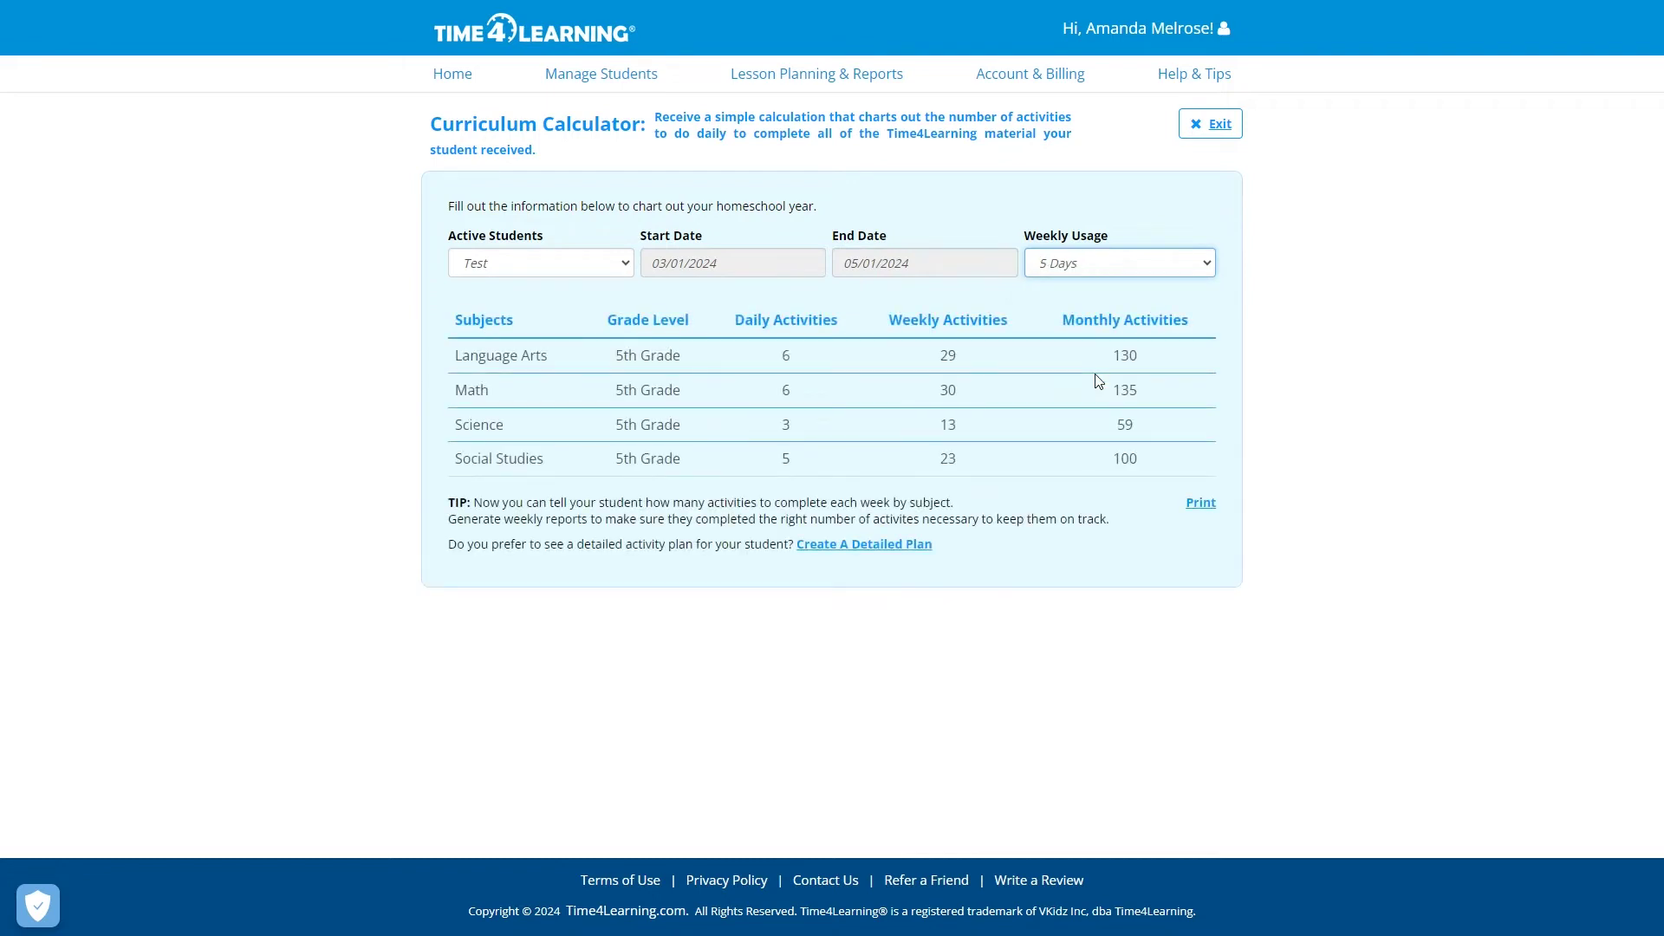
Return to the Activity Planner options and start a Detailed Plan named Plan2 for the student Test.
key("alt+Left")
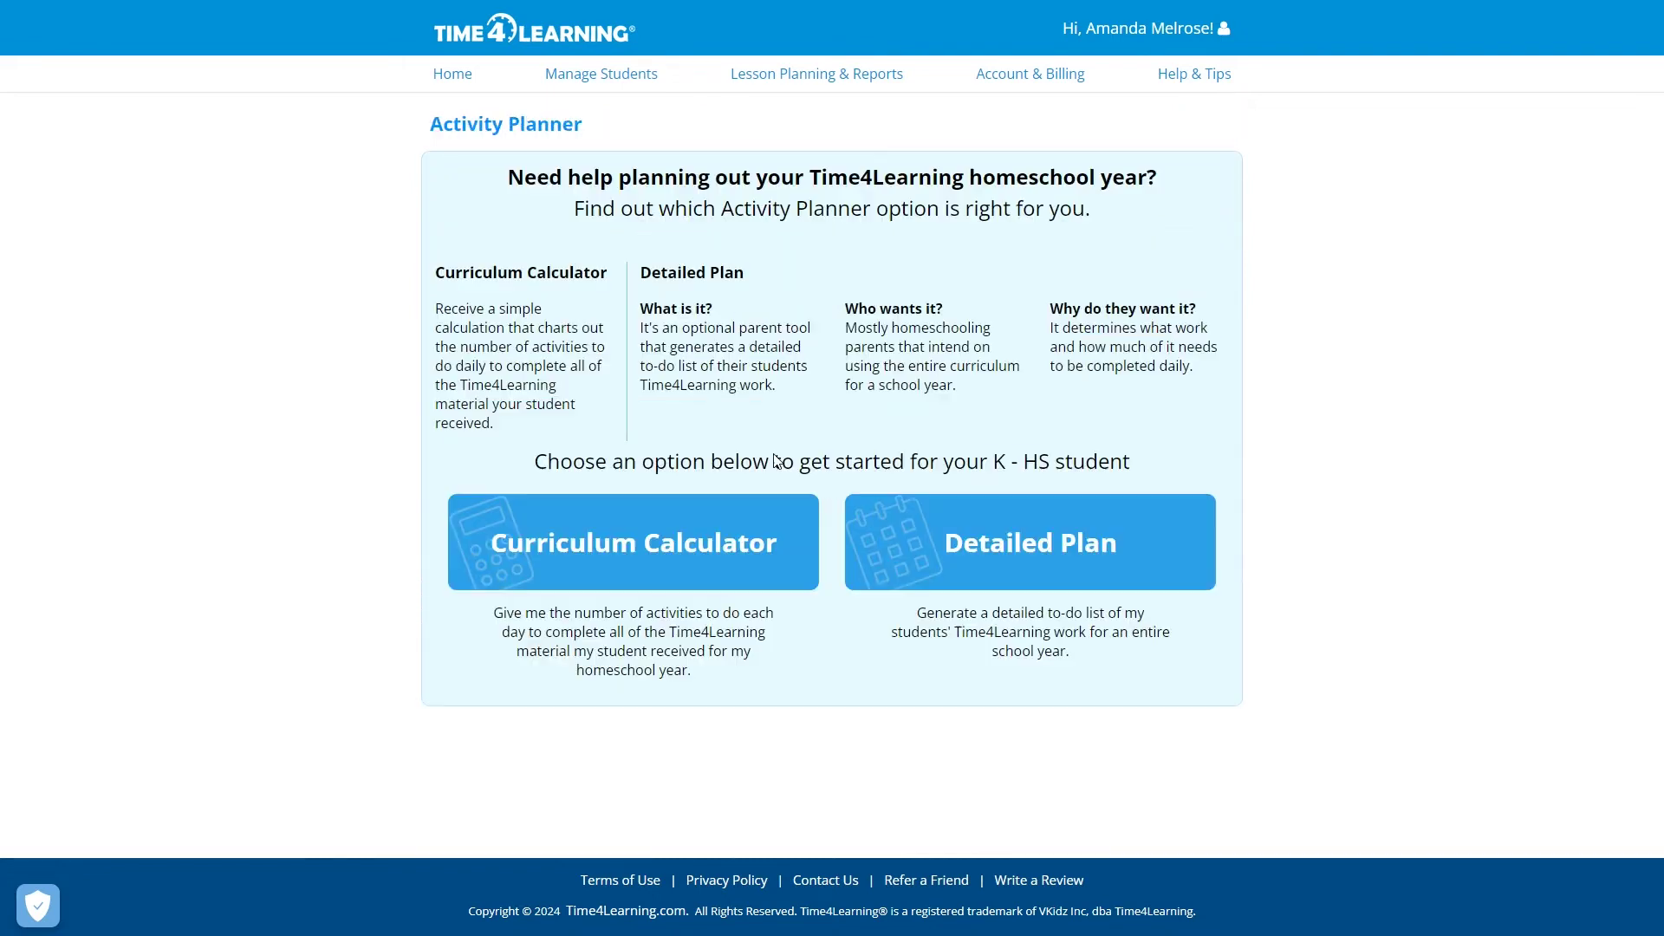
left_click(1002, 557)
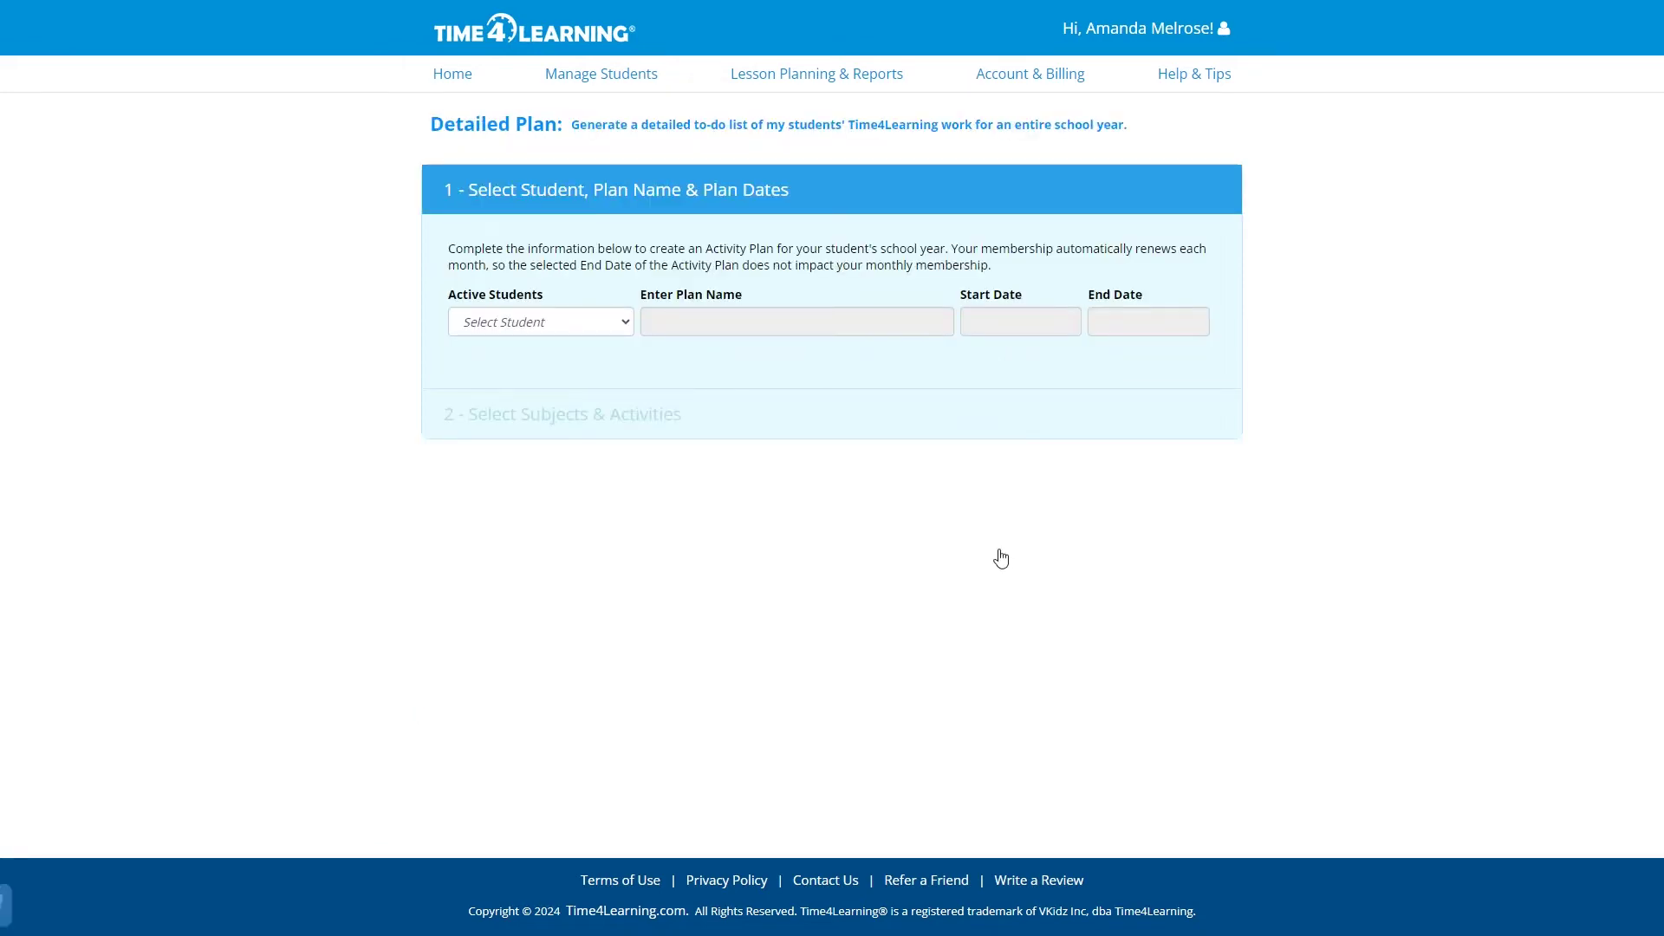
left_click(607, 323)
left_click(565, 361)
left_click(682, 324)
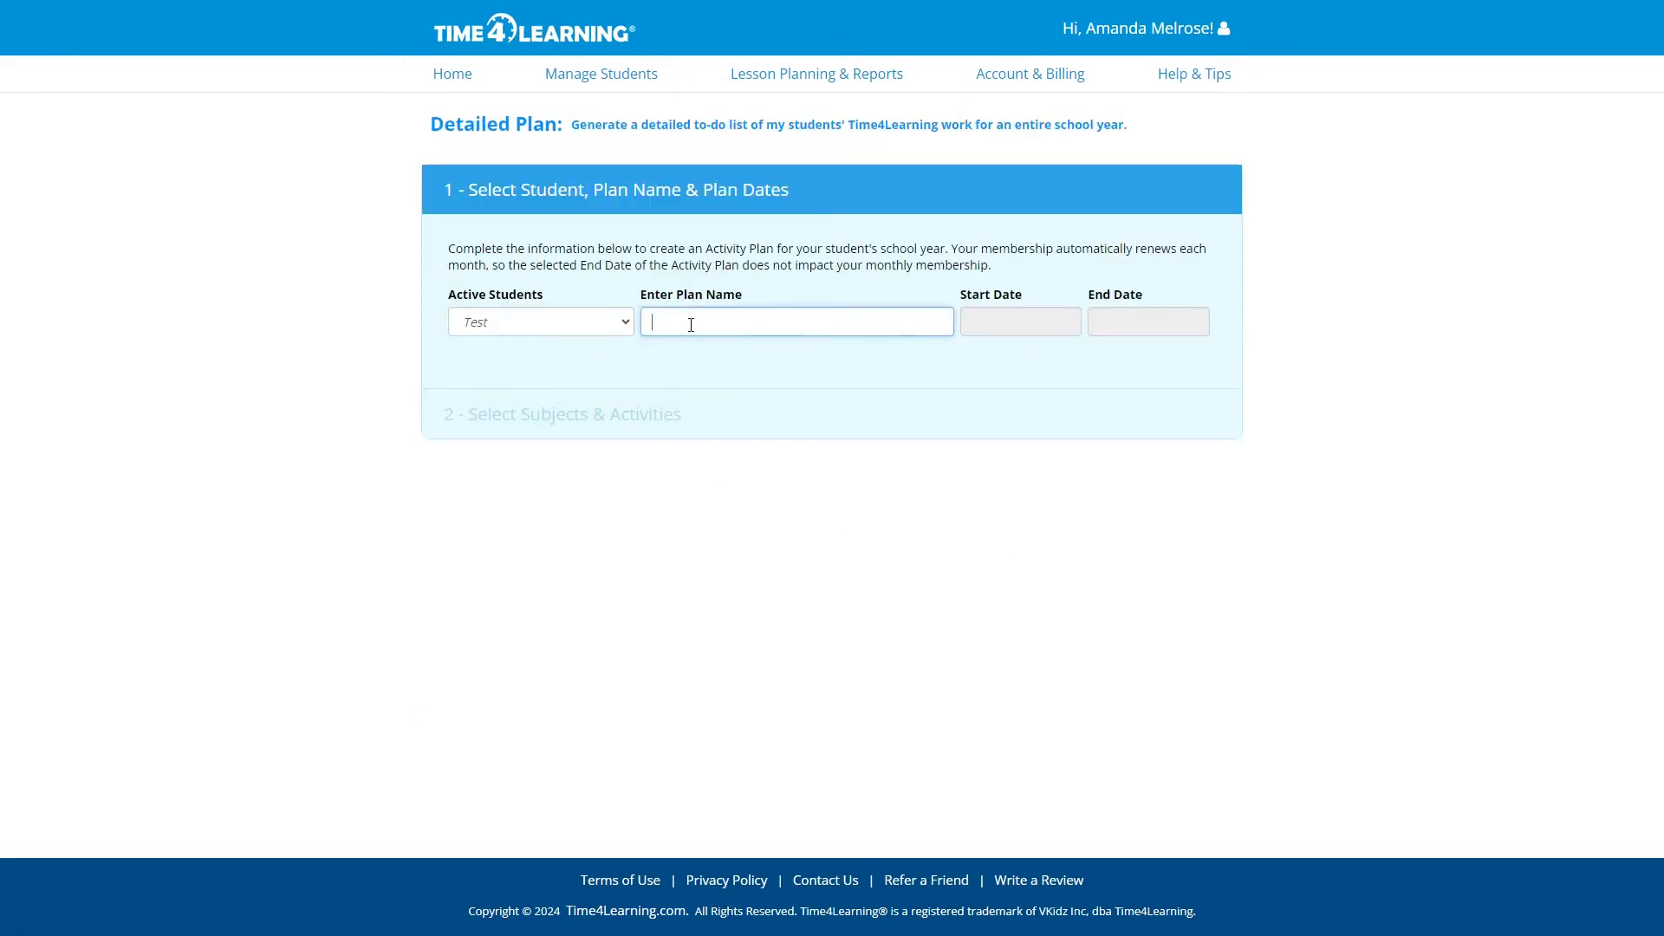
type("Plan2")
Set the plan dates from 03/01/2024 to 06/01/2024, then save and proceed to the subject selection.
left_click(1017, 334)
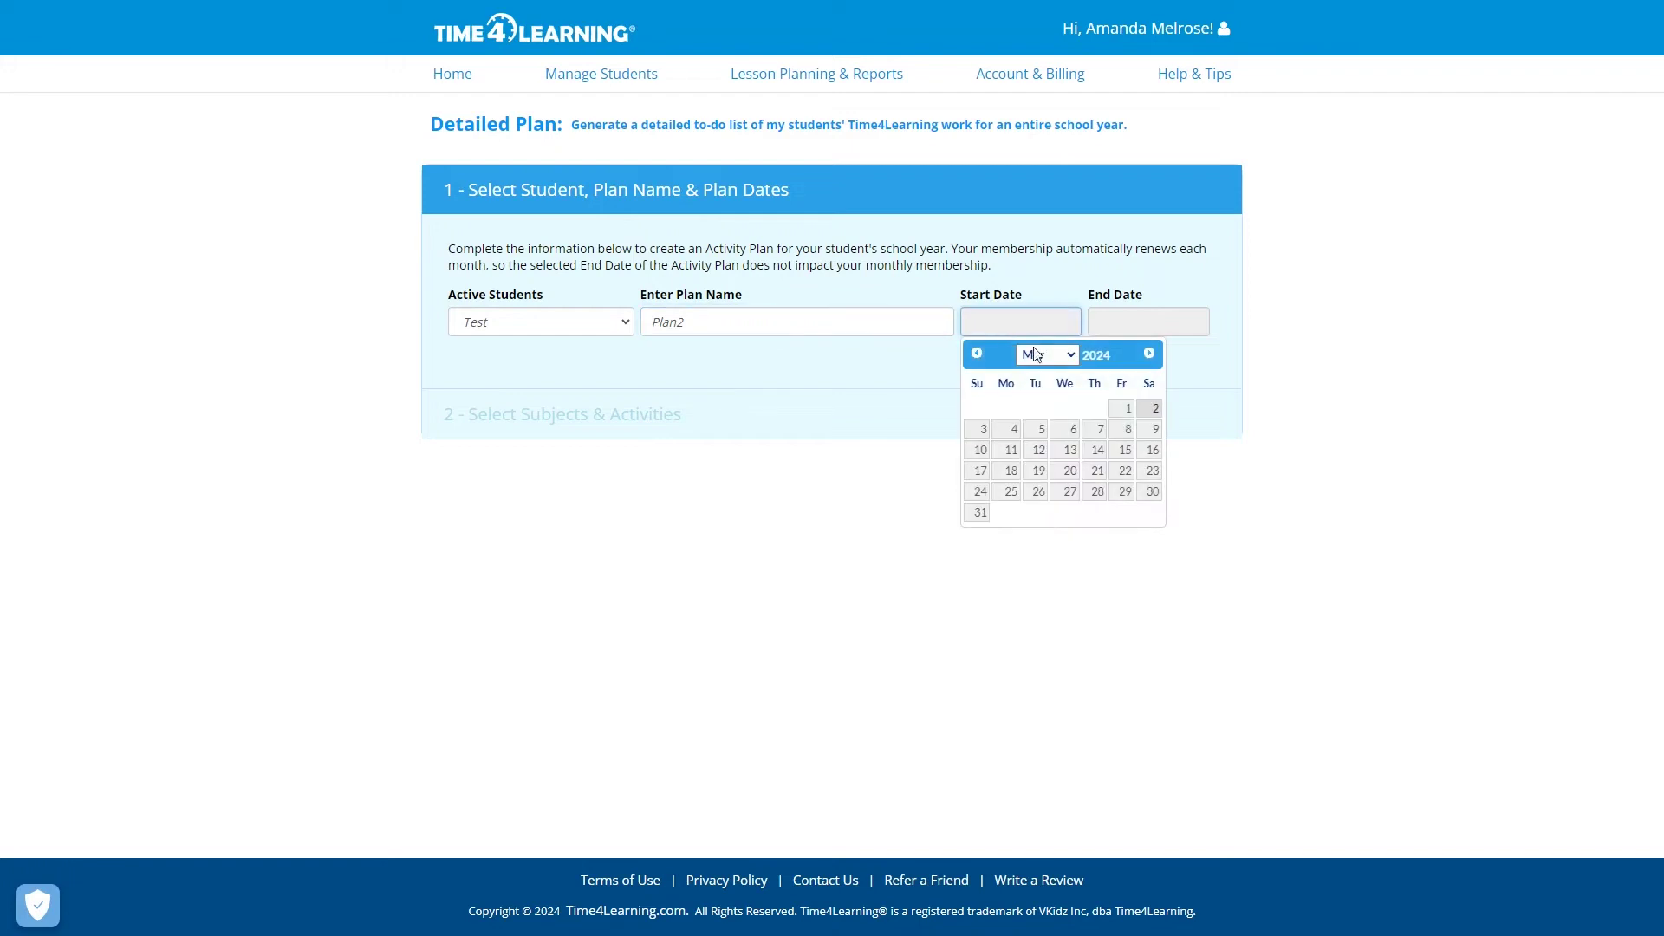
left_click(1122, 408)
left_click(1277, 353)
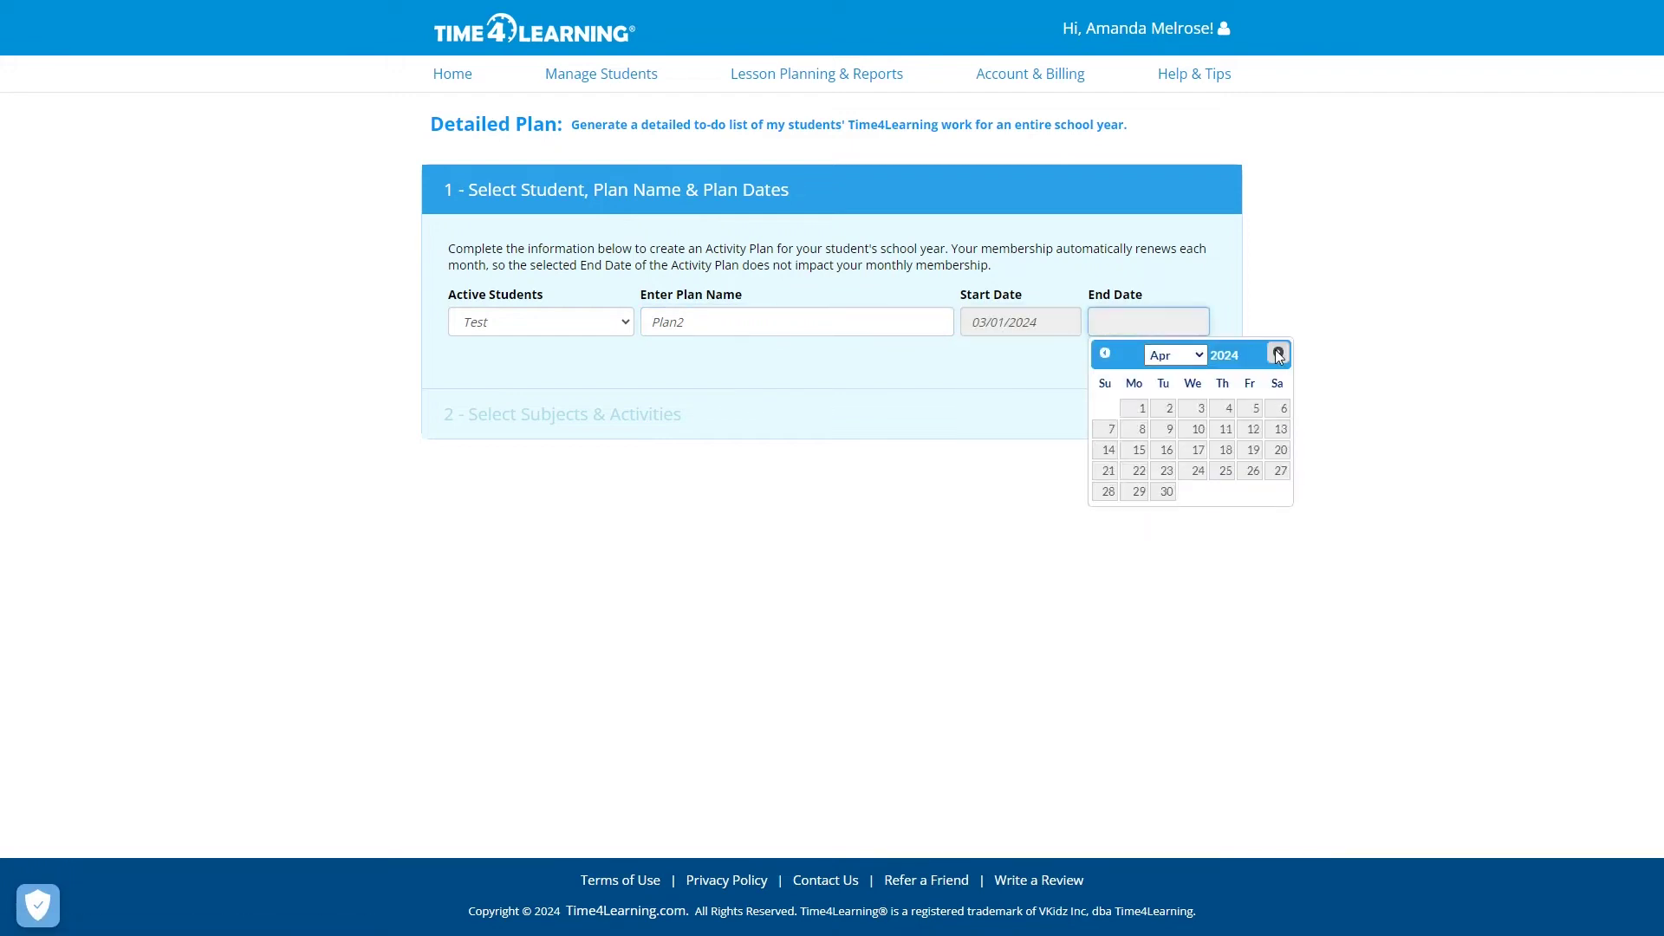
left_click(1278, 352)
left_click(1277, 353)
left_click(1278, 408)
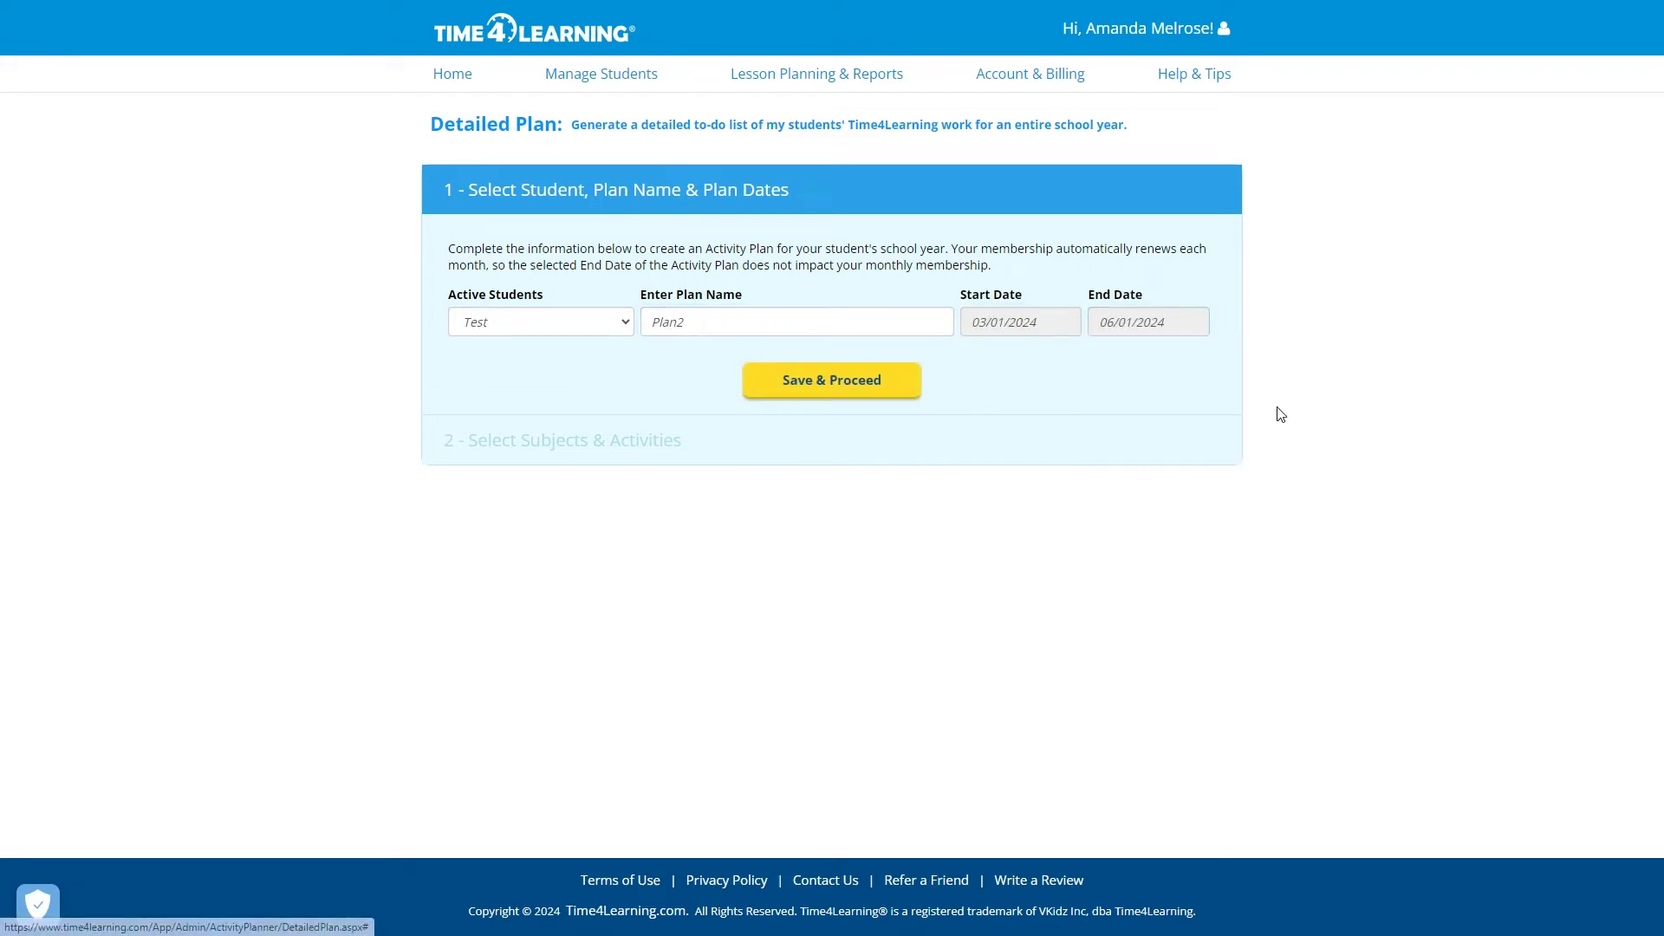
left_click(850, 386)
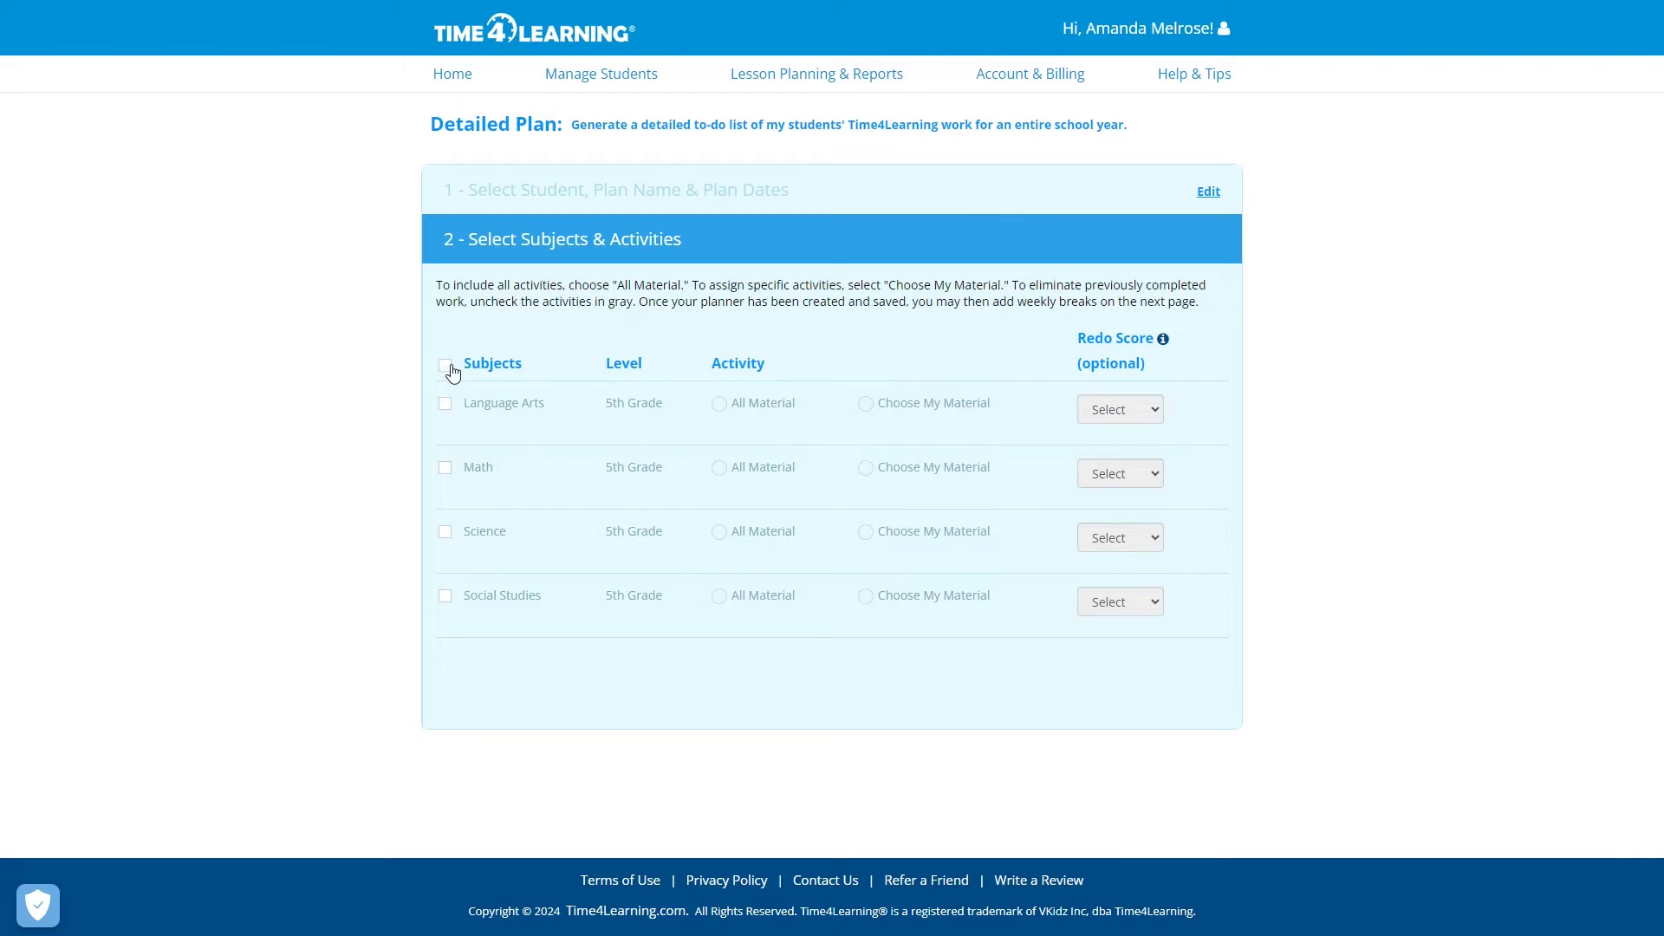
Include all subjects, set Language Arts to Choose My Material, and exclude the Synonyms lesson.
left_click(444, 365)
left_click(865, 404)
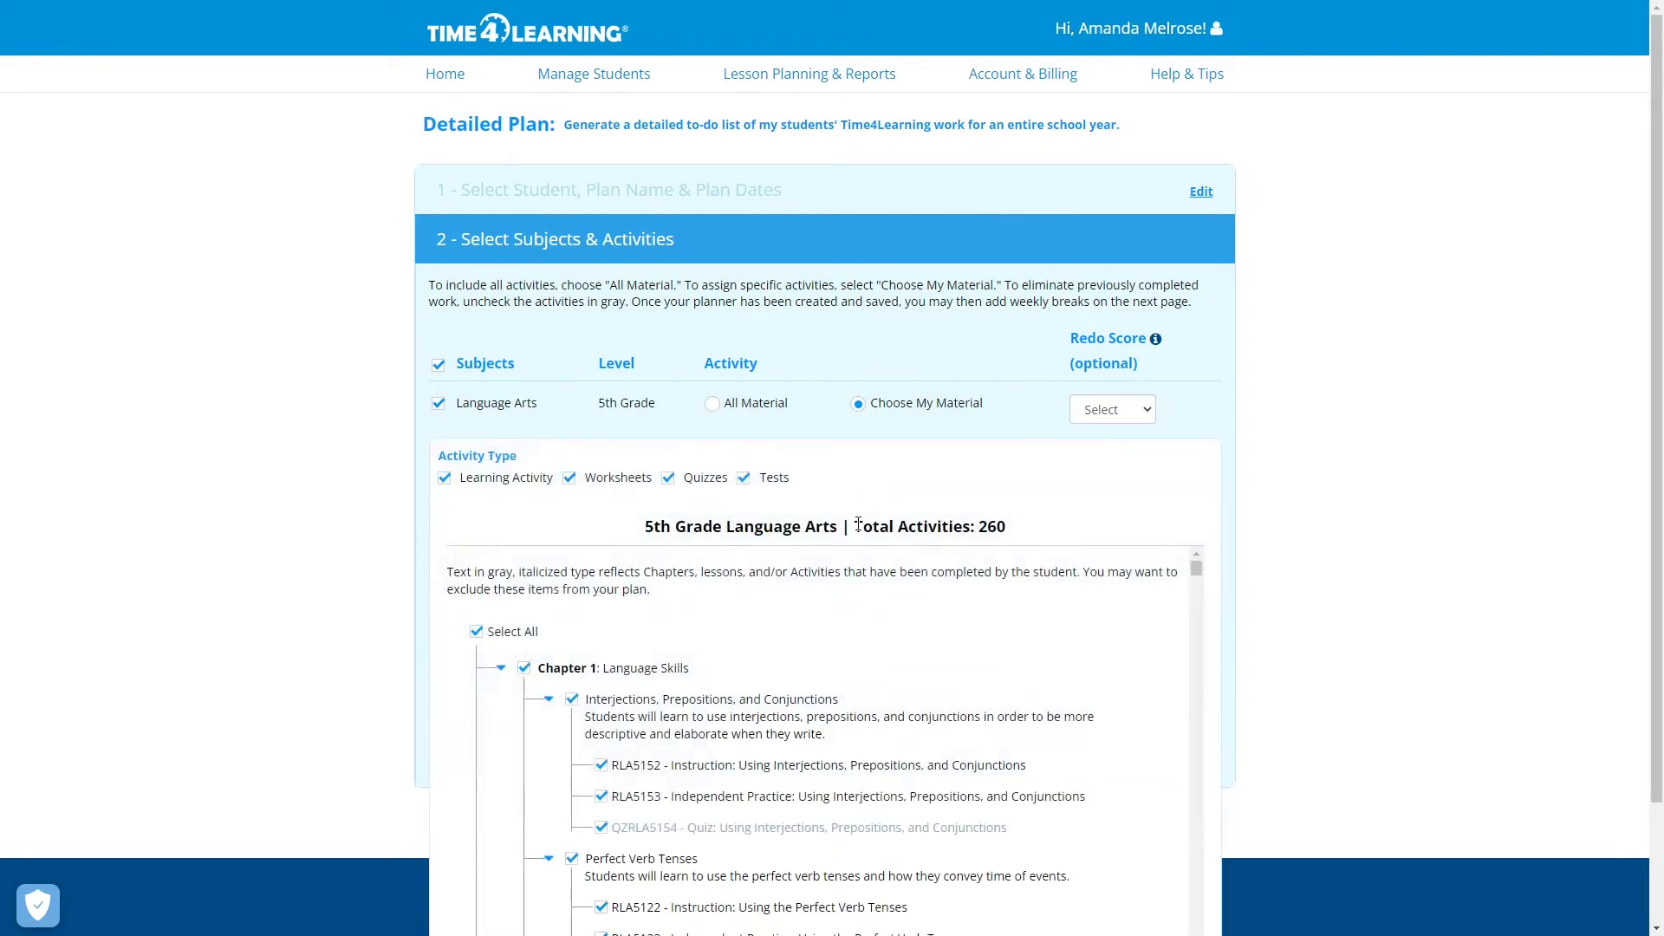
scroll(981, 474, "down", 2)
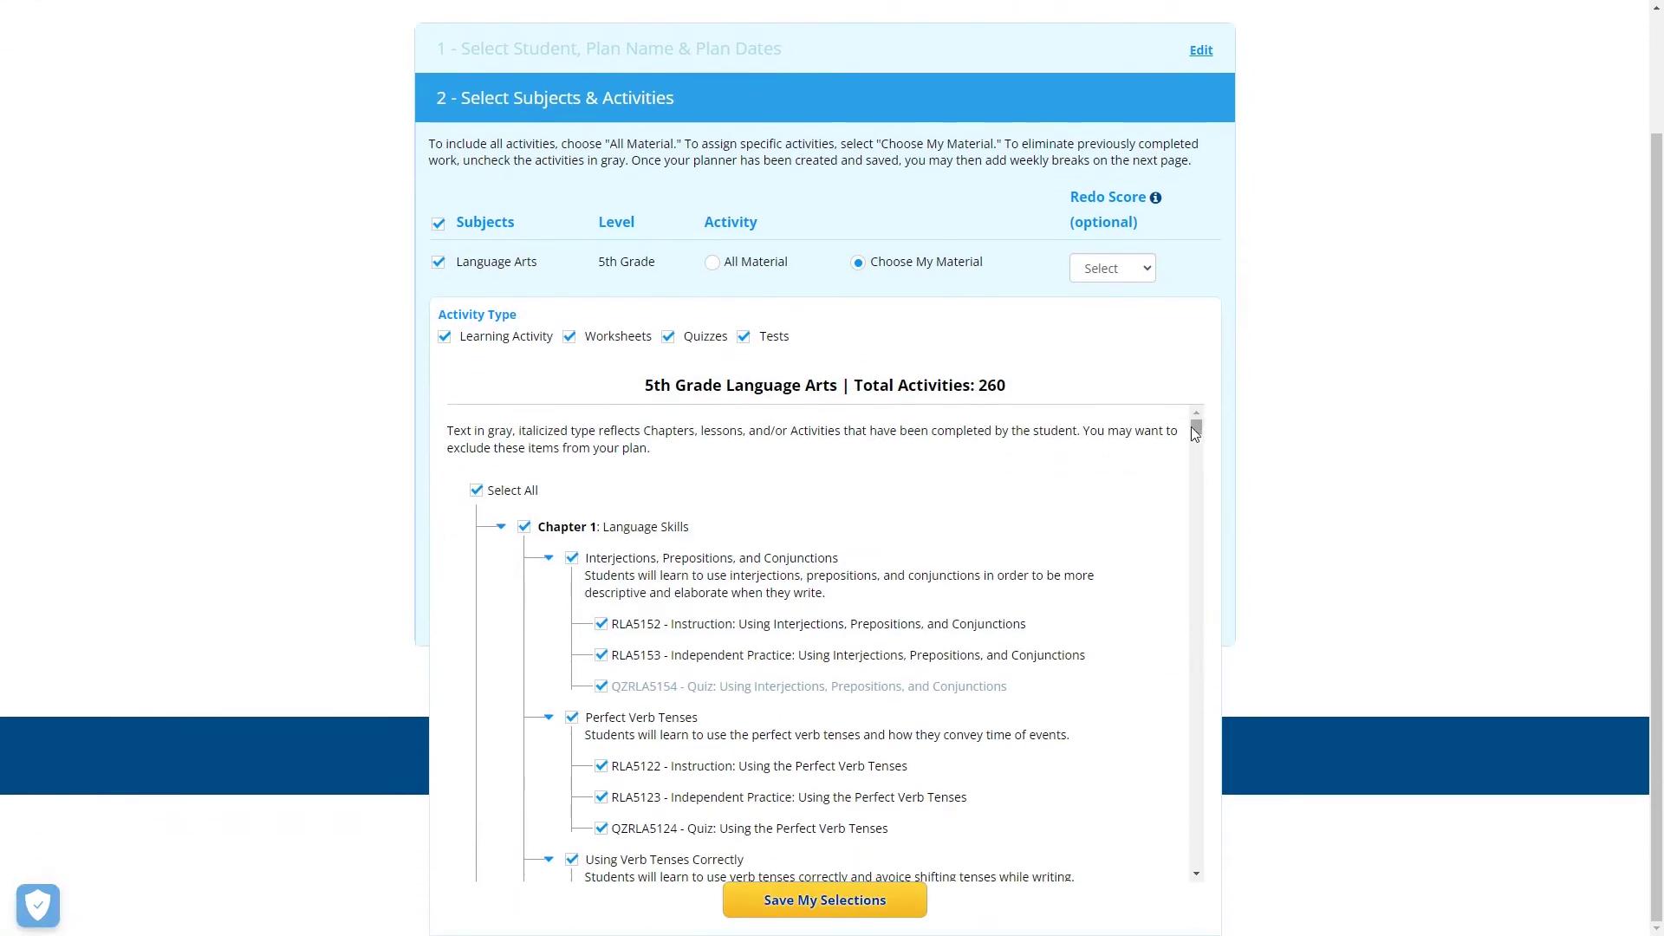
left_click_drag(1197, 427, 1201, 483)
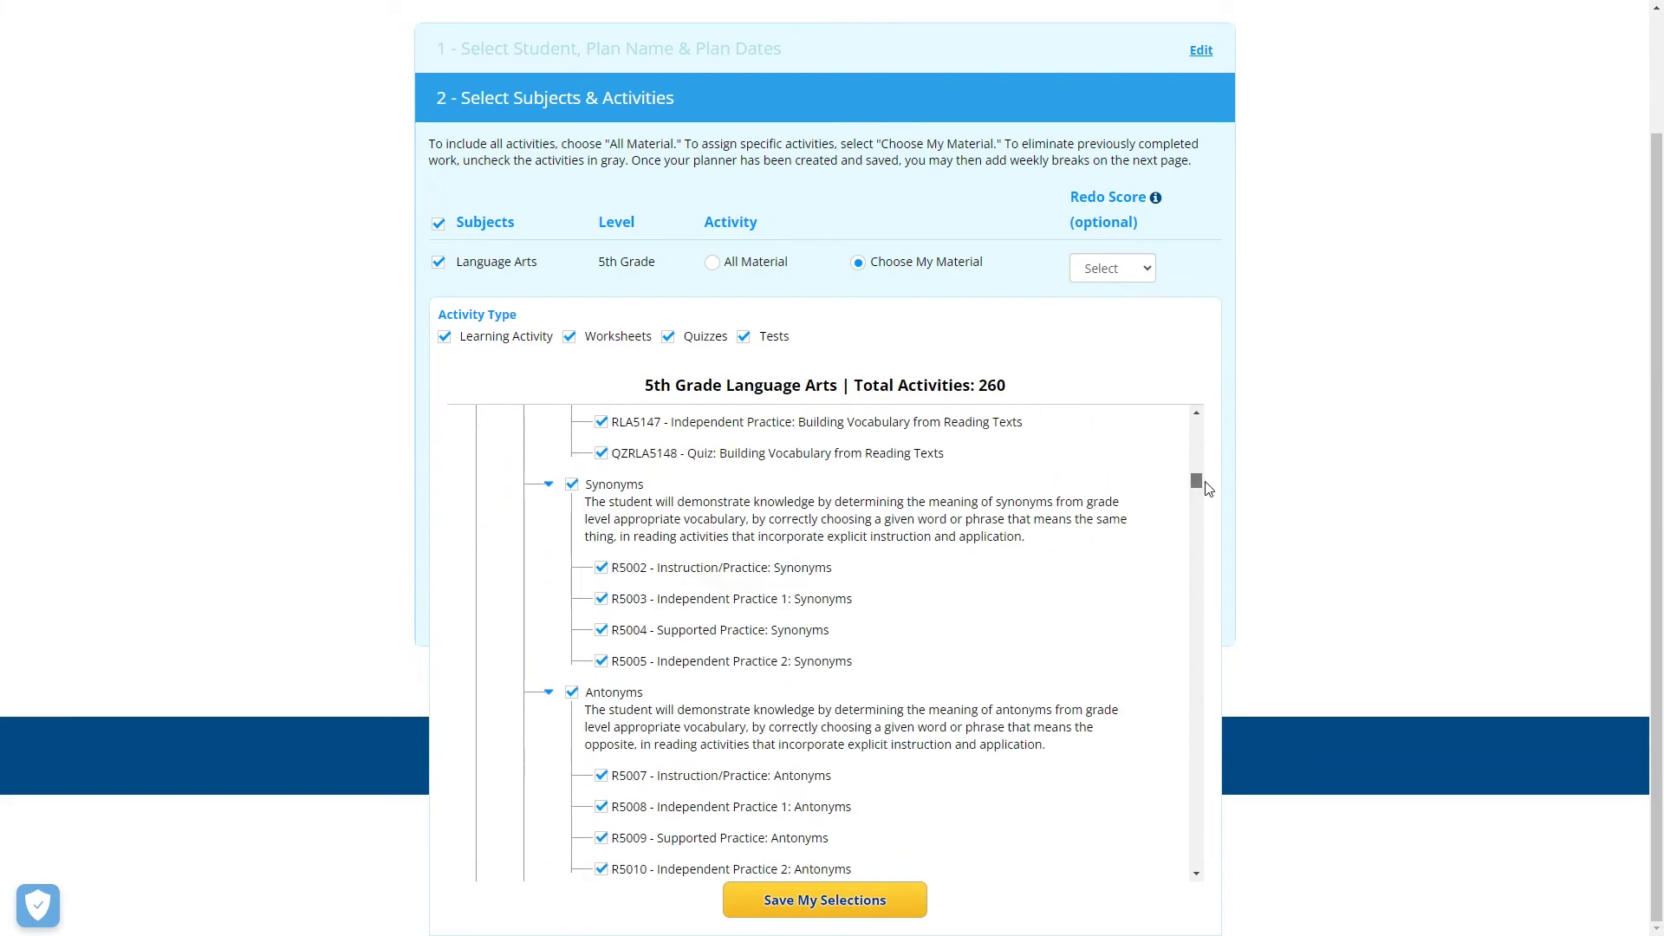
left_click(572, 484)
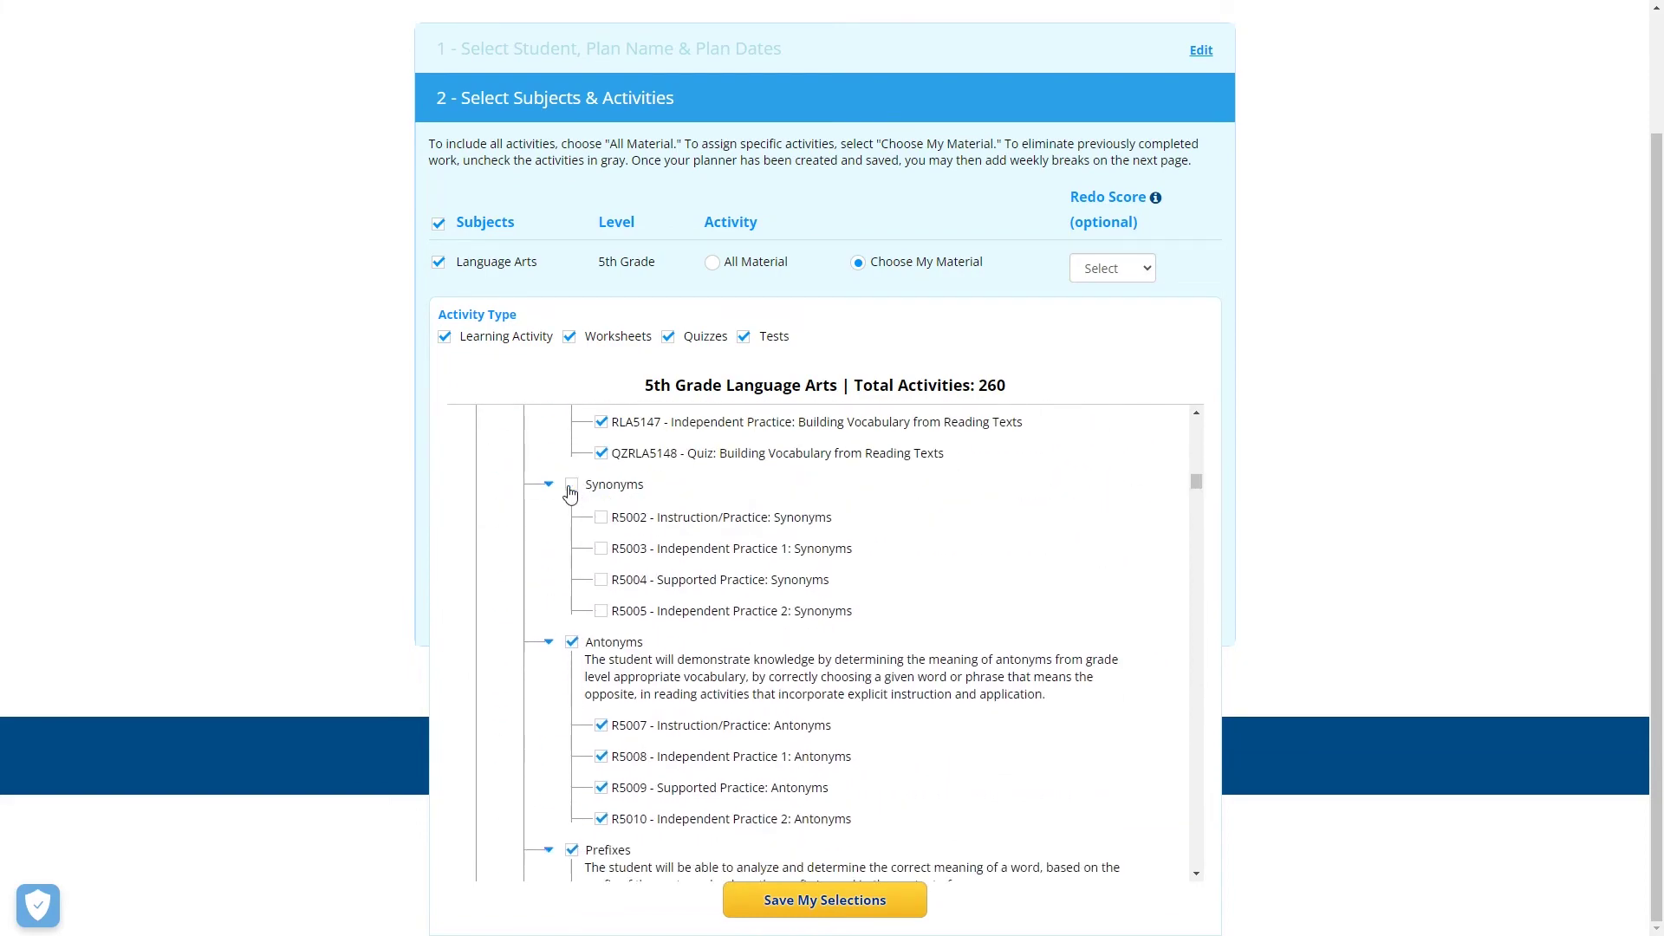
Exclude quizzes and tests from the Language Arts activities and set its redo score to 89.
left_click(669, 340)
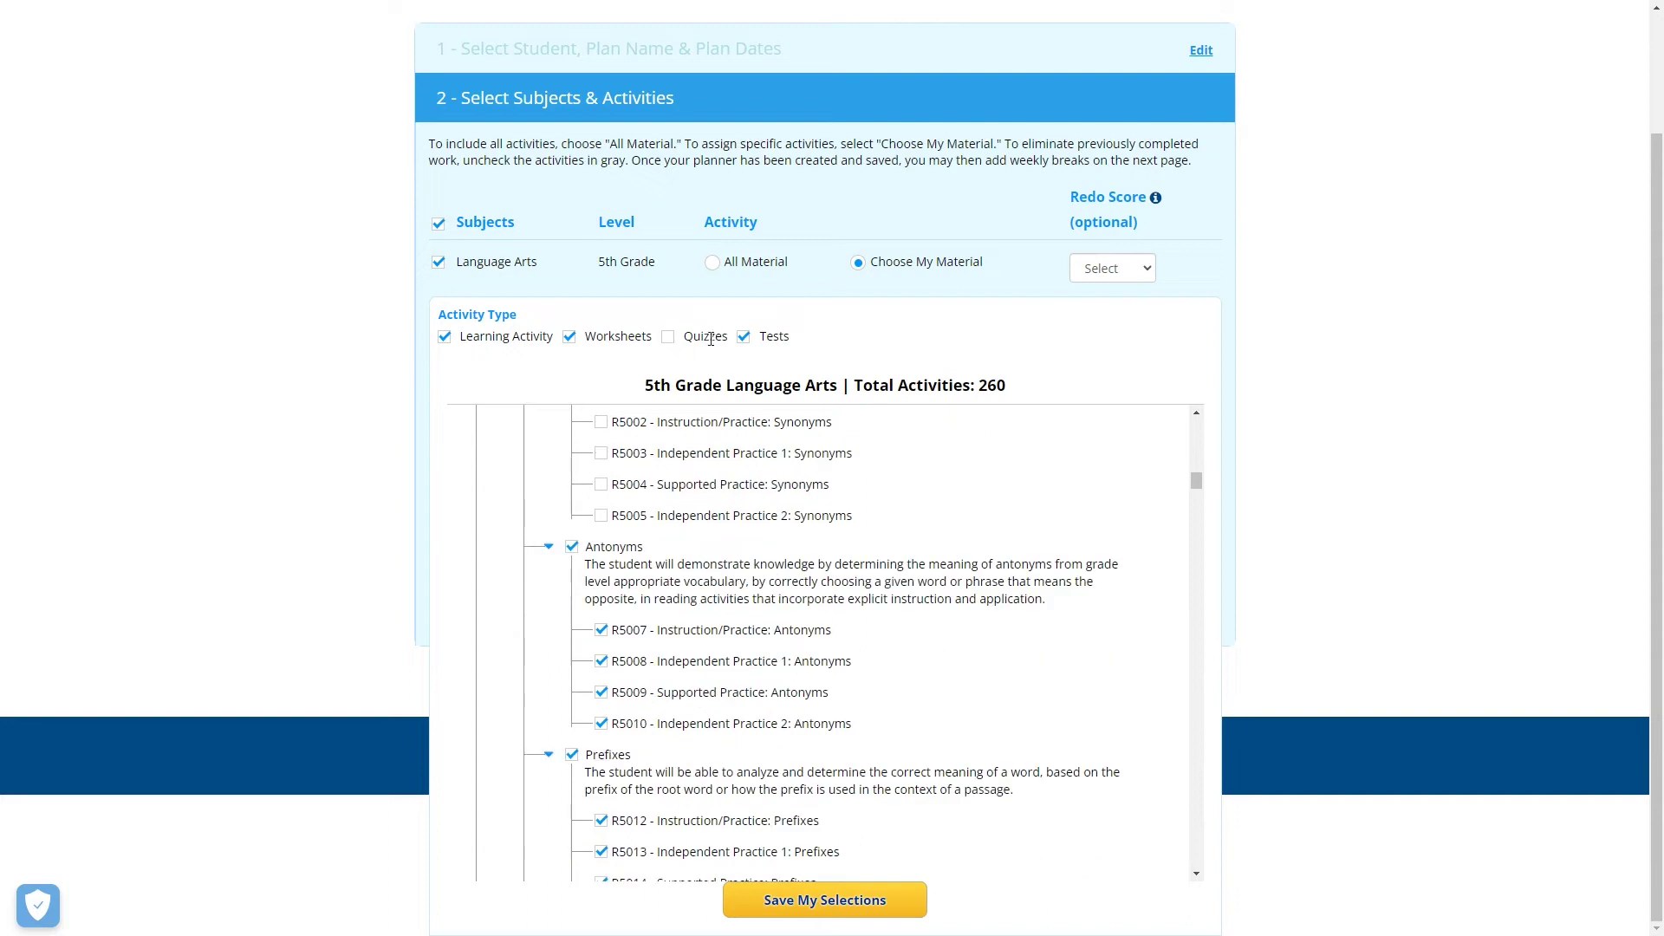
left_click(1090, 269)
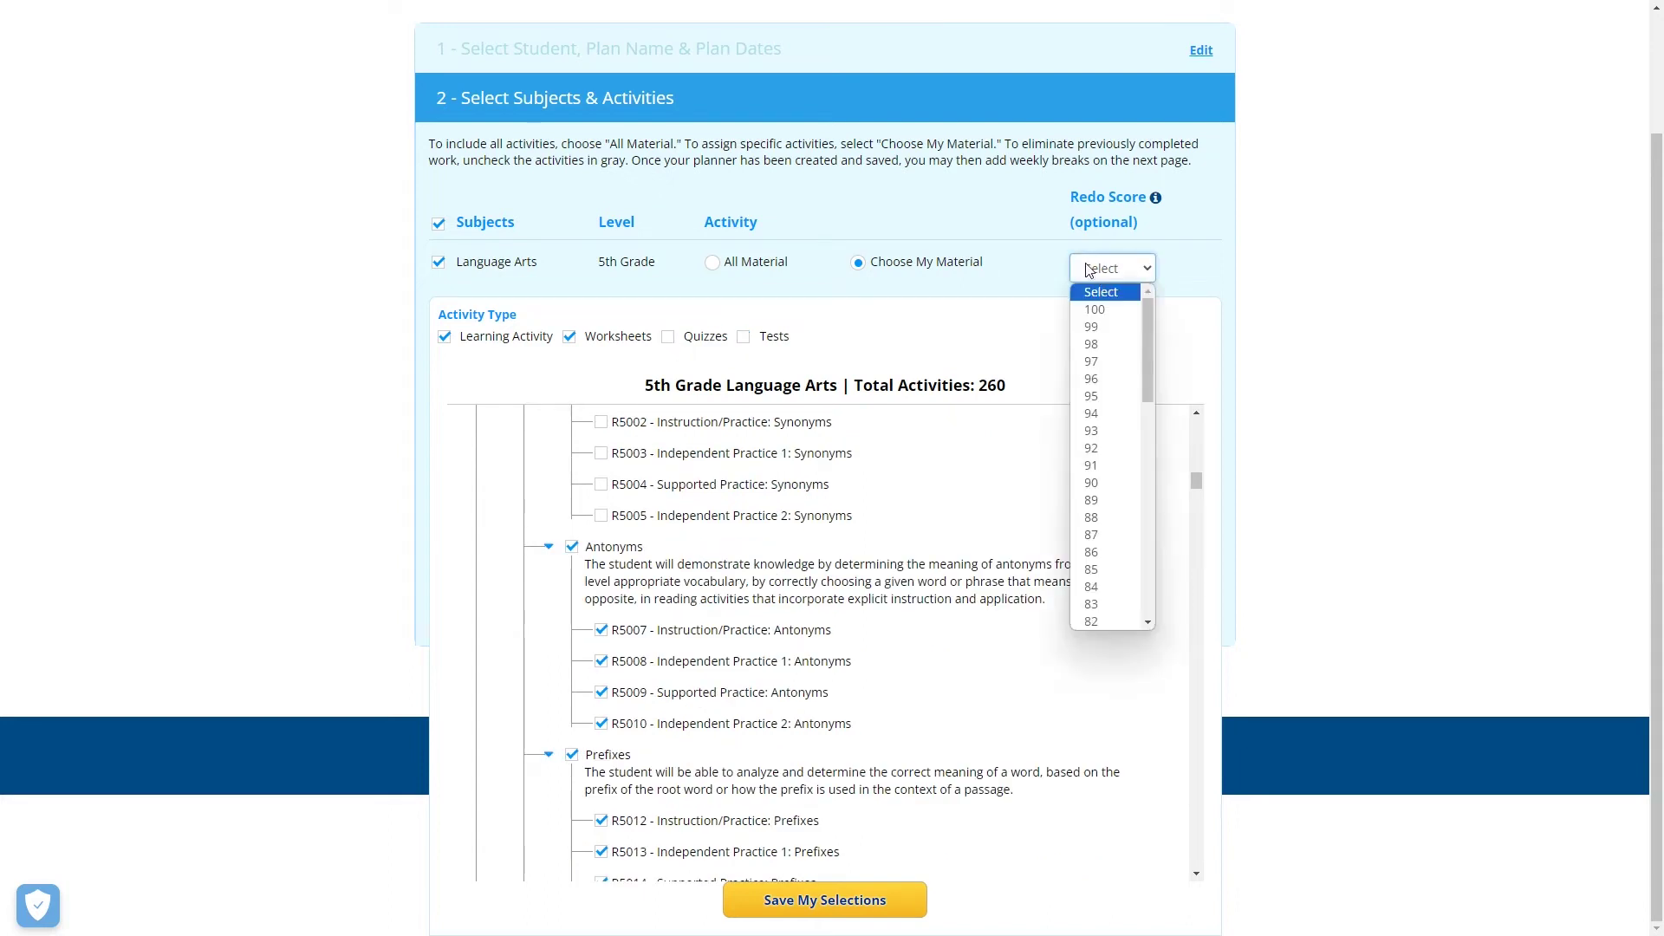
left_click(1094, 500)
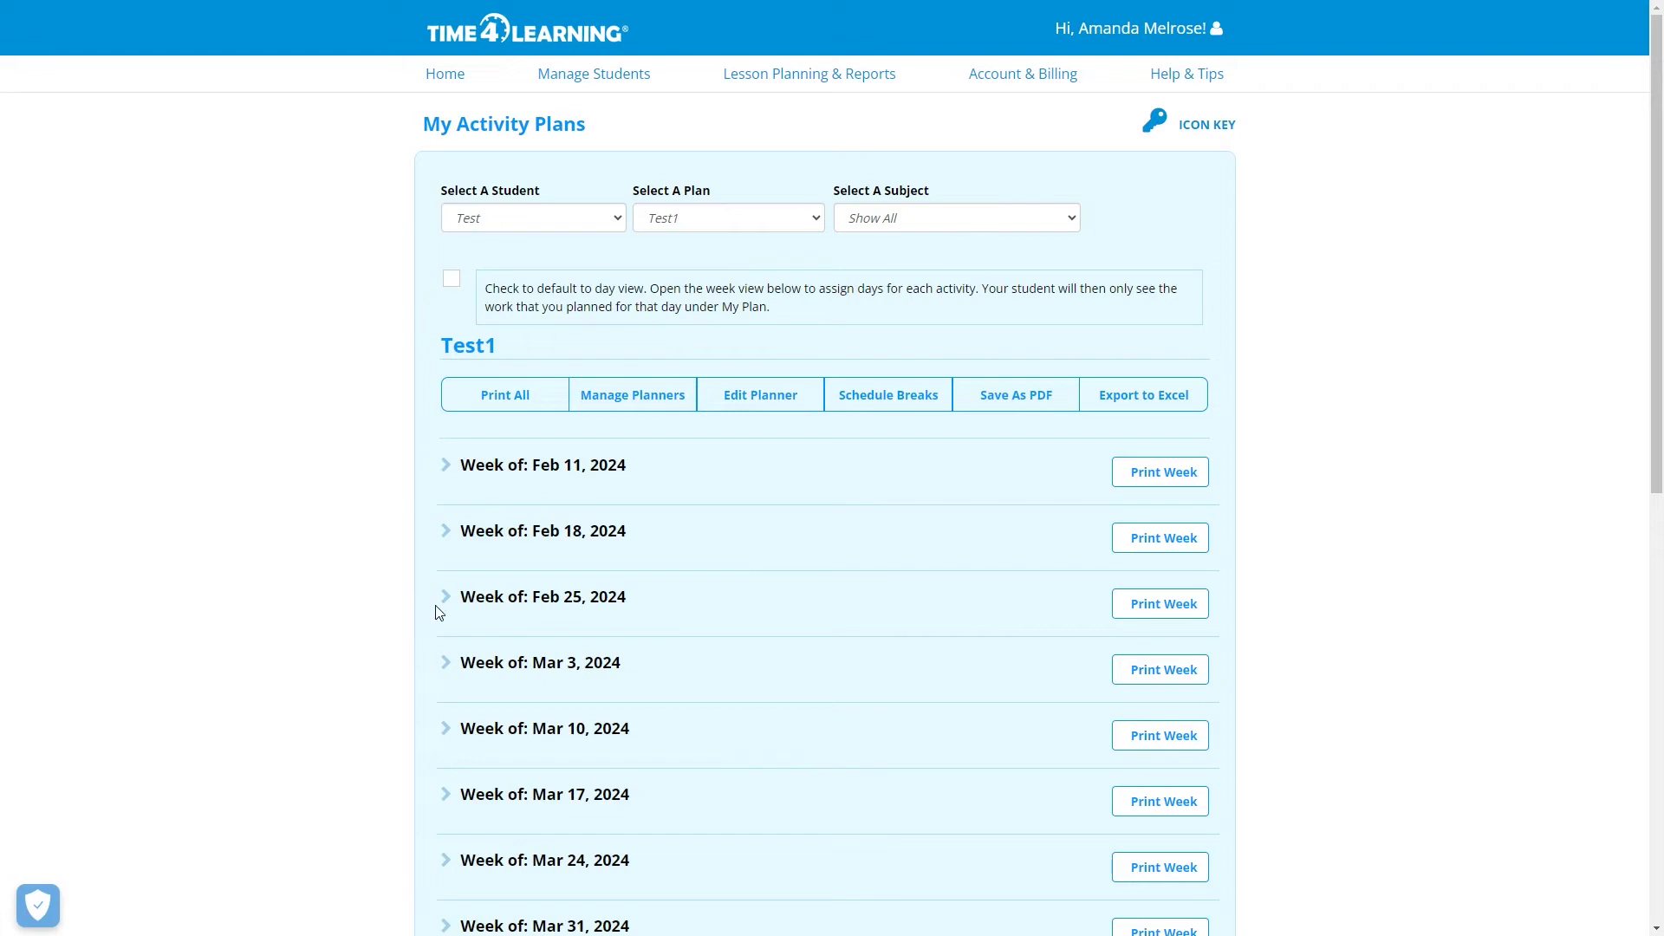
In the Test1 plan's week of Feb 25, 2024, assign the Multiplying by Powers of 10 activities to Monday, Wednesday and Friday, and mark the Instruction activity's status.
left_click(439, 607)
scroll(439, 611, "down", 5)
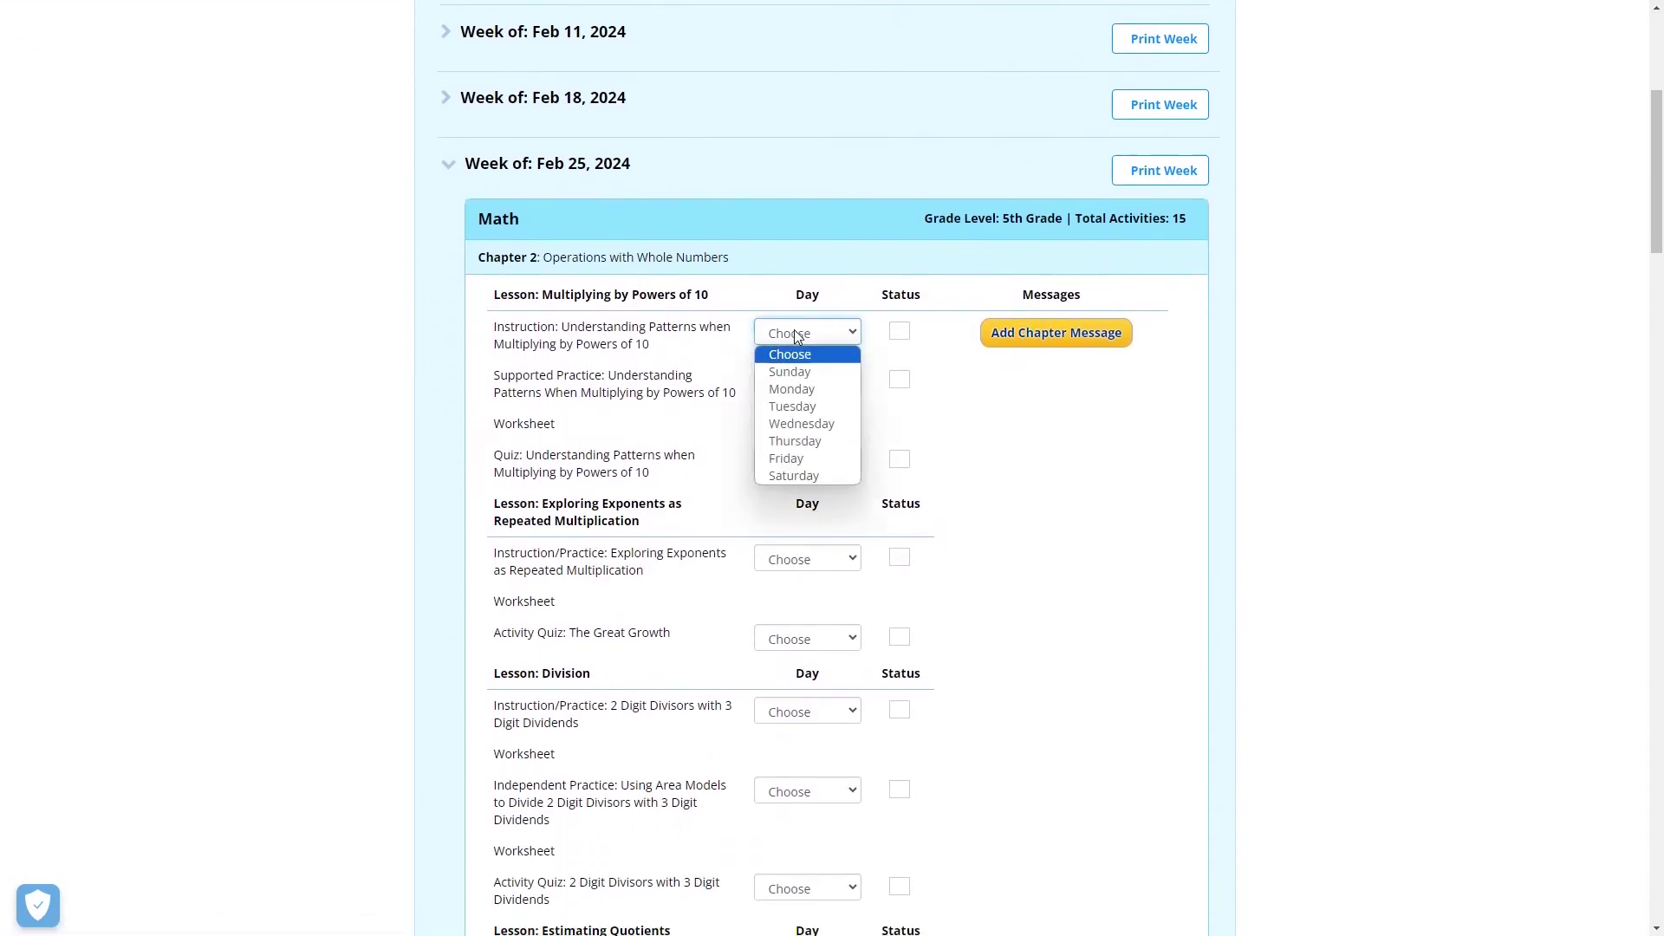
left_click(792, 389)
left_click(791, 384)
left_click(803, 472)
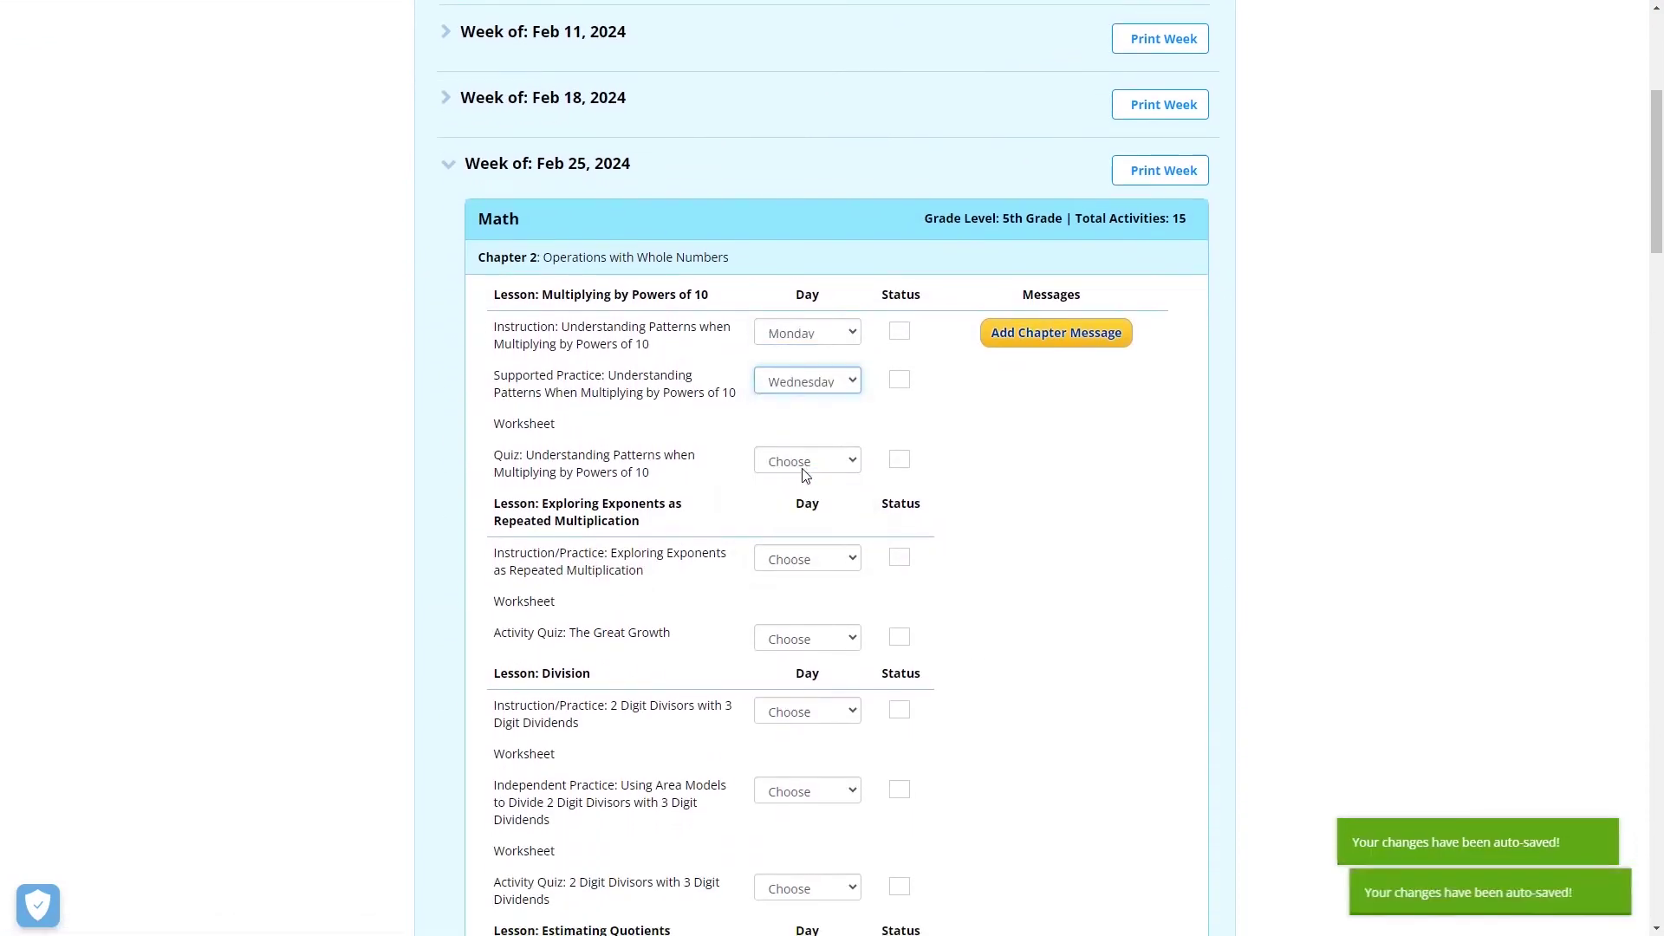
left_click(803, 461)
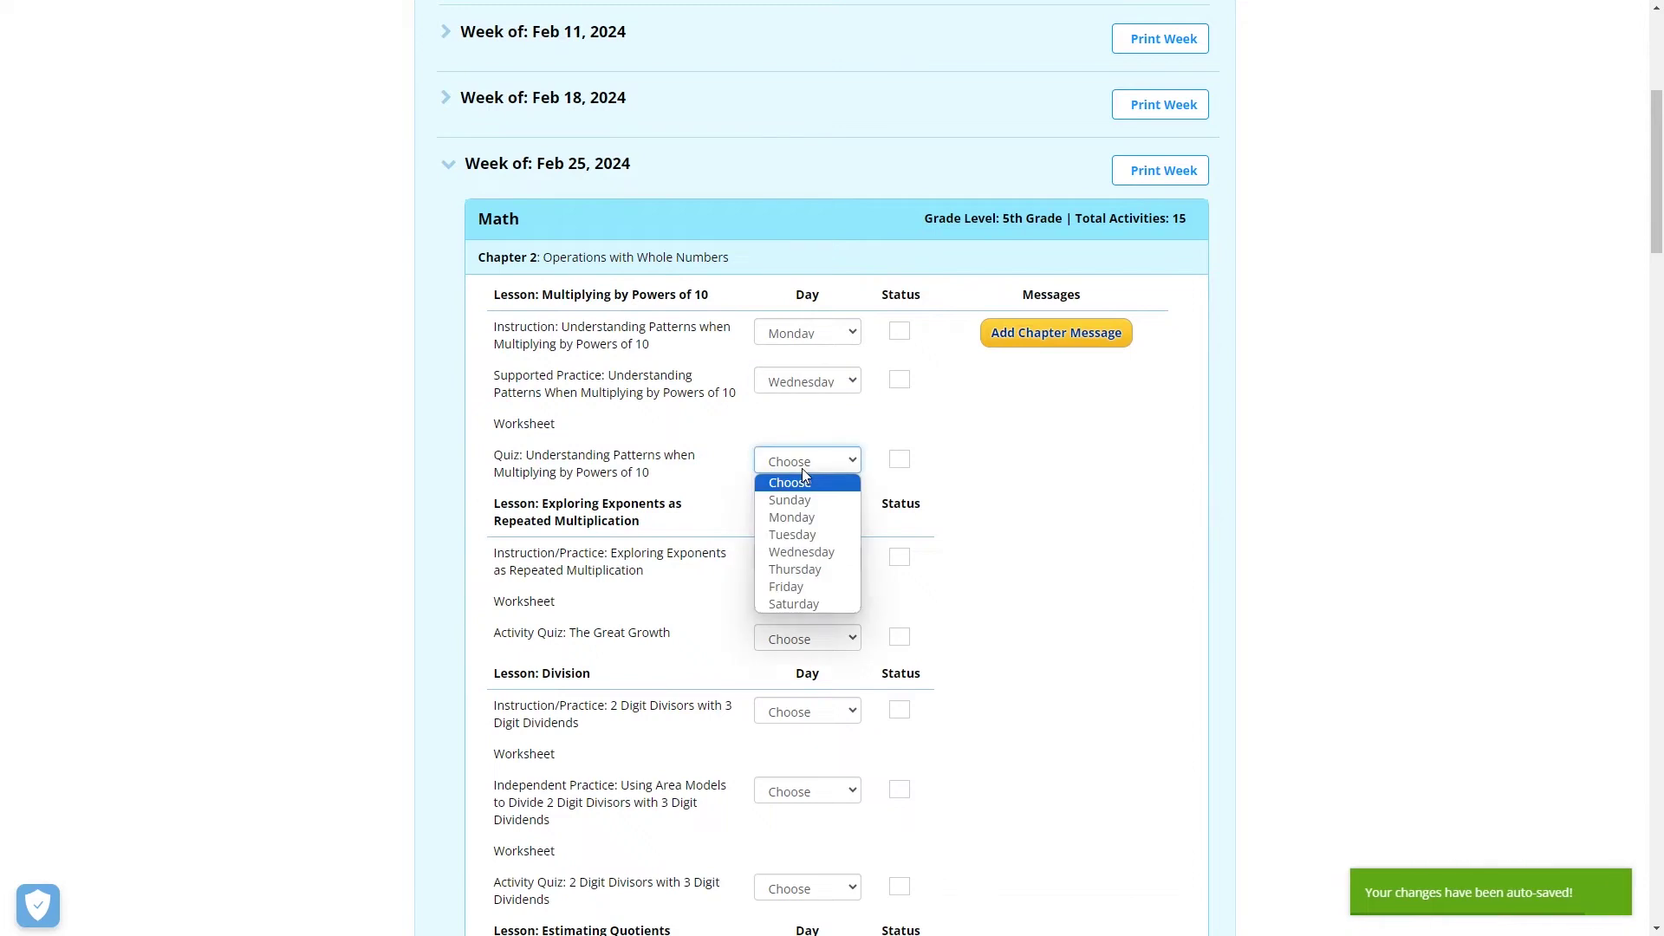
left_click(806, 590)
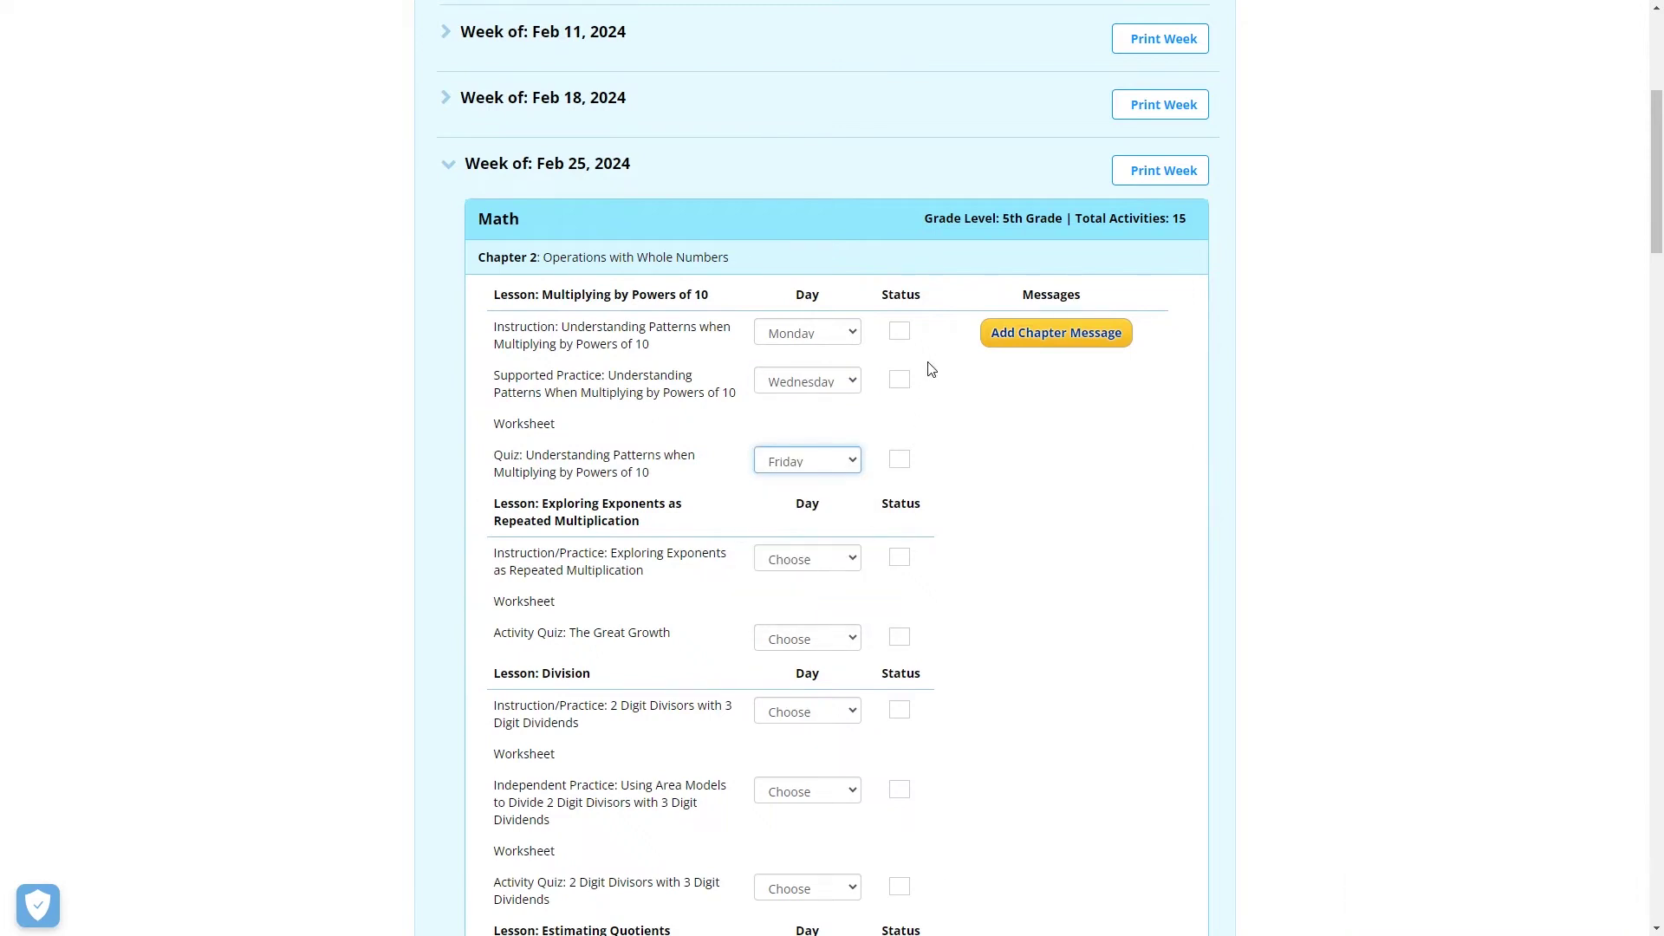
left_click(900, 331)
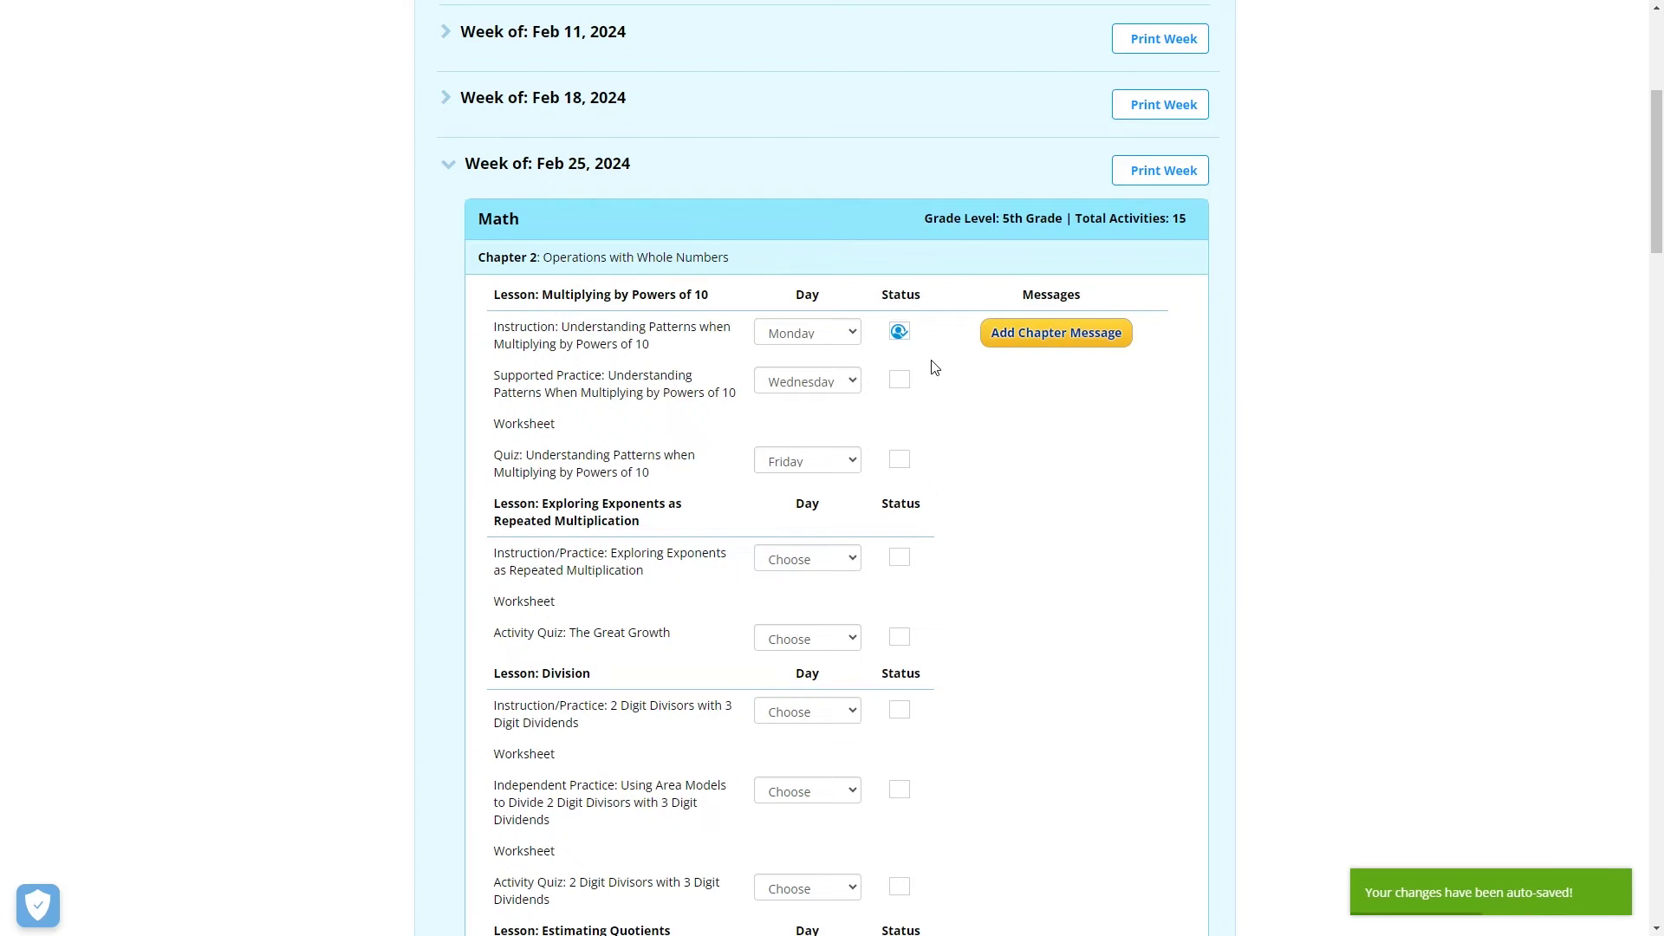
Read through the icon key for activity statuses, then open the Schedule Breaks option of the Test1 plan.
scroll(935, 367, "up", 5)
left_click(1200, 130)
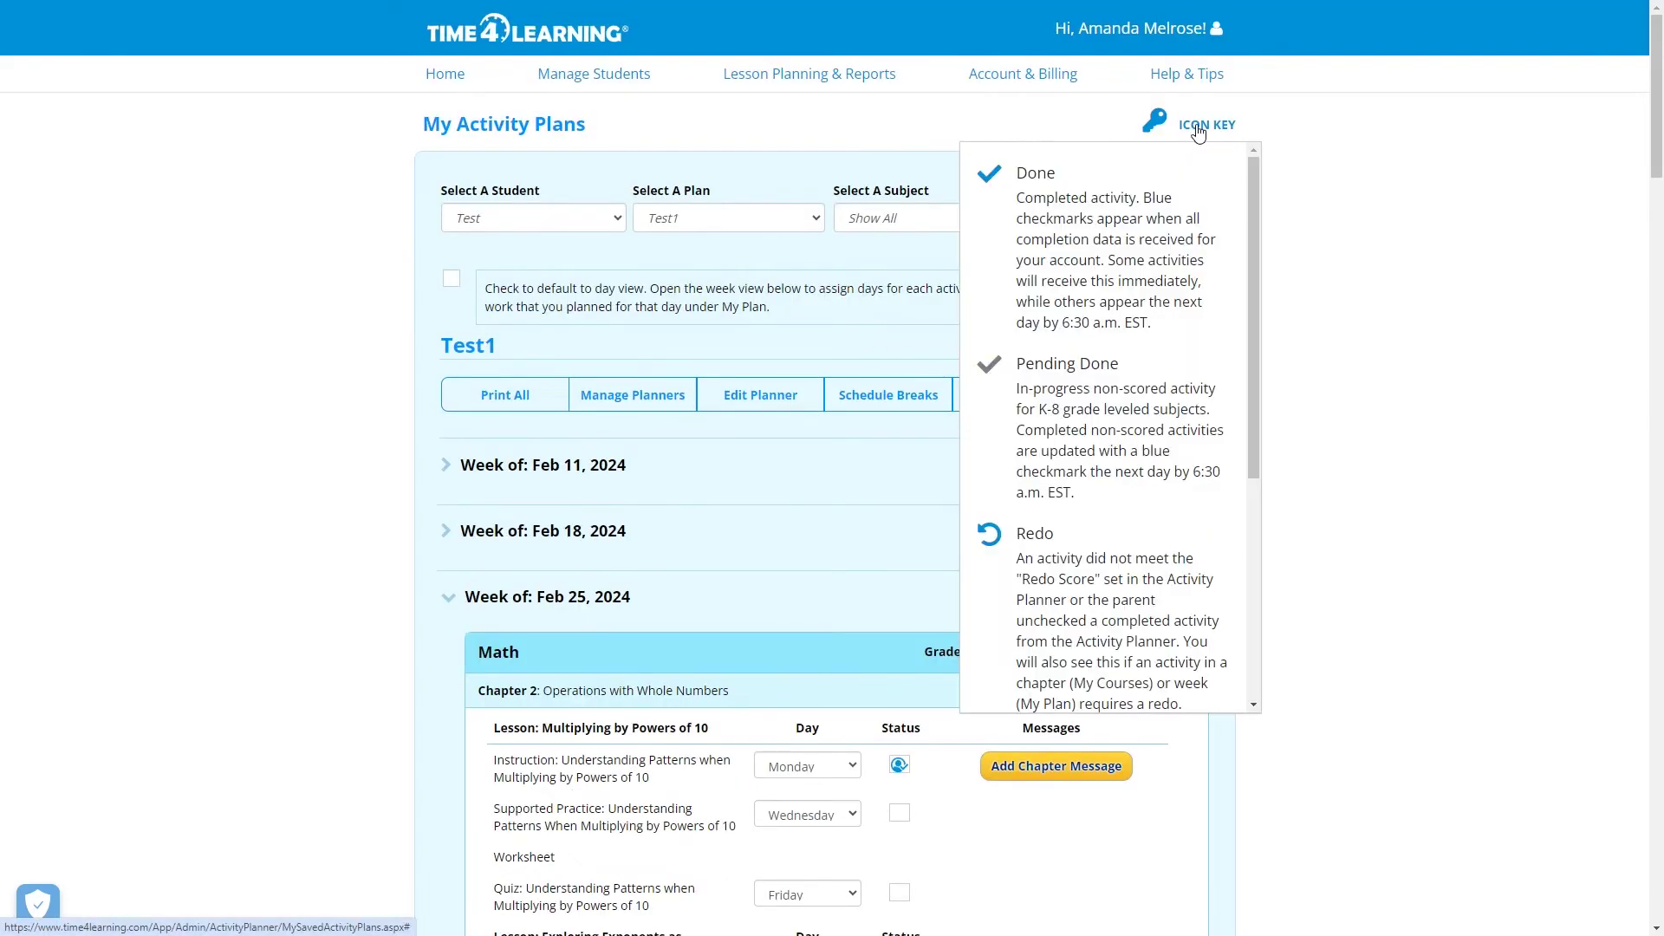
left_click_drag(1253, 178, 1258, 413)
left_click(919, 420)
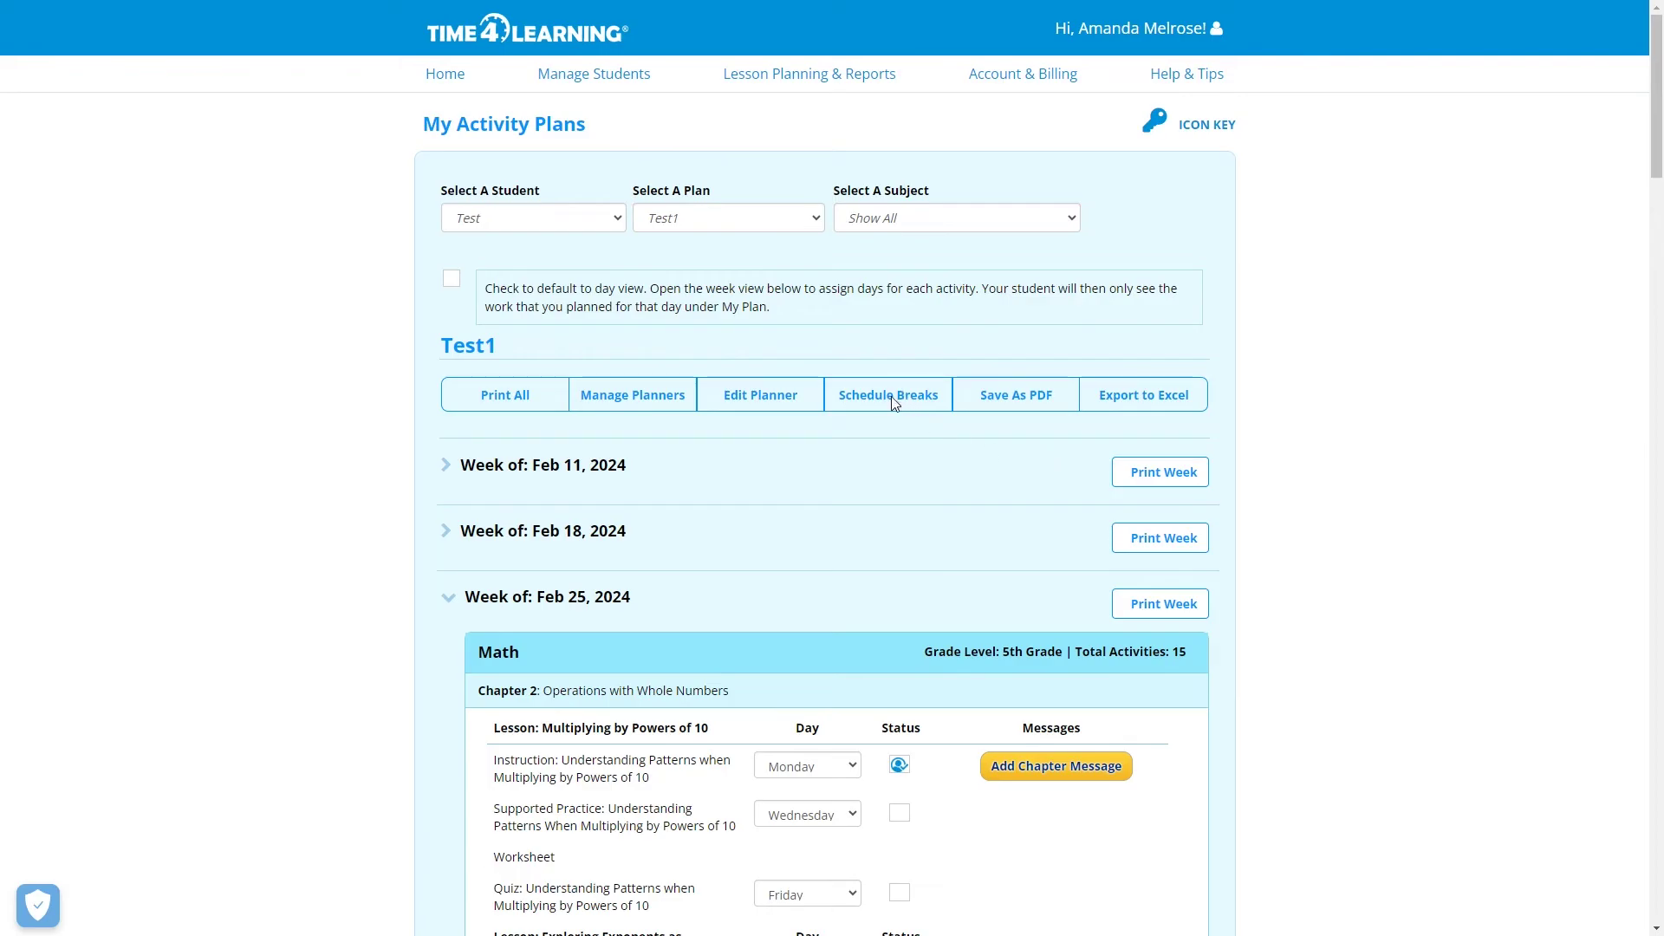
left_click(893, 399)
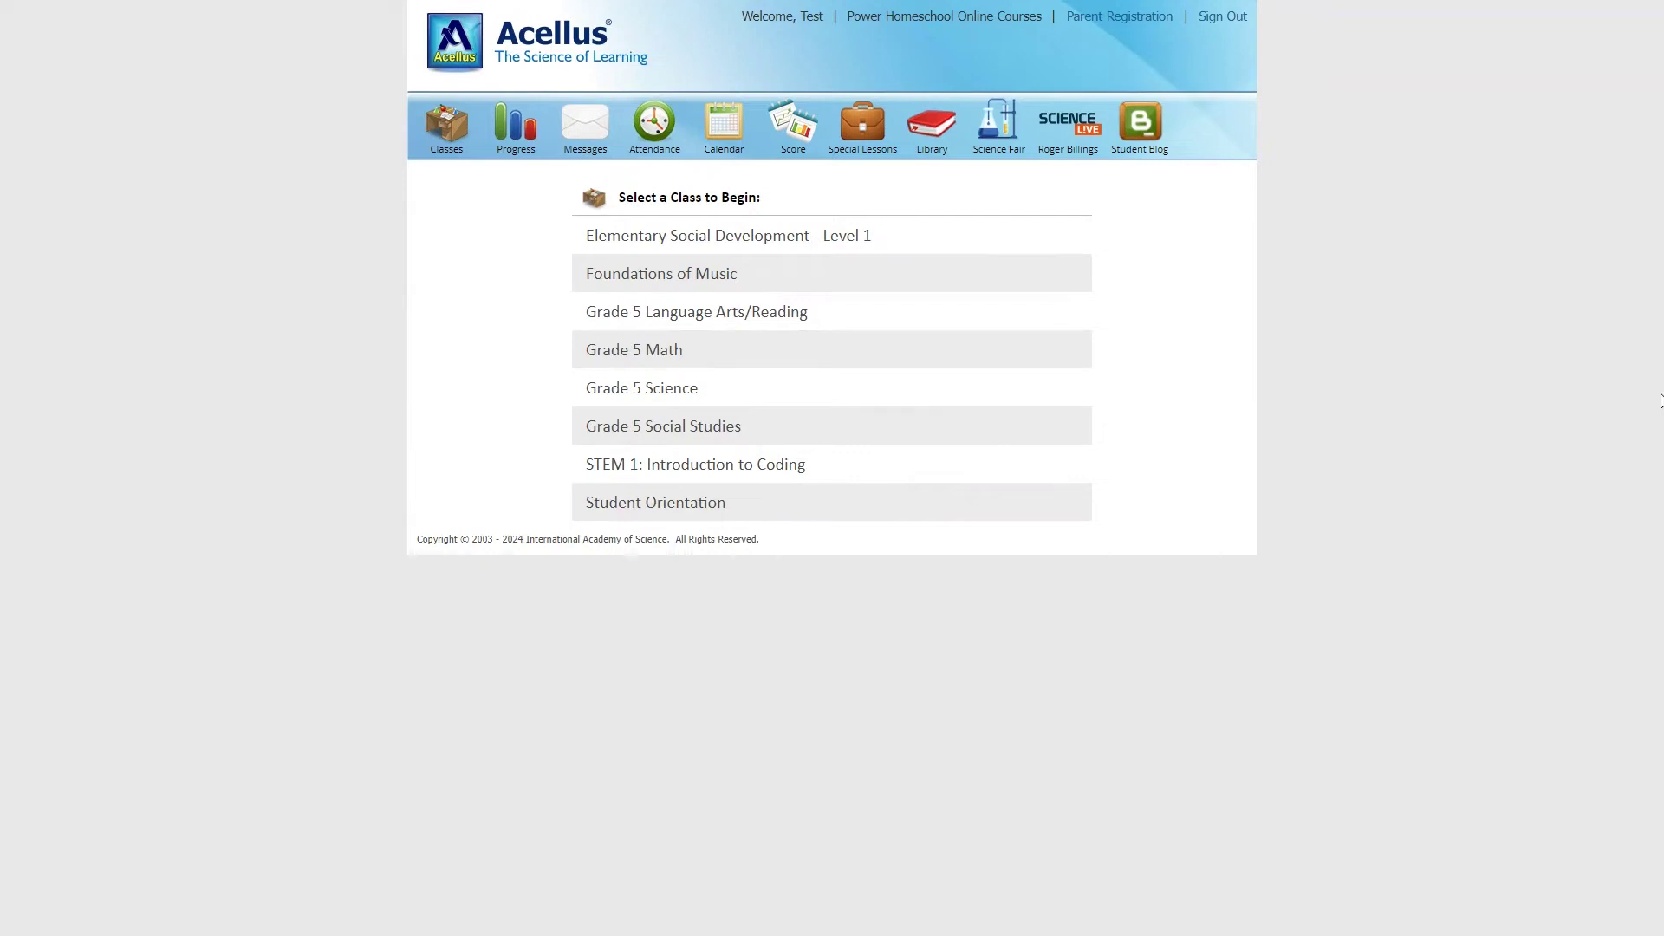
Switch to the Acellus student site, open Grade 5 Language Arts/Reading, and view its lesson list and progress resources.
left_click(1047, 320)
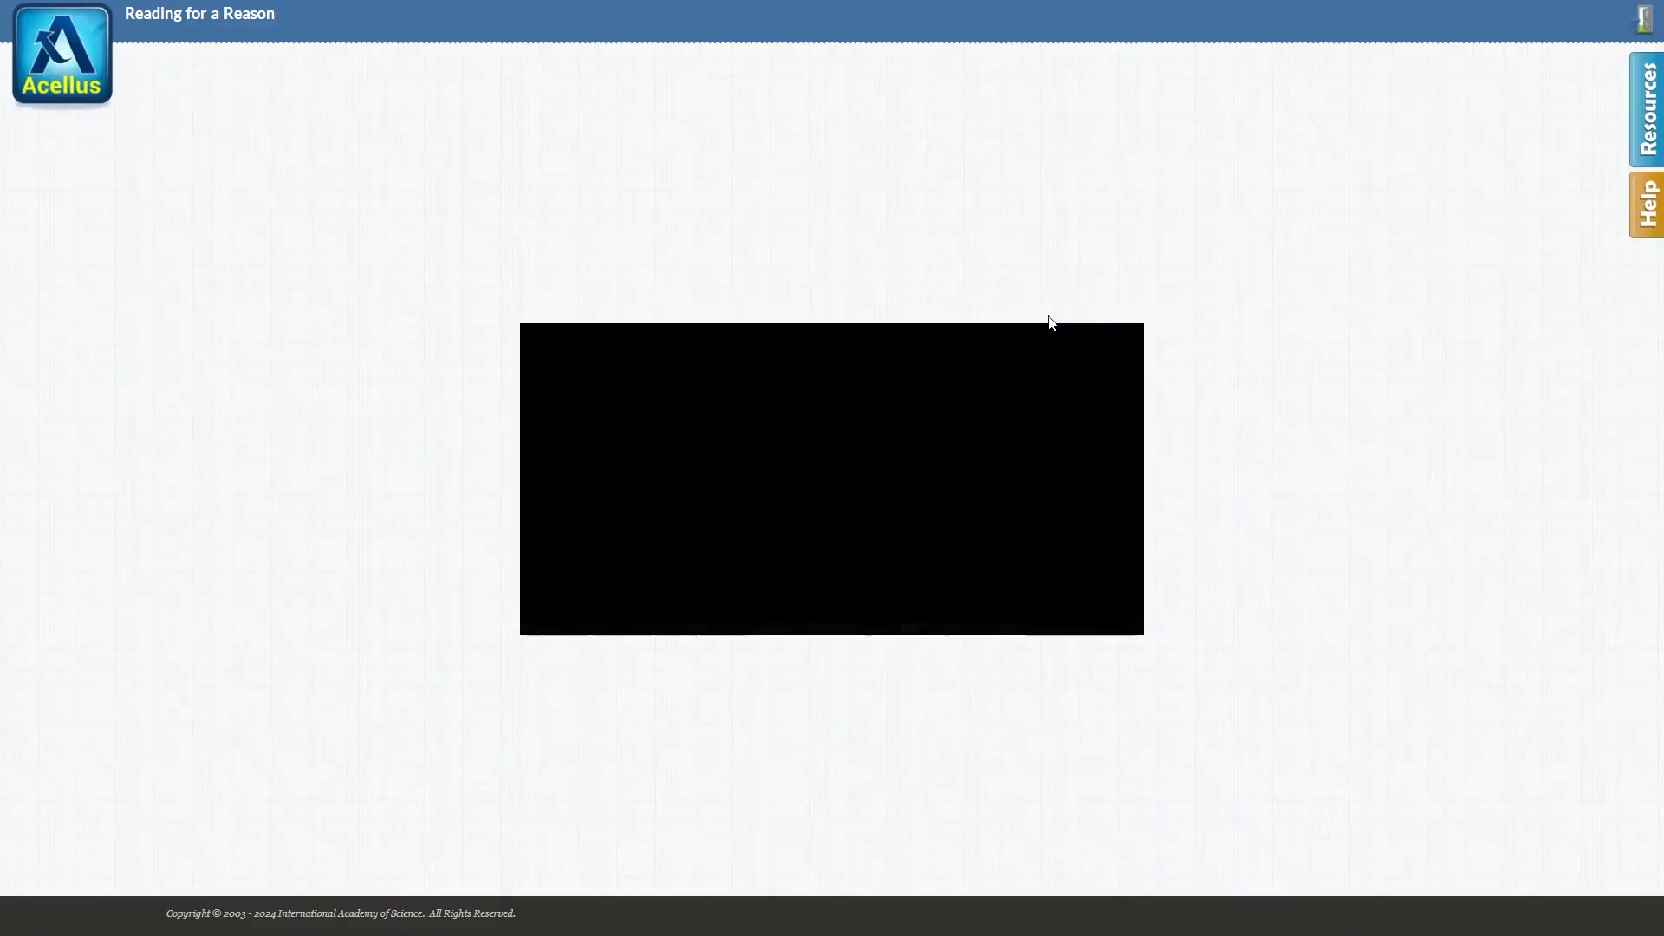
left_click(1651, 121)
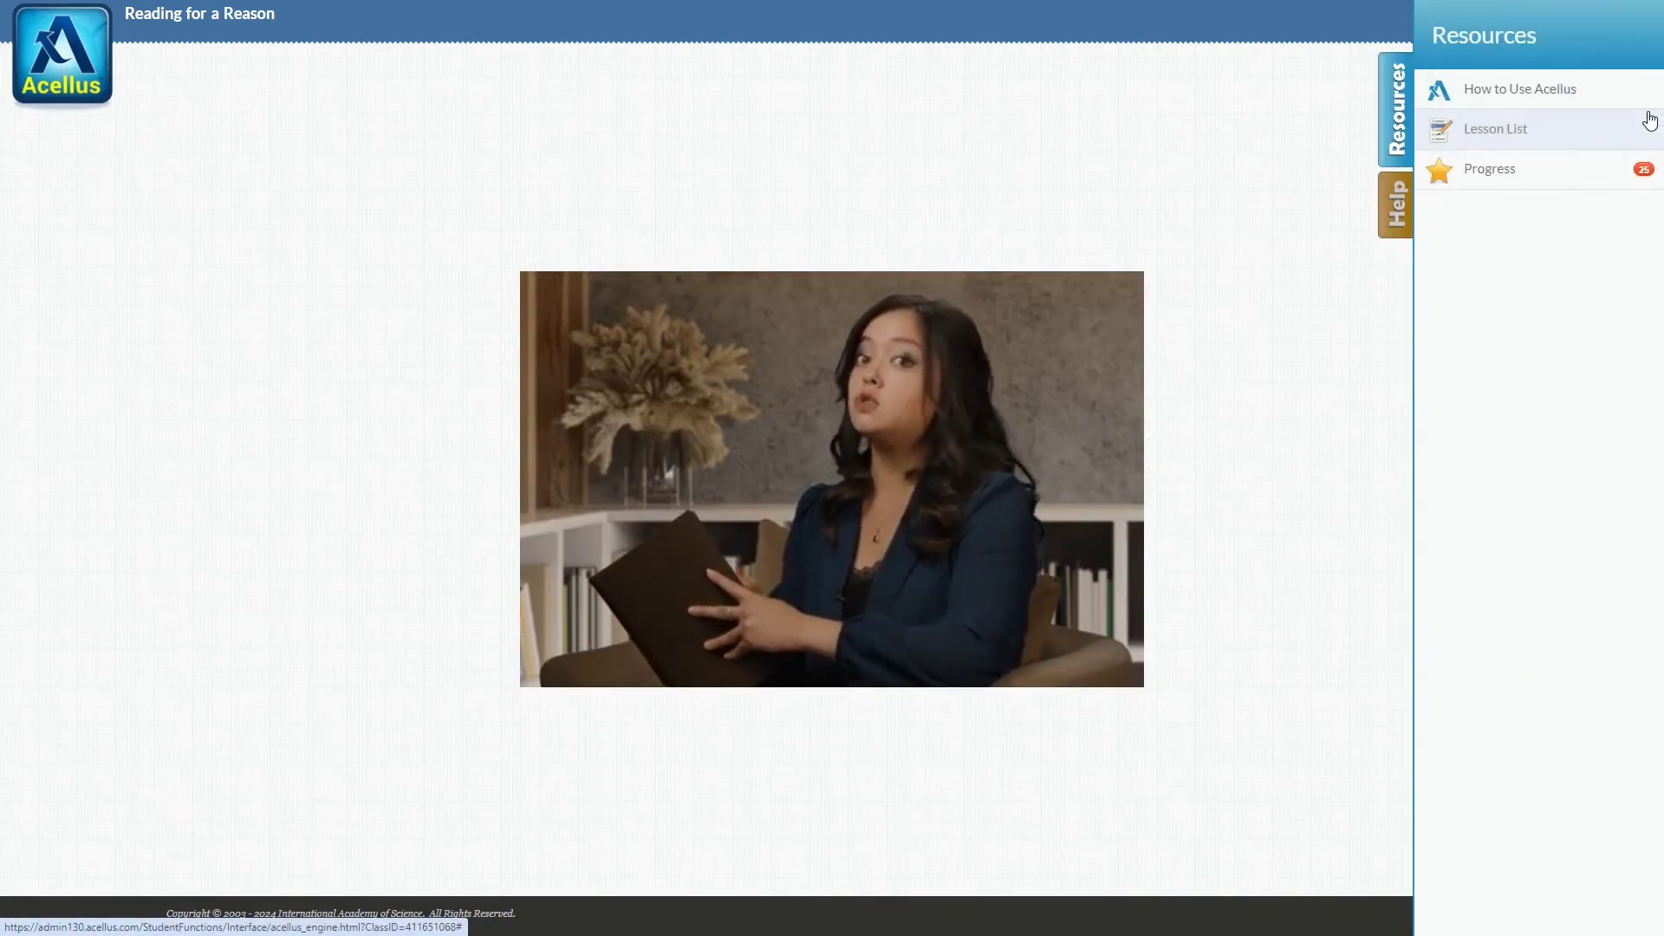
left_click(1645, 128)
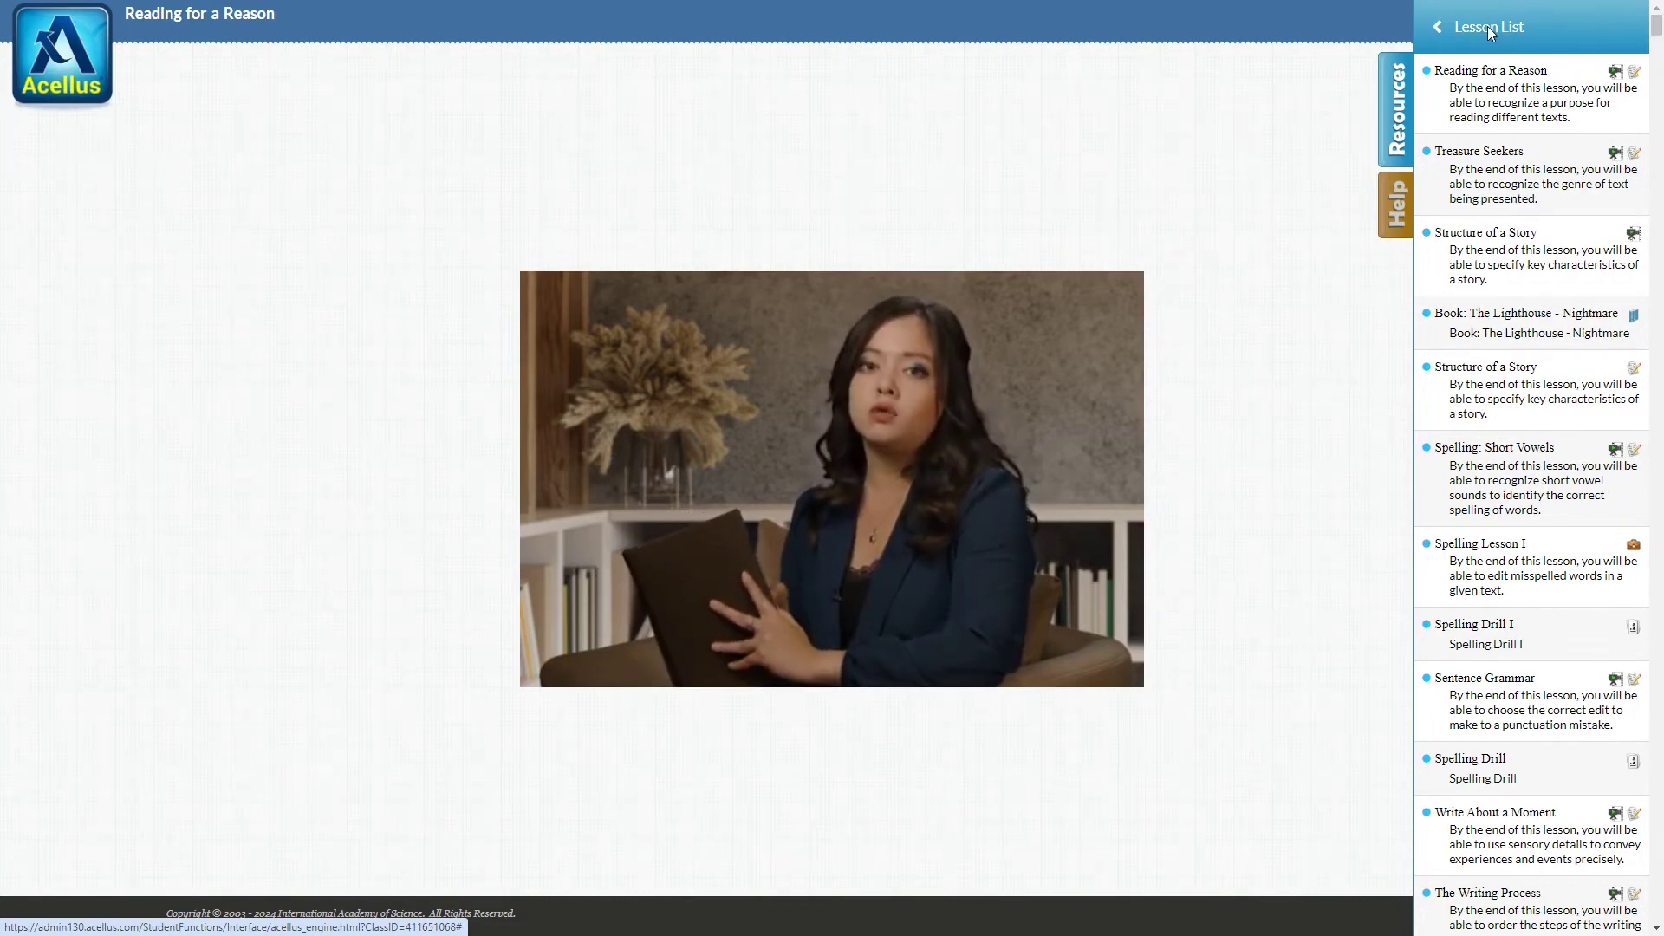
left_click(1438, 30)
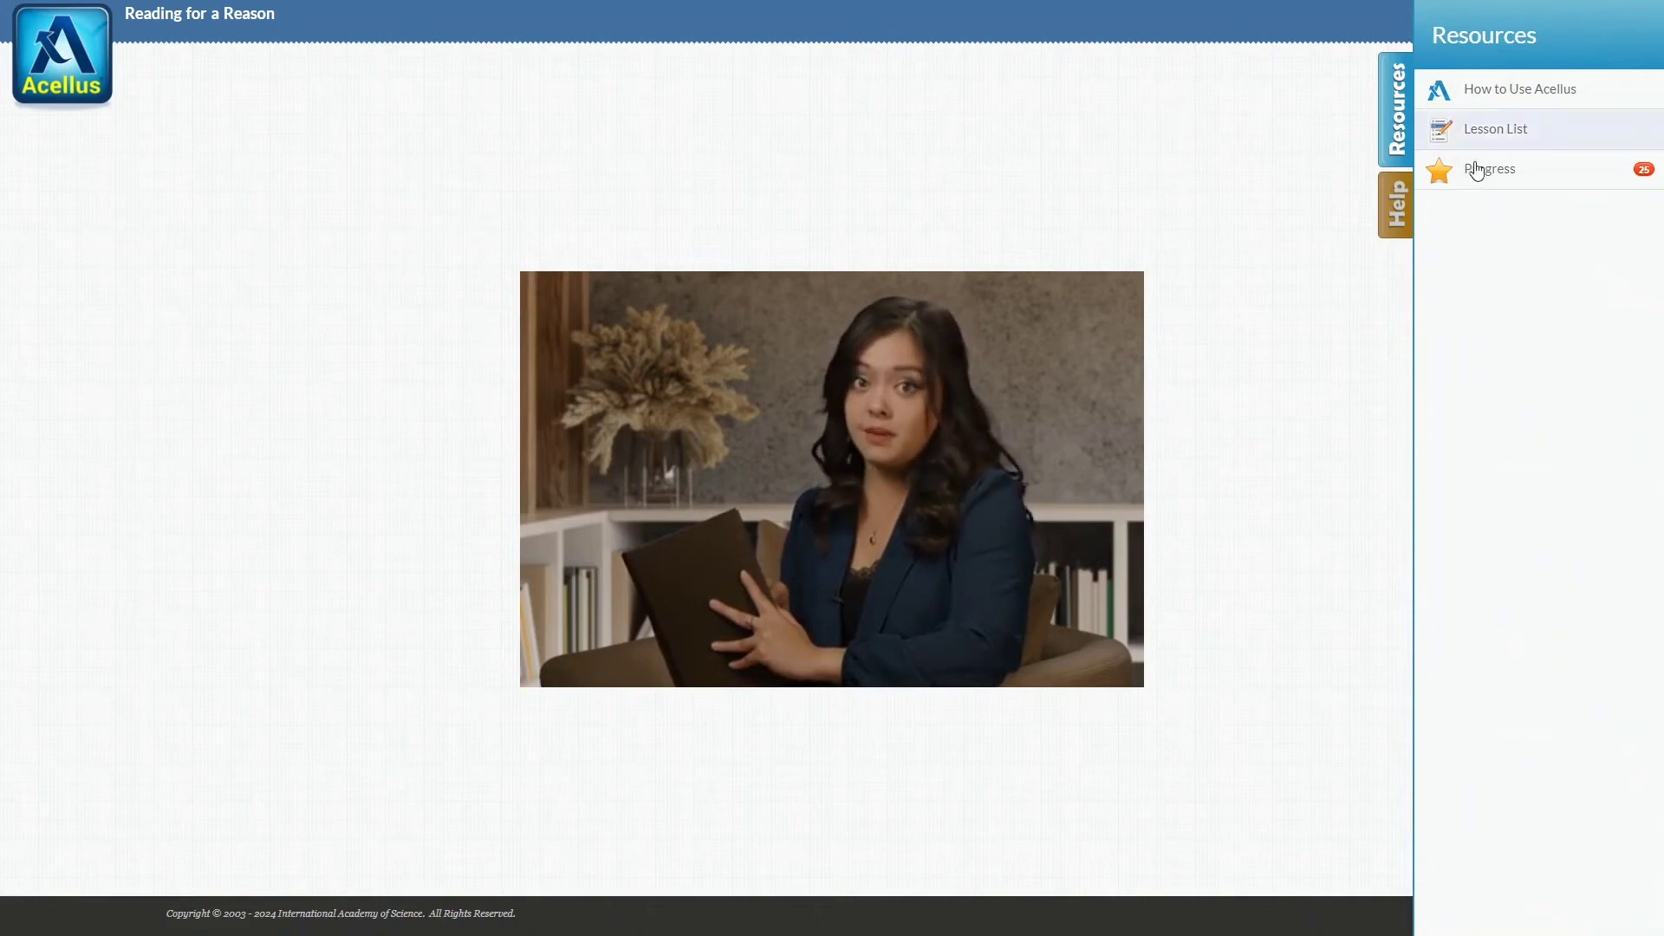
left_click(1480, 173)
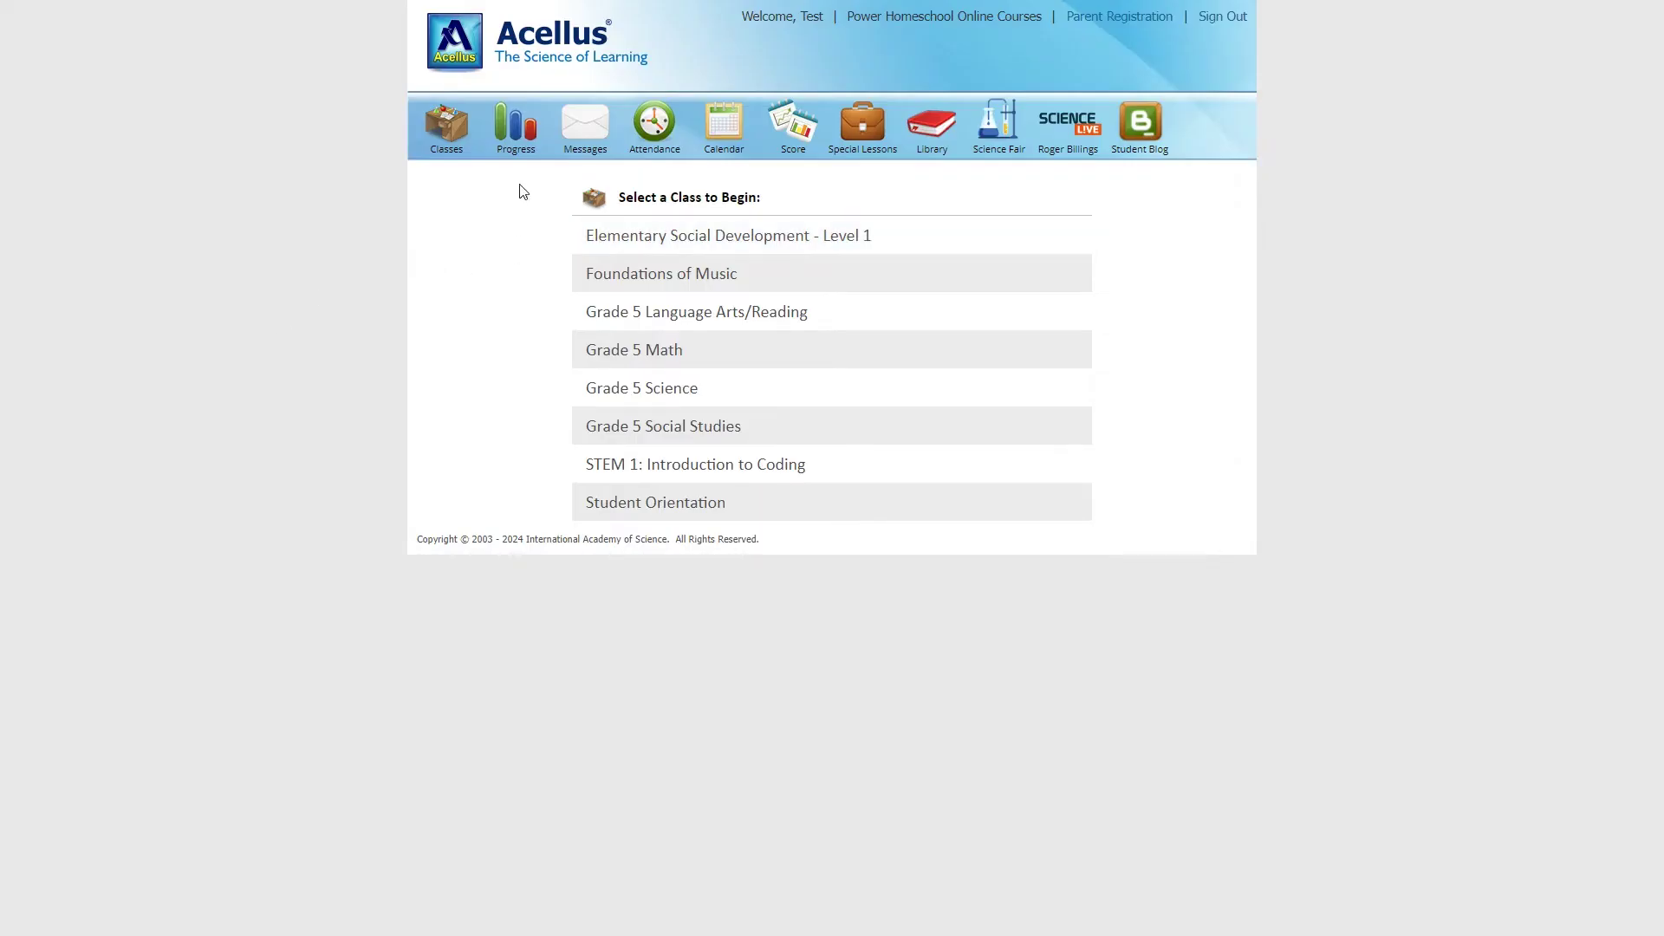
View the Weekly Progress Report for the Grade 5 Science class.
left_click(518, 134)
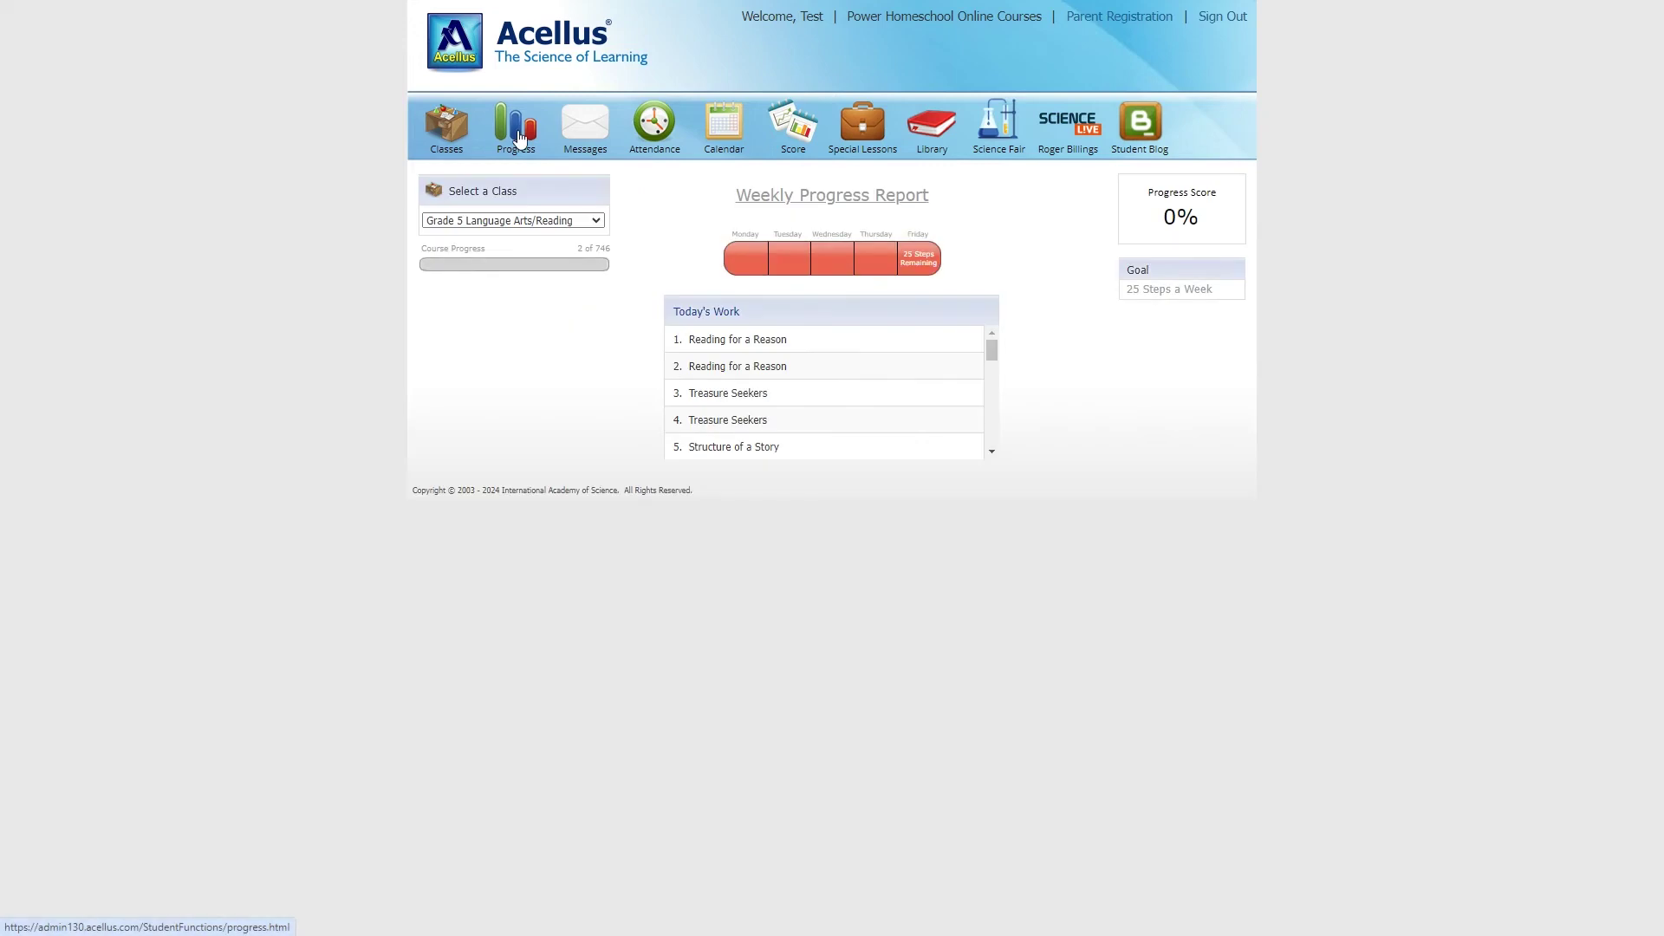
left_click(533, 221)
left_click(514, 290)
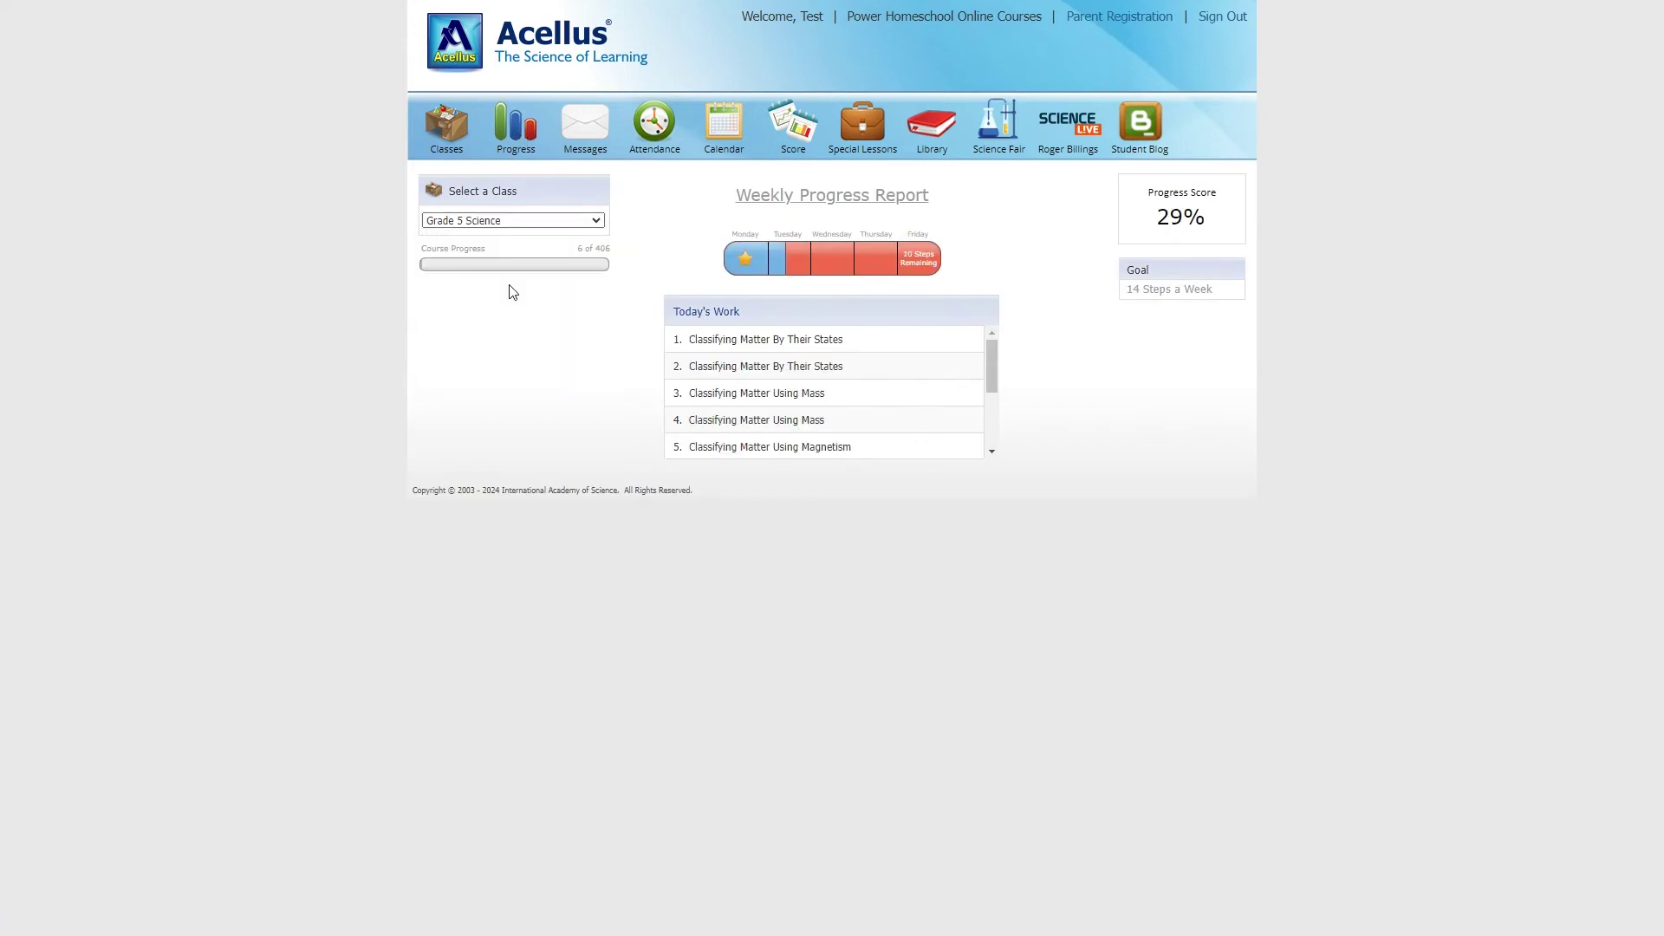
Look over the student's attendance, score, calendar, special lessons, science fair and library sections.
left_click(657, 143)
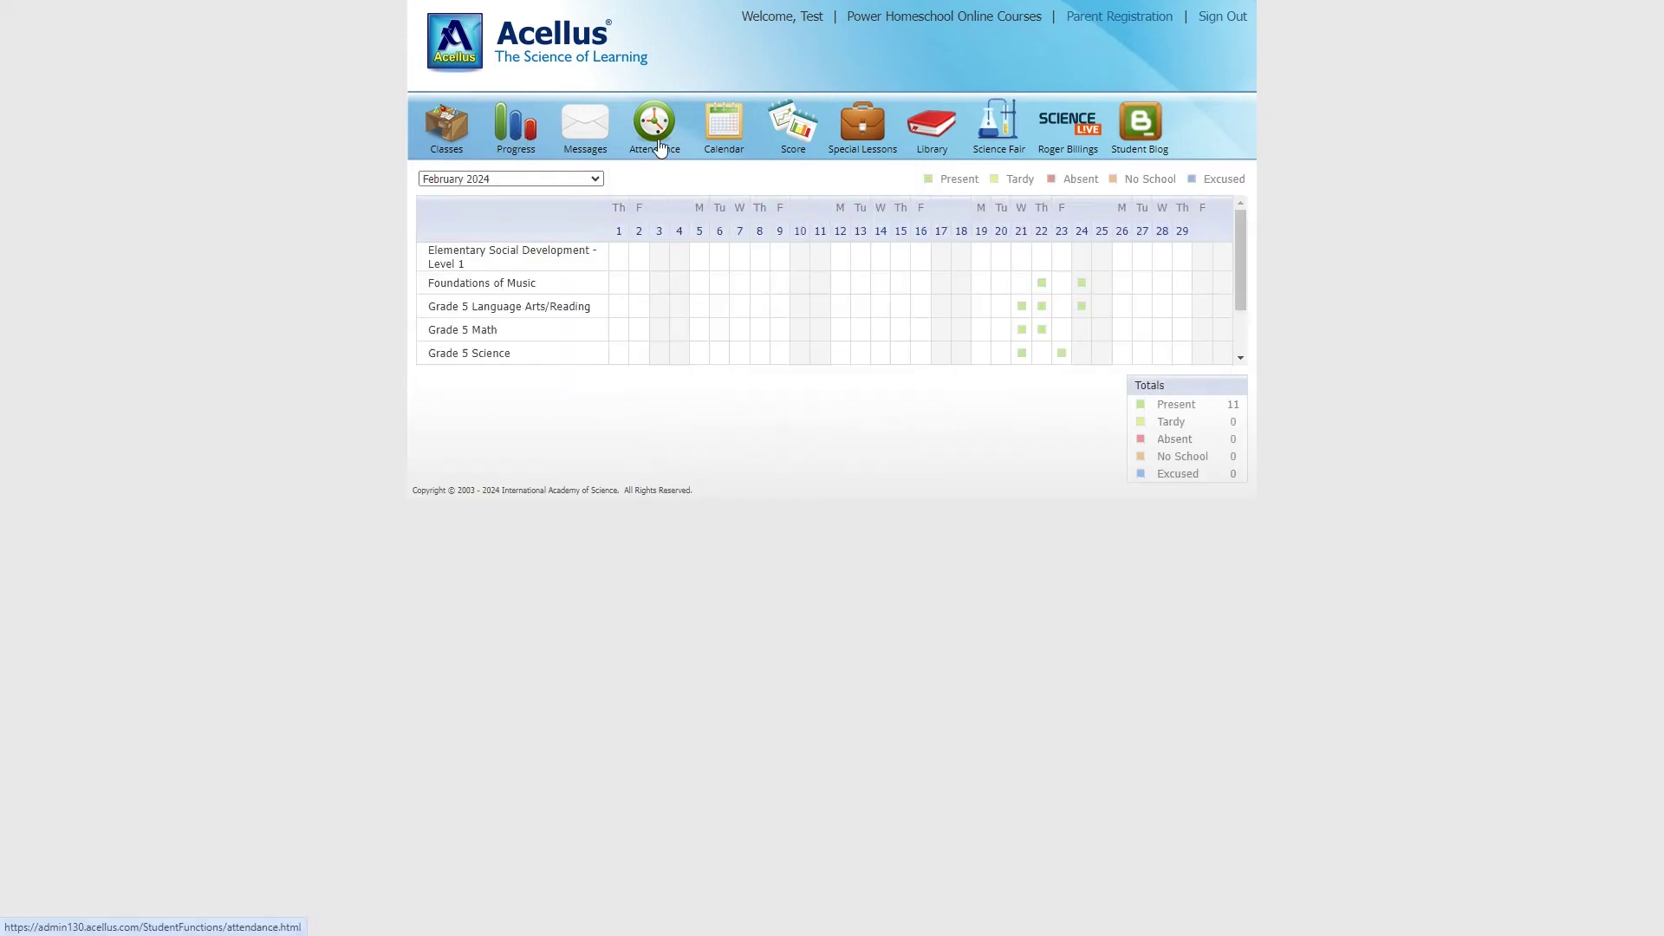
left_click(796, 132)
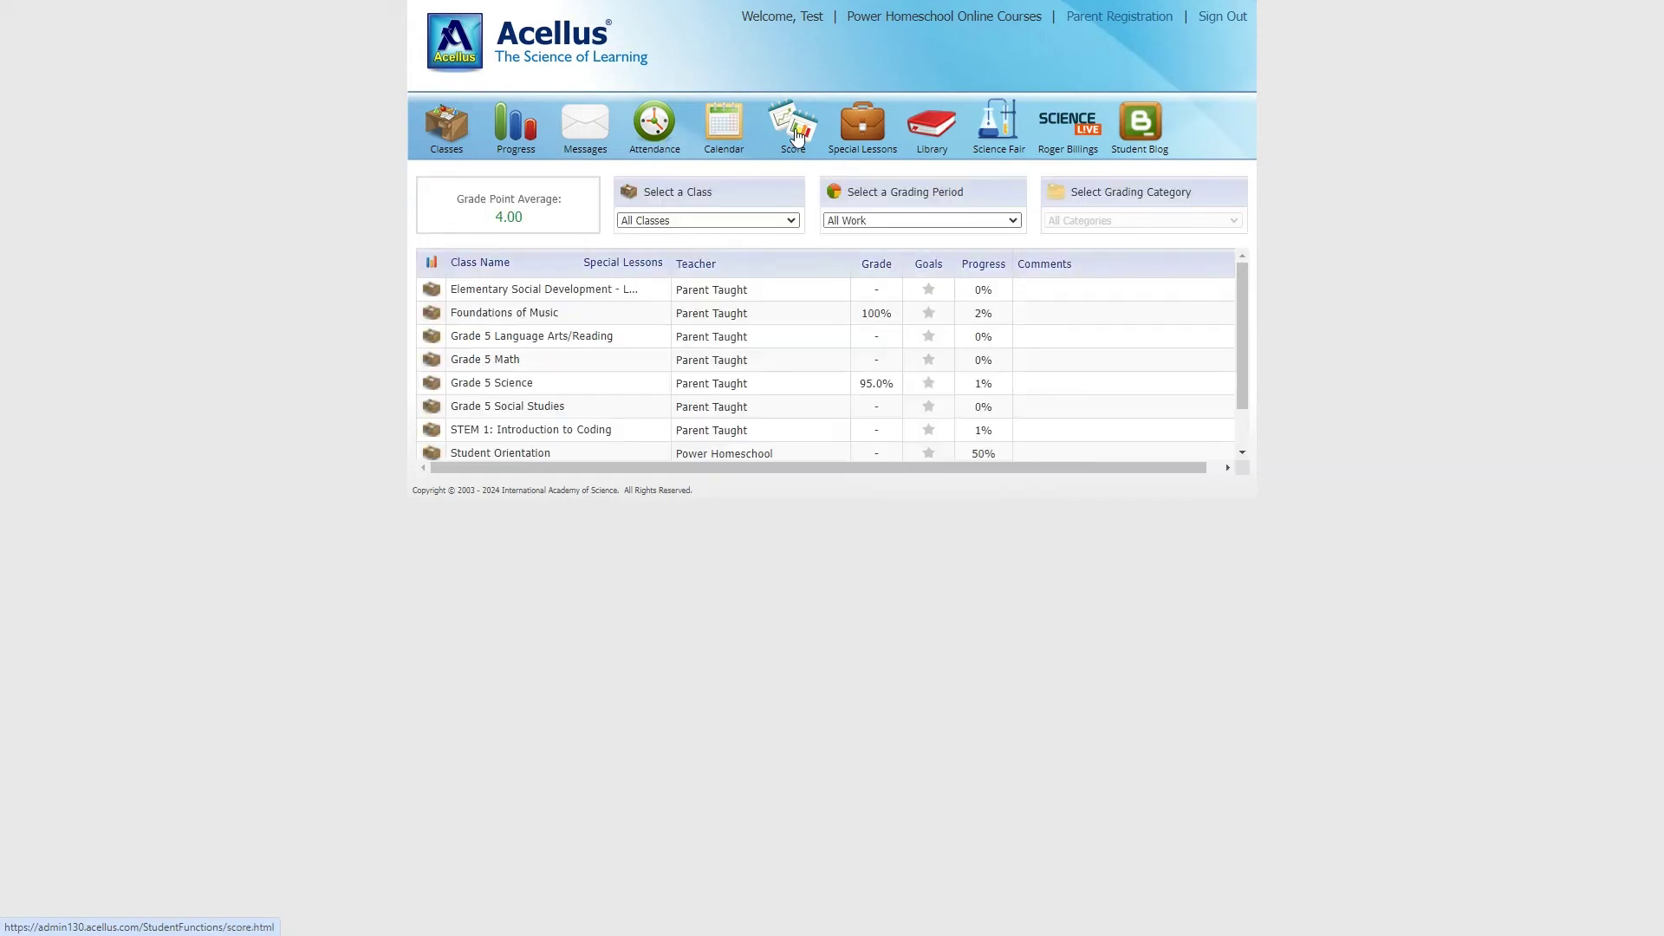
left_click(733, 113)
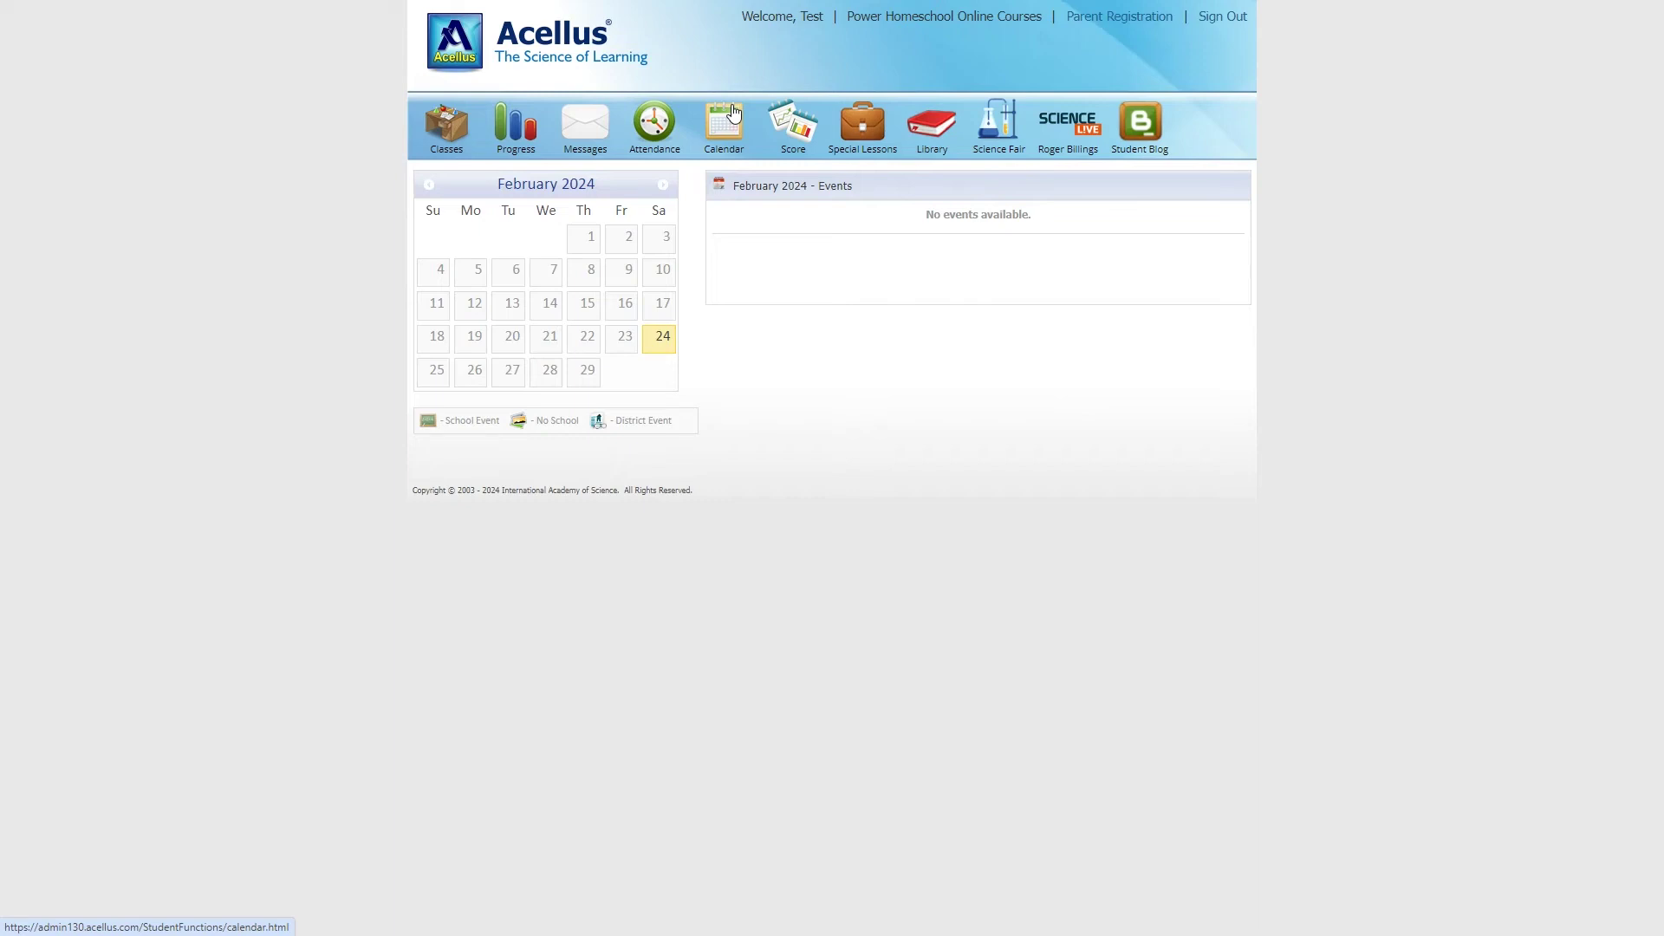
left_click(850, 128)
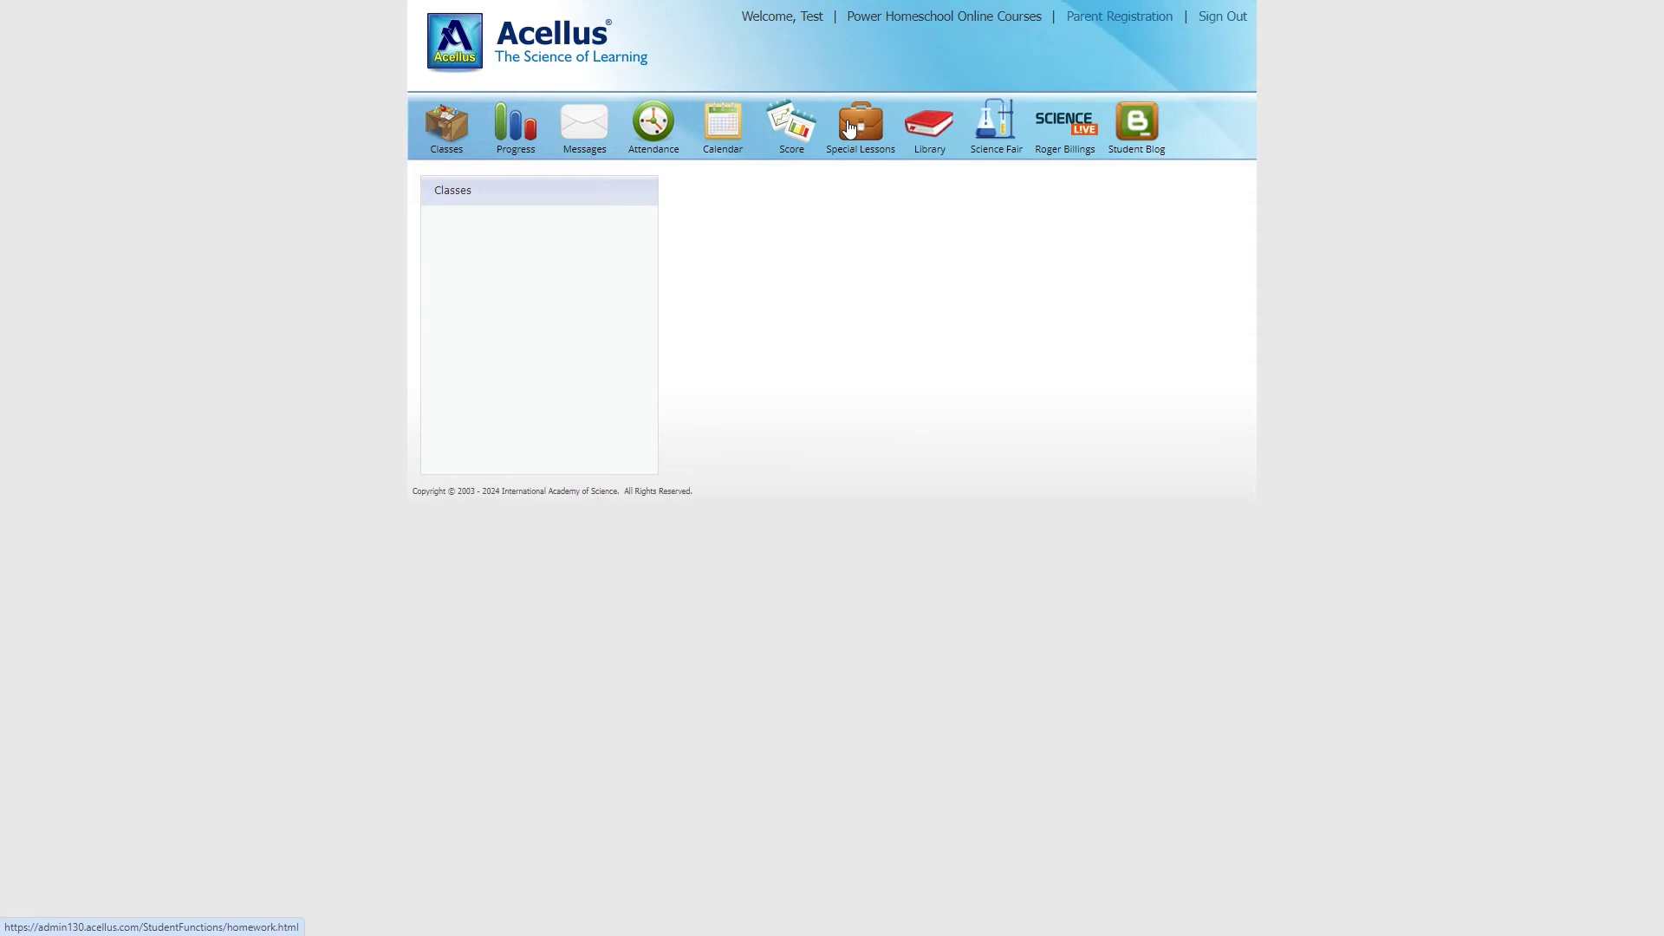
left_click(986, 139)
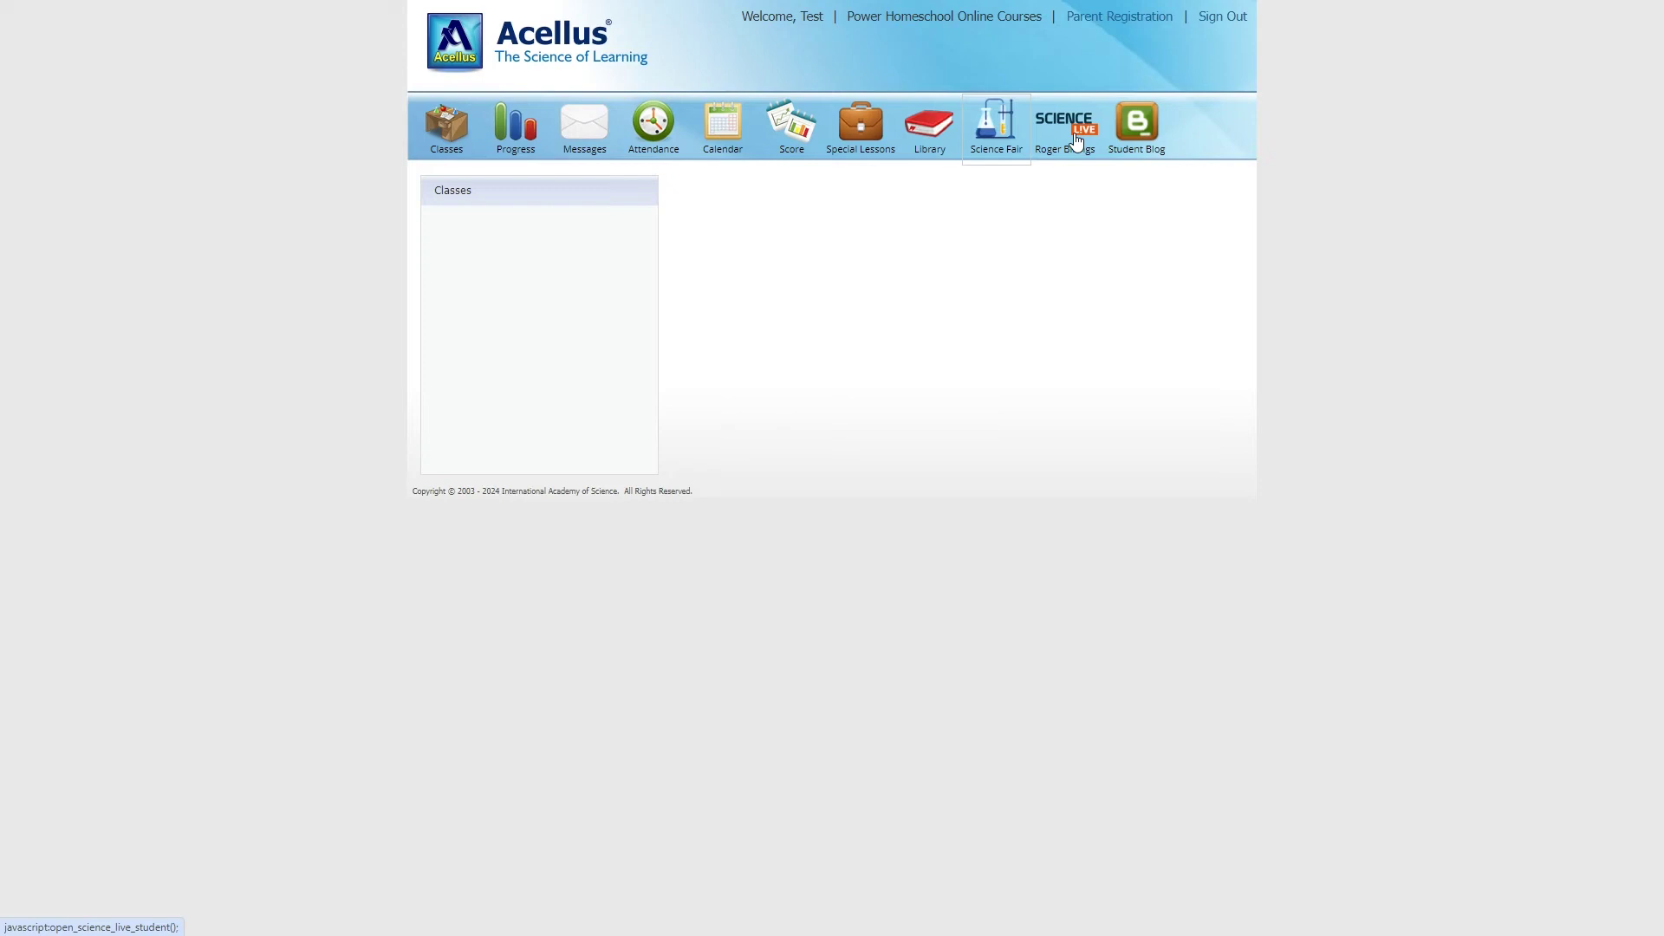
left_click(927, 133)
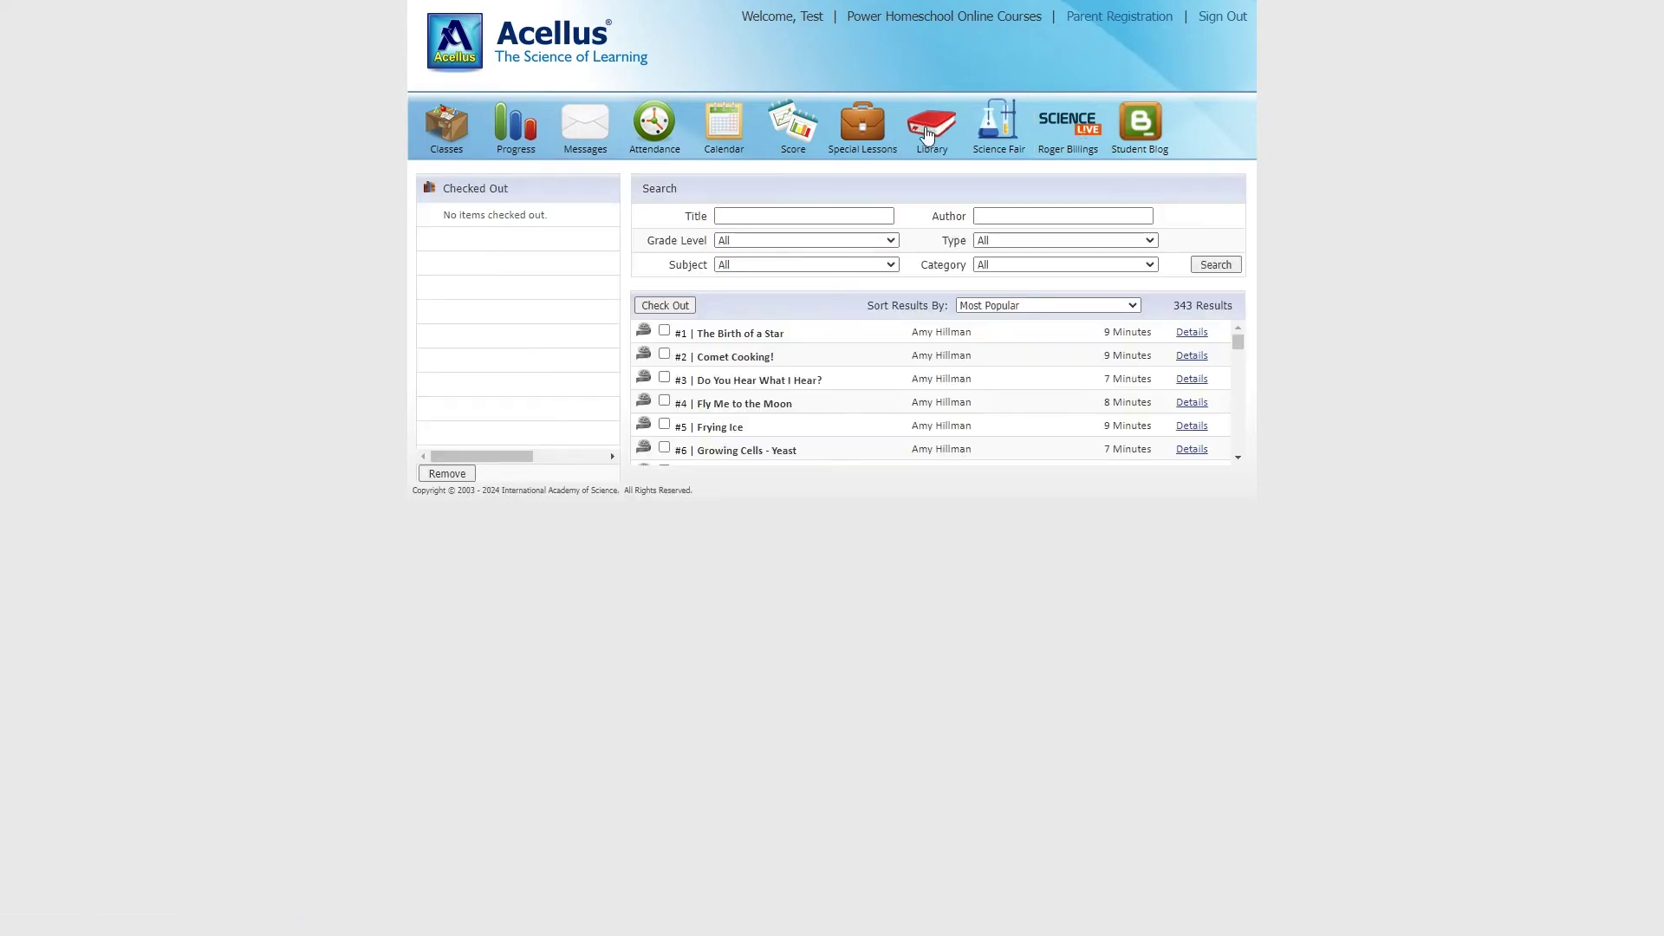